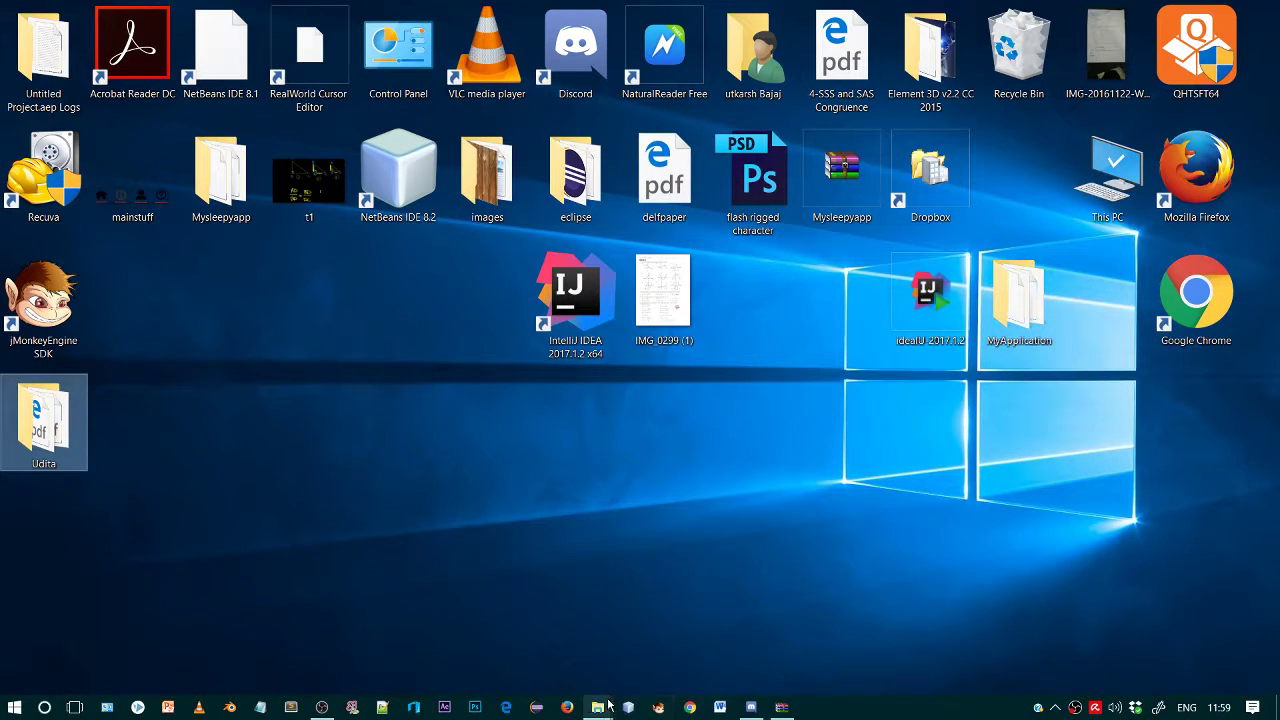
Switch to After Effects and start a new composition named Size.
{"action": "mouse_move", "coordinate": [608, 706]}
{"action": "mouse_move", "coordinate": [443, 703]}
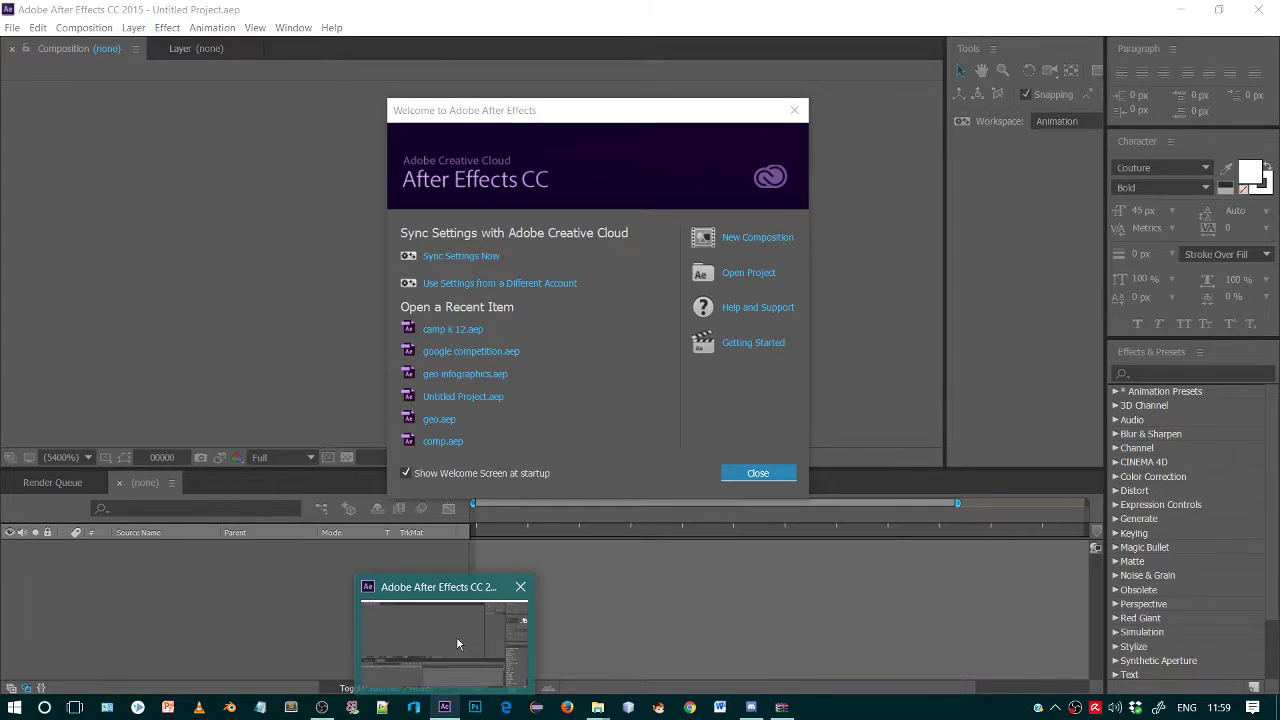
{"action": "left_click", "coordinate": [456, 636]}
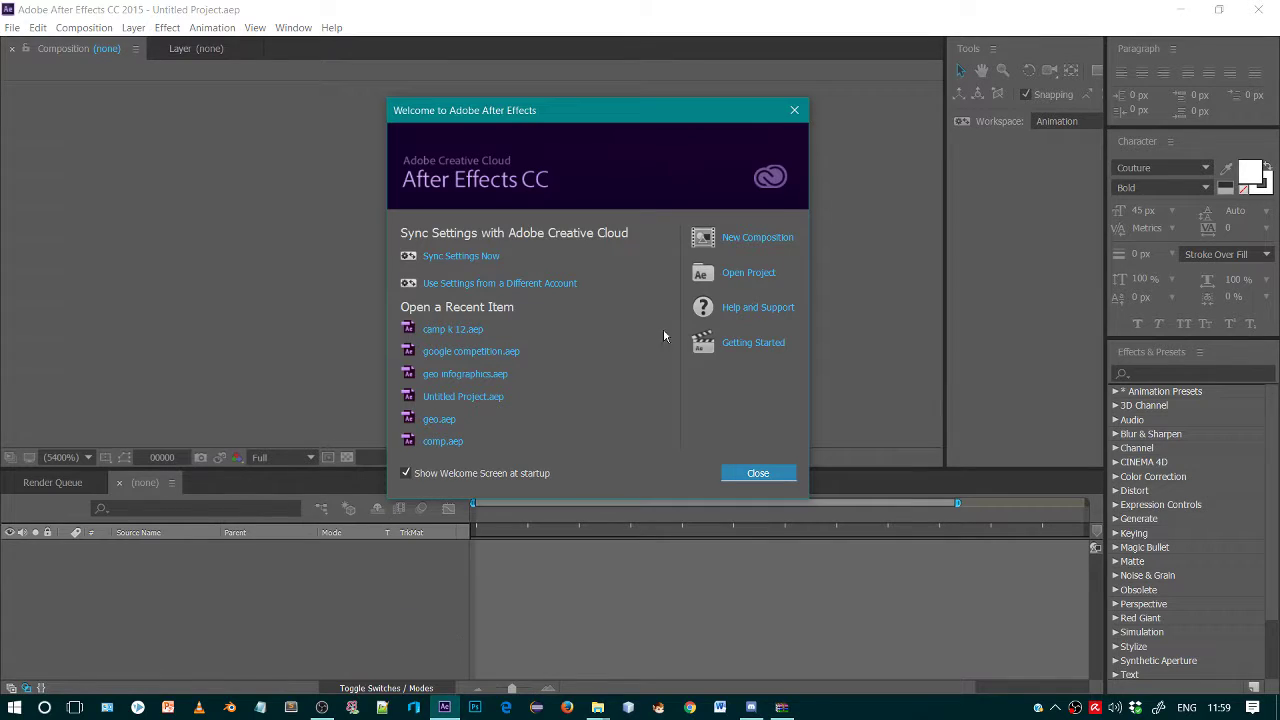
{"action": "left_click", "coordinate": [751, 246]}
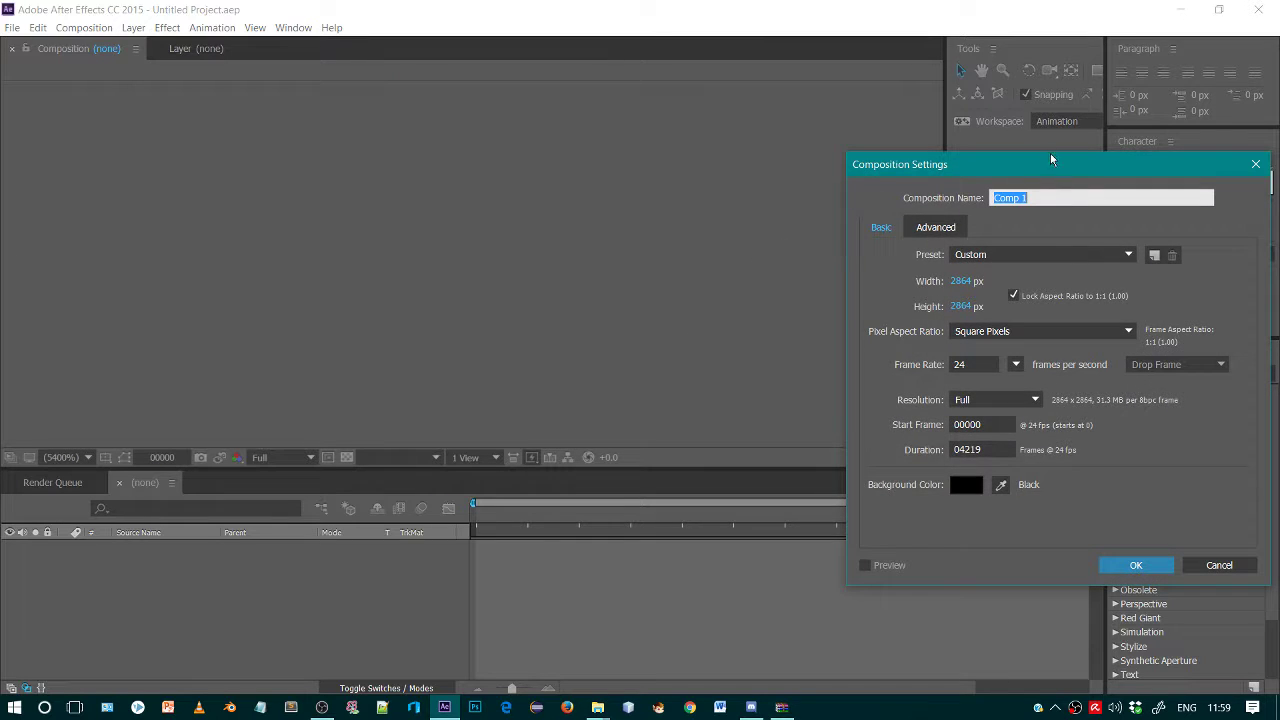
{"action": "left_click_drag", "start_coordinate": [1051, 160], "coordinate": [704, 120]}
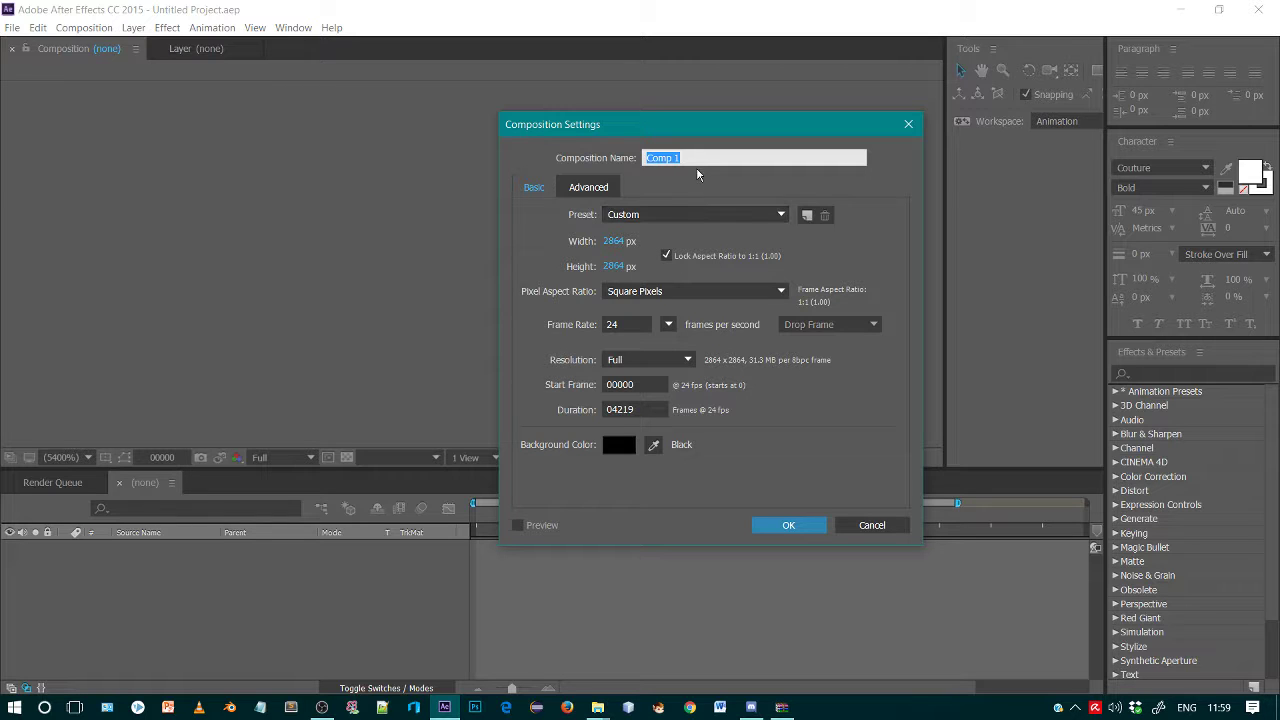
{"action": "key", "text": "BackSpace"}
{"action": "type", "text": "Sz"}
Unlock the aspect ratio, set the composition to 1920 px wide and 1300 px high, and lock the ratio again.
{"action": "left_click", "coordinate": [666, 255]}
{"action": "left_click_drag", "start_coordinate": [620, 241], "coordinate": [641, 242]}
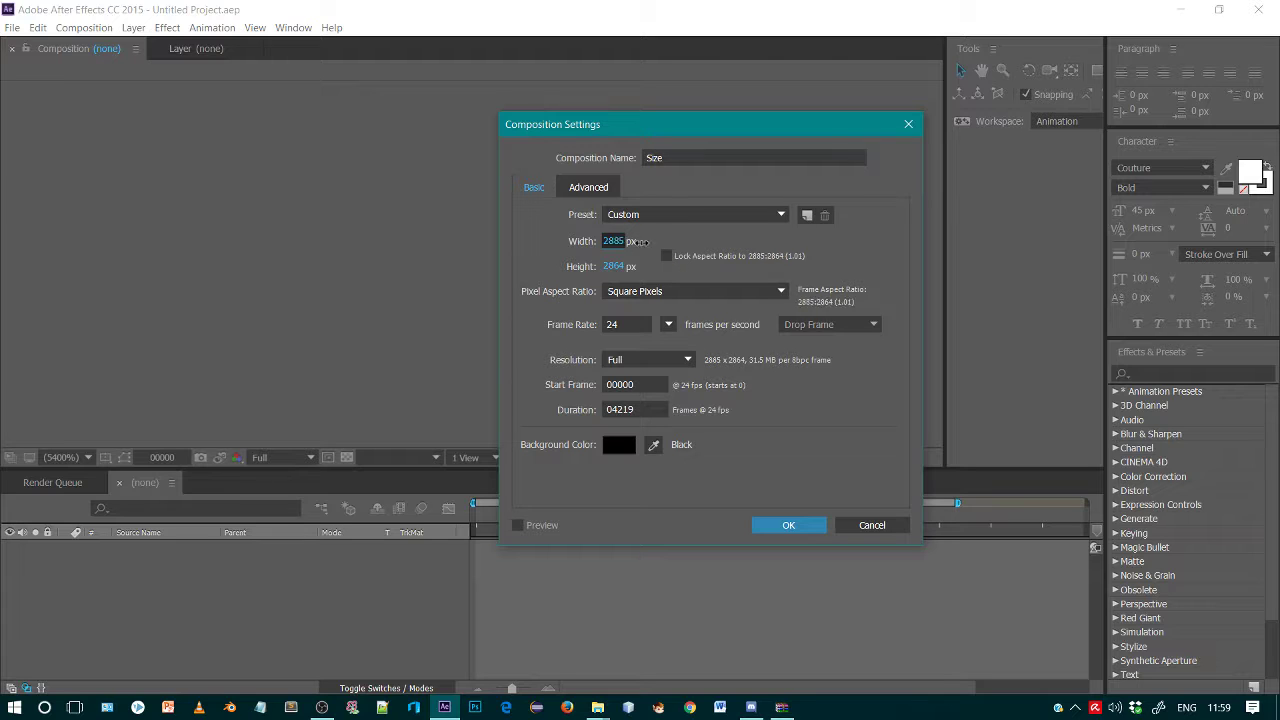
{"action": "left_click", "coordinate": [614, 241]}
{"action": "type", "text": "19"}
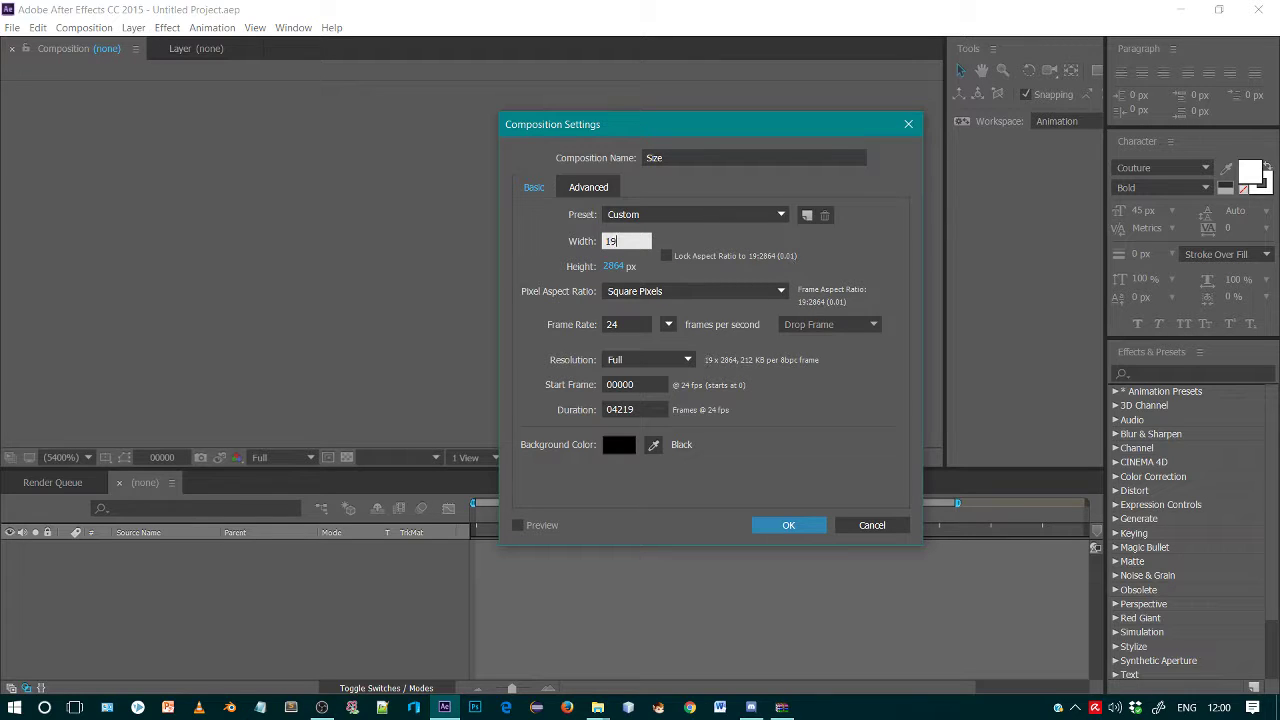
{"action": "type", "text": "20"}
{"action": "left_click", "coordinate": [618, 260]}
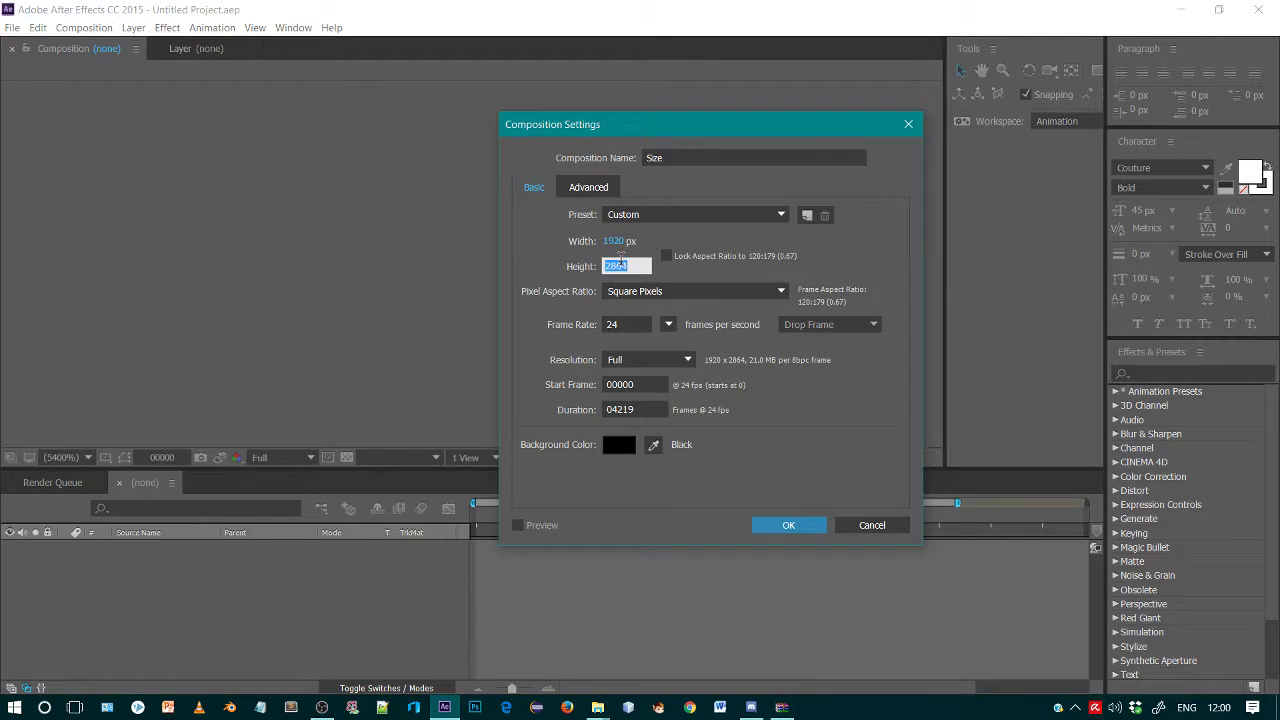
{"action": "type", "text": "1300"}
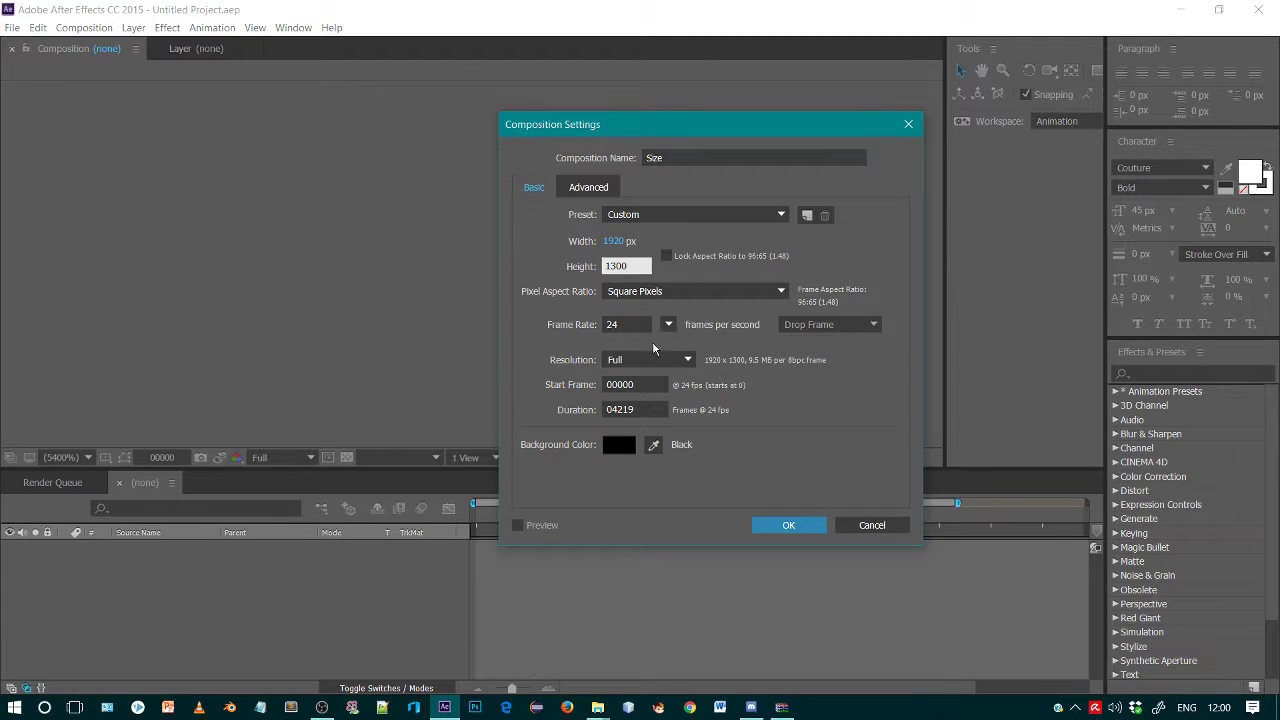
{"action": "left_click", "coordinate": [664, 282]}
{"action": "left_click", "coordinate": [667, 256]}
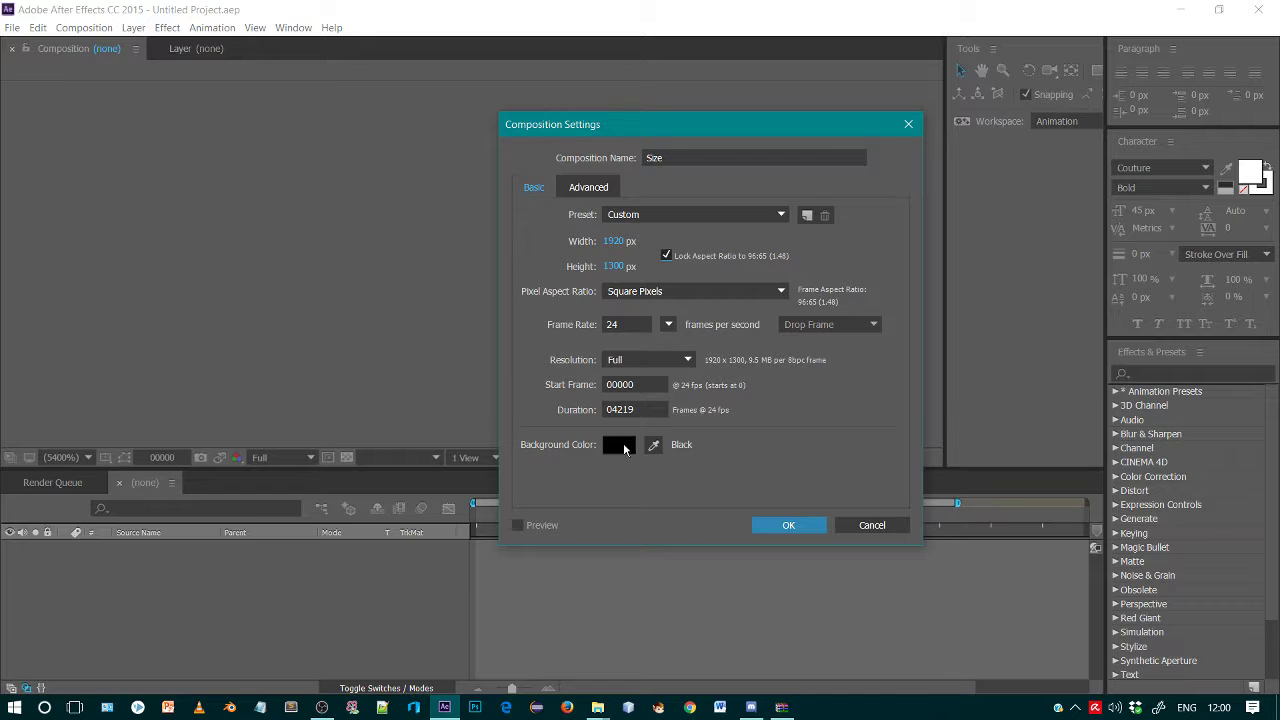
Pick black as the background colour and create the composition.
{"action": "left_click", "coordinate": [620, 446]}
{"action": "left_click_drag", "start_coordinate": [1000, 196], "coordinate": [993, 406]}
{"action": "left_click", "coordinate": [1231, 196]}
{"action": "left_click", "coordinate": [789, 524]}
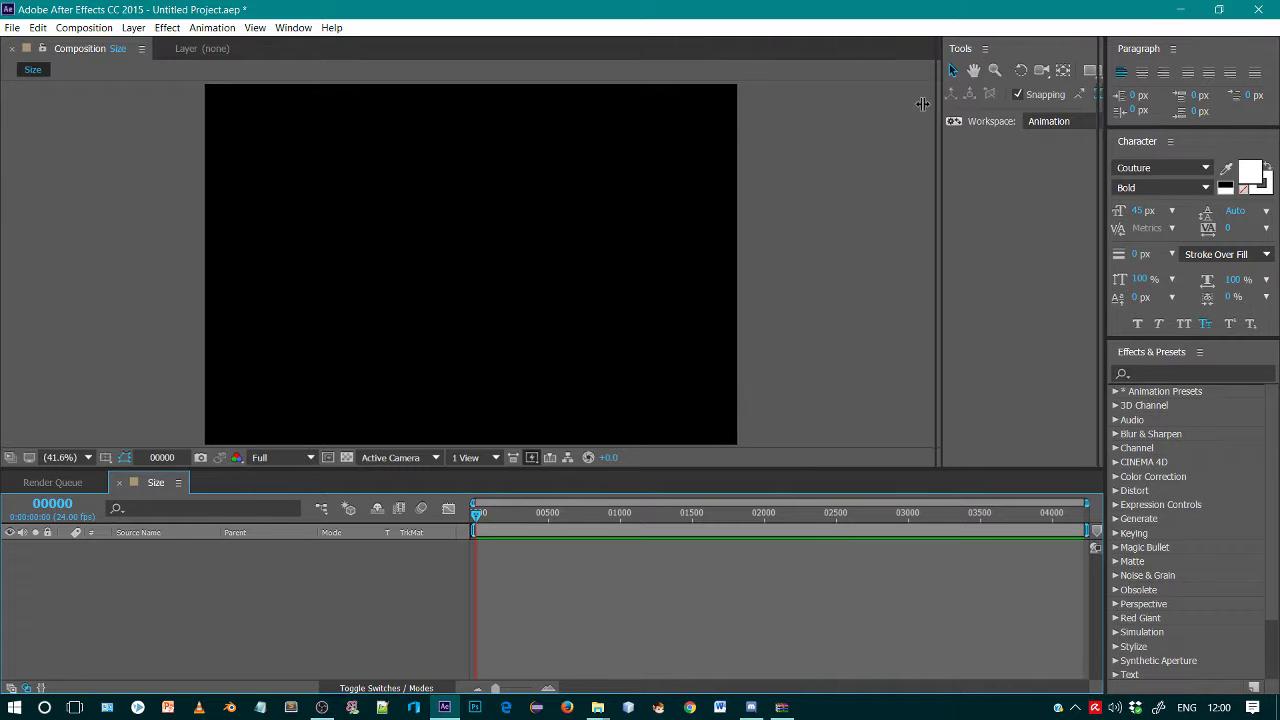
Widen the tools area and draw a blue circle in the left part of the composition with the Ellipse tool.
{"action": "left_click_drag", "start_coordinate": [945, 100], "coordinate": [822, 100]}
{"action": "left_click_drag", "start_coordinate": [974, 70], "coordinate": [1000, 108]}
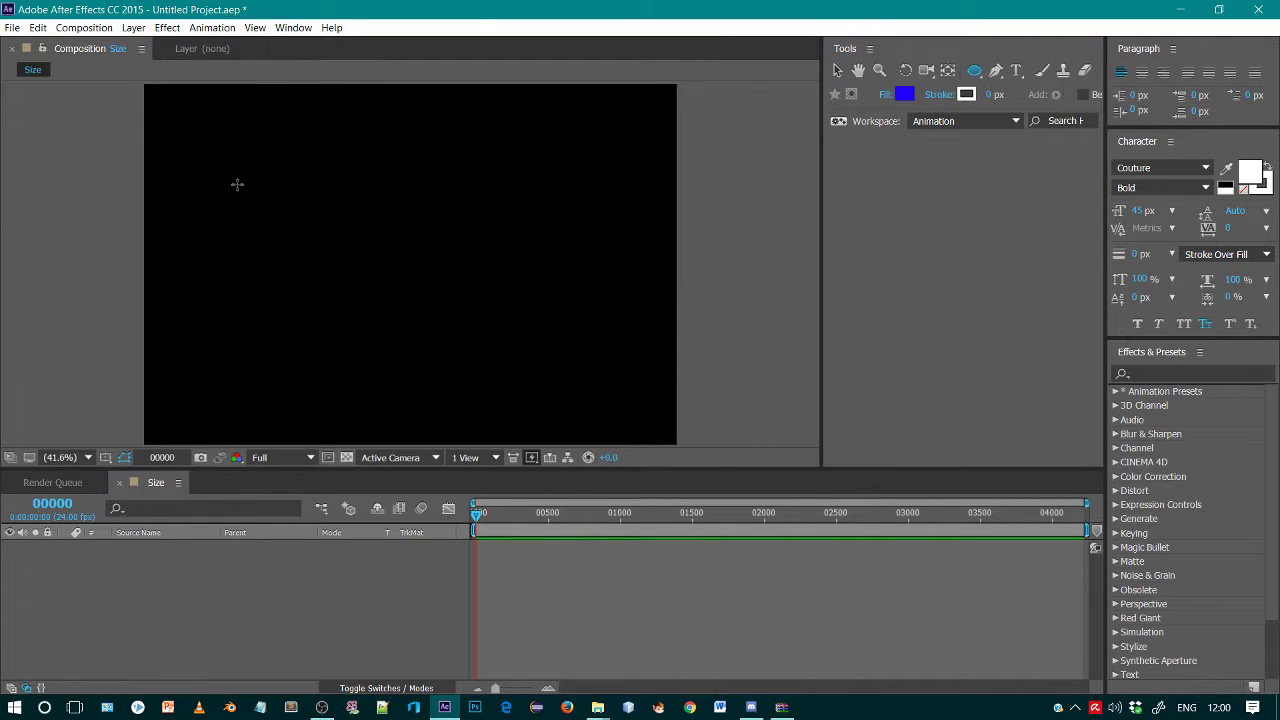
{"action": "left_click_drag", "start_coordinate": [190, 206], "coordinate": [311, 321]}
Move the shape layer's anchor point to the centre of the blue circle.
{"action": "left_click", "coordinate": [945, 72]}
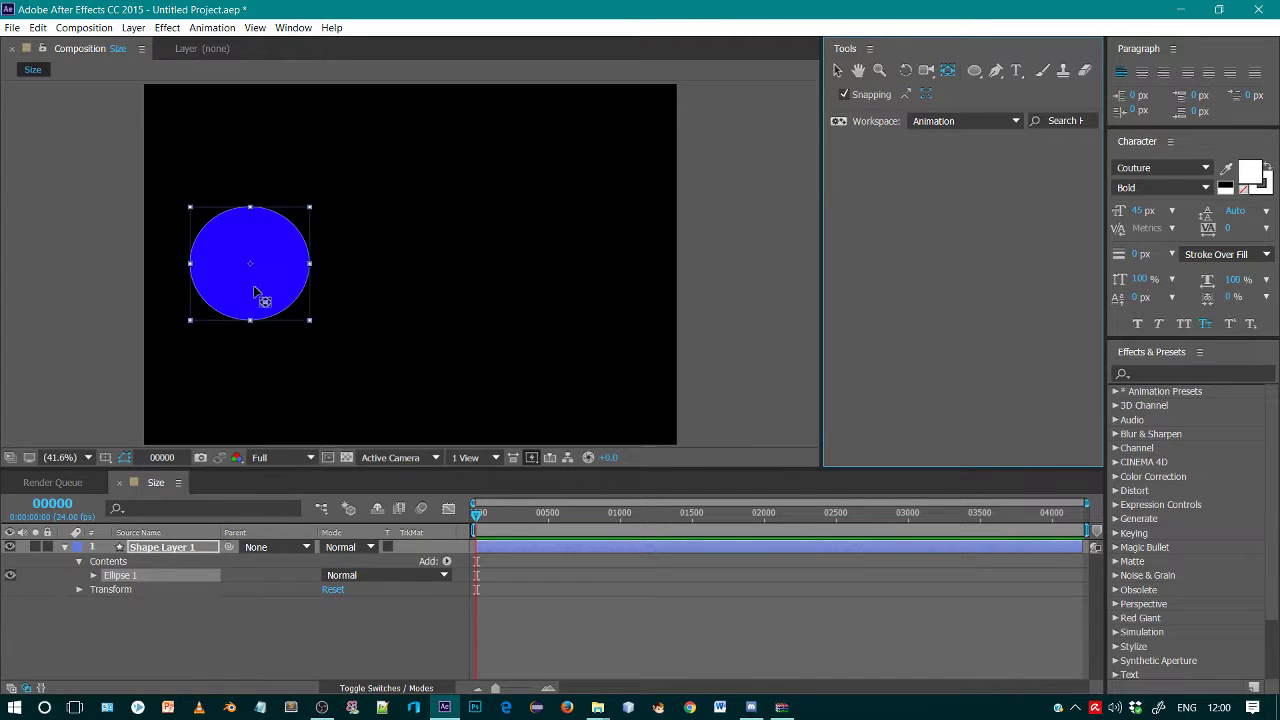
{"action": "left_click", "coordinate": [168, 547]}
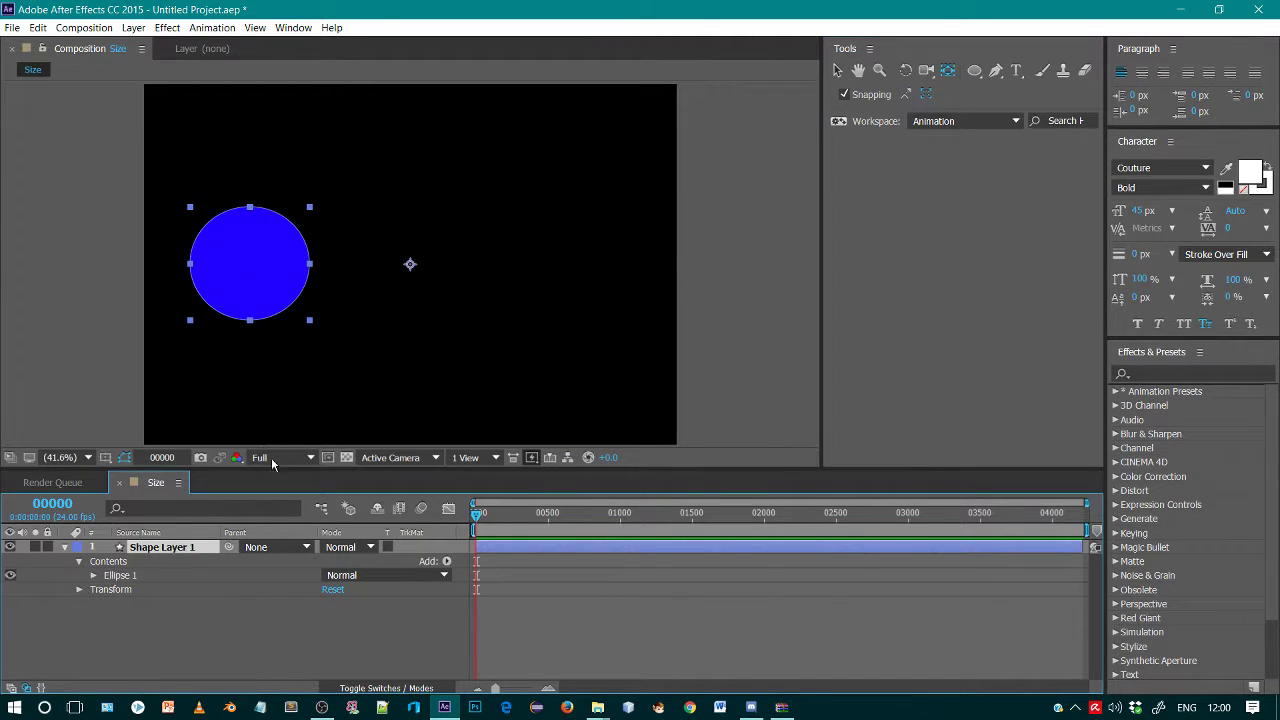
{"action": "left_click_drag", "start_coordinate": [409, 266], "coordinate": [253, 268]}
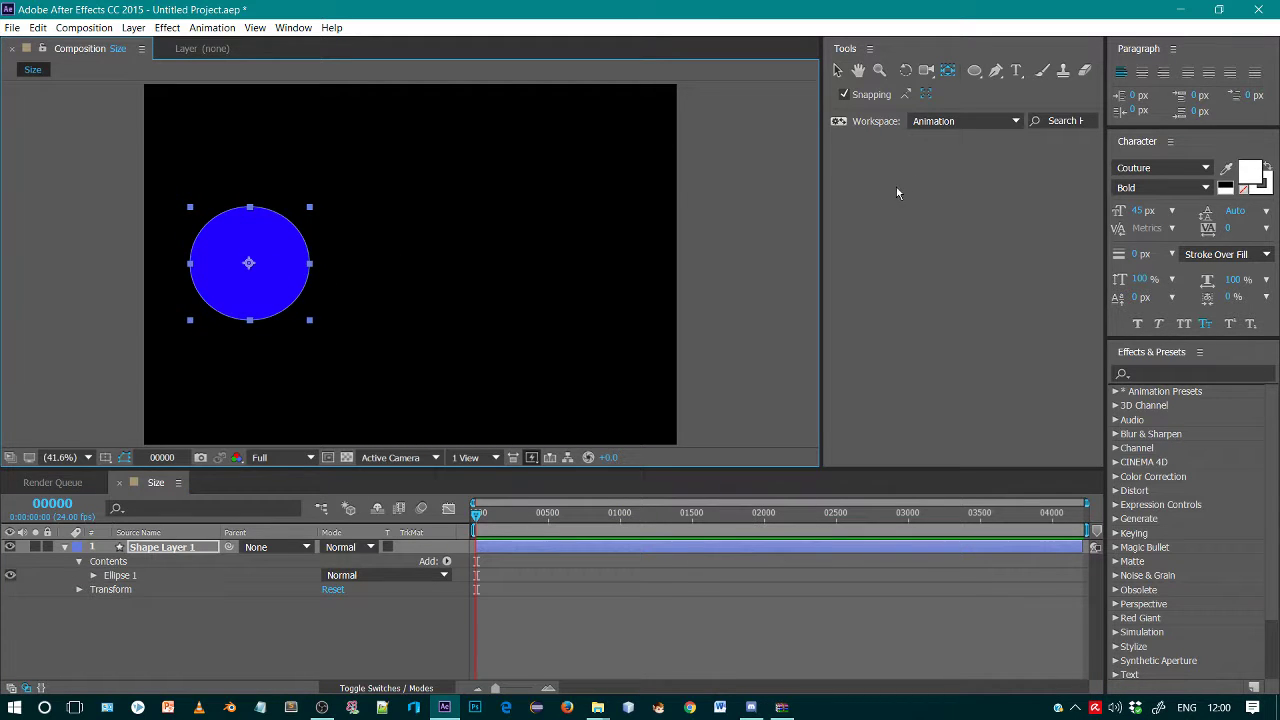
Nudge the circle slightly up and to the left with the Selection tool, and turn off snapping.
{"action": "key", "text": "v"}
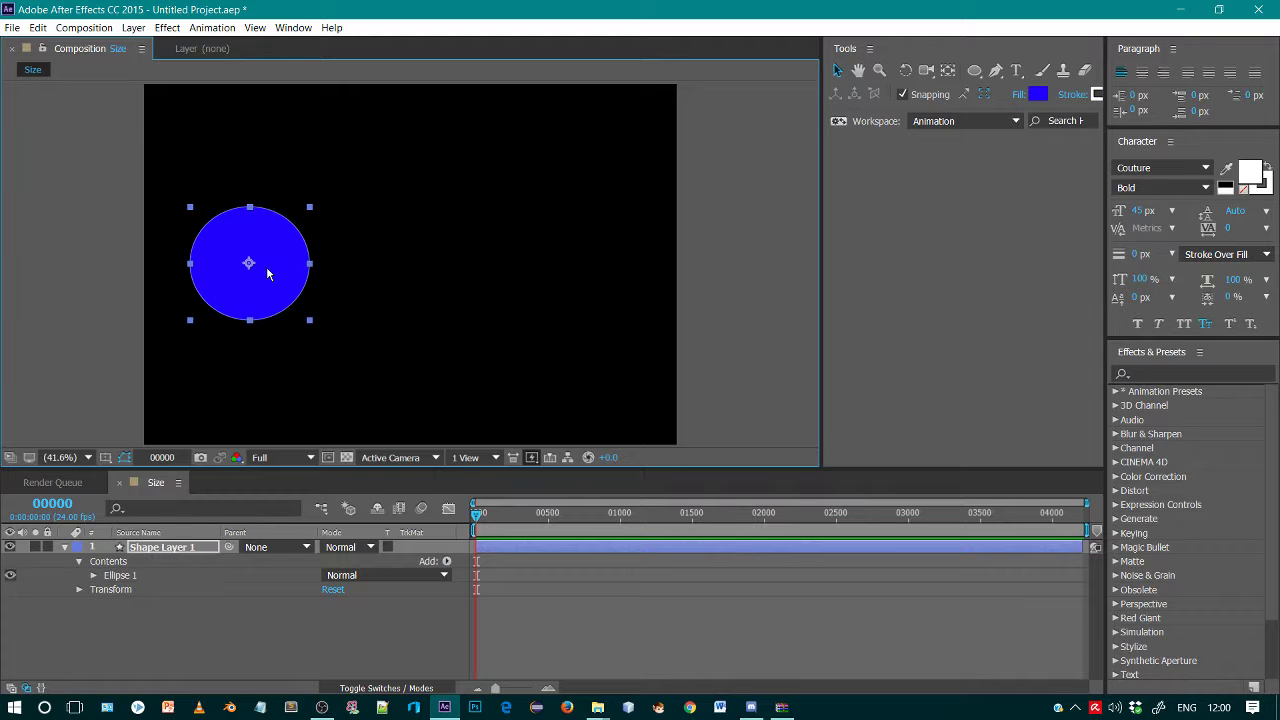
{"action": "left_click_drag", "start_coordinate": [295, 262], "coordinate": [291, 248]}
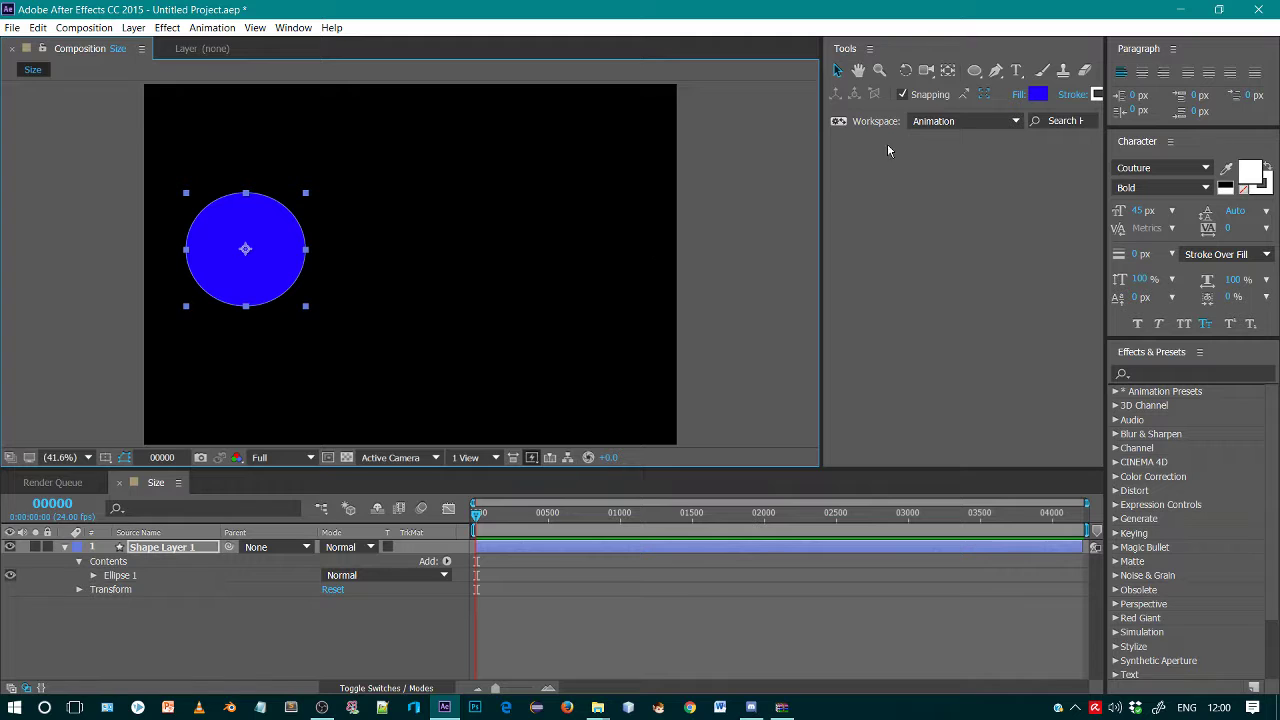
{"action": "left_click", "coordinate": [902, 94]}
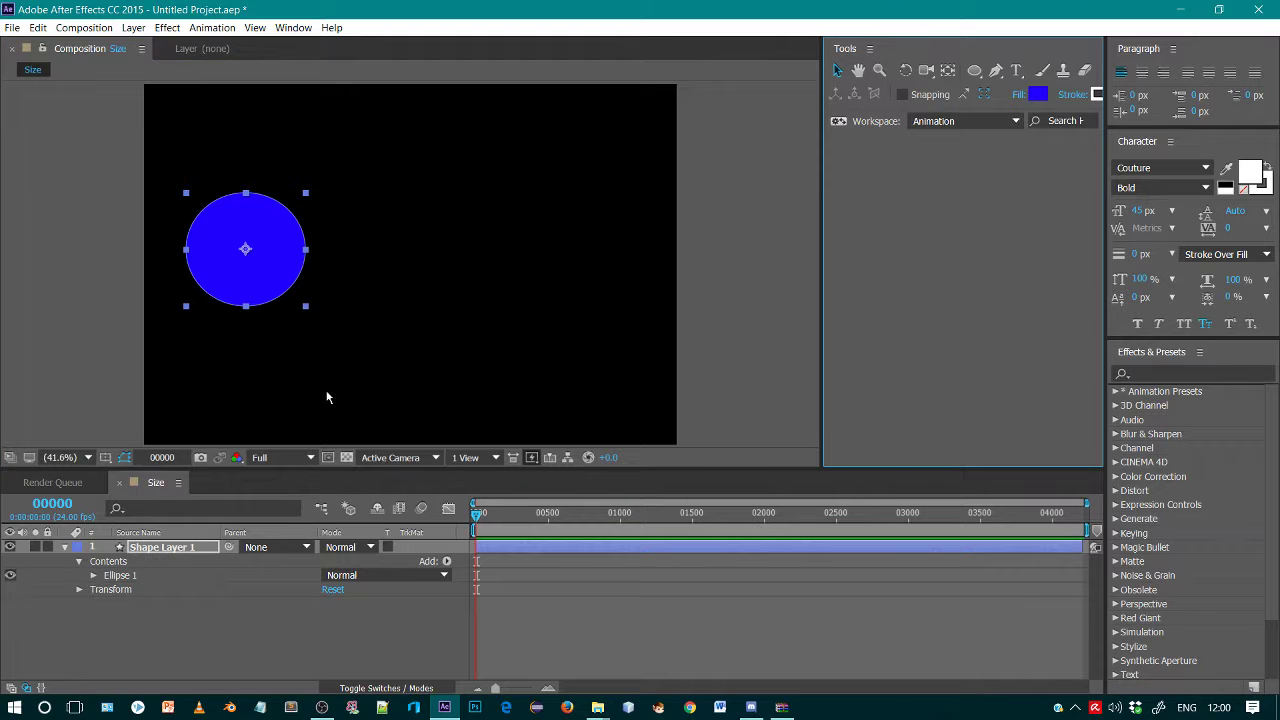
Show the shape layer's Position property and set its first keyframe at frame 0.
{"action": "left_click", "coordinate": [191, 563]}
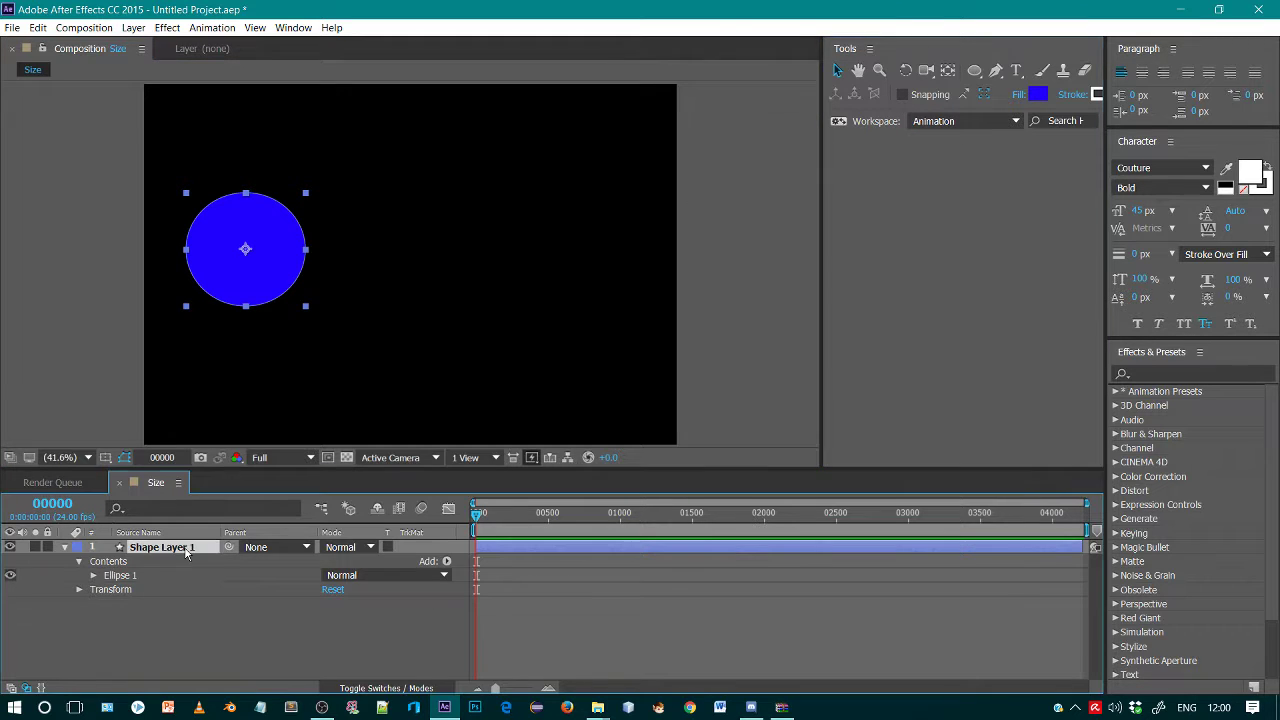
{"action": "key", "text": "p"}
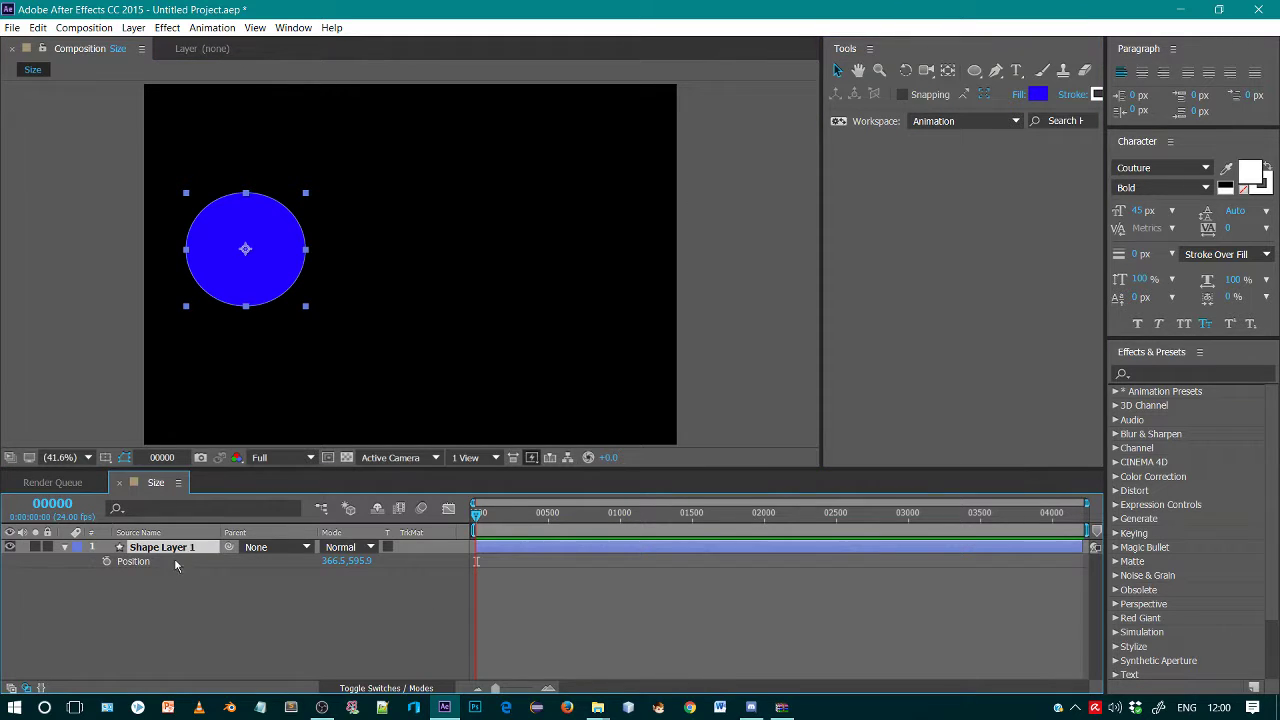
{"action": "left_click", "coordinate": [107, 564]}
At frame 8, with the timeline zoomed in, set the circle's position to about 1438.5, 310.9 to add a second keyframe.
{"action": "left_click_drag", "start_coordinate": [476, 515], "coordinate": [549, 518]}
{"action": "left_click", "coordinate": [548, 689]}
{"action": "left_click", "coordinate": [550, 691]}
{"action": "left_click", "coordinate": [550, 691]}
{"action": "left_click", "coordinate": [550, 691]}
{"action": "left_click", "coordinate": [550, 691]}
{"action": "left_click", "coordinate": [550, 691]}
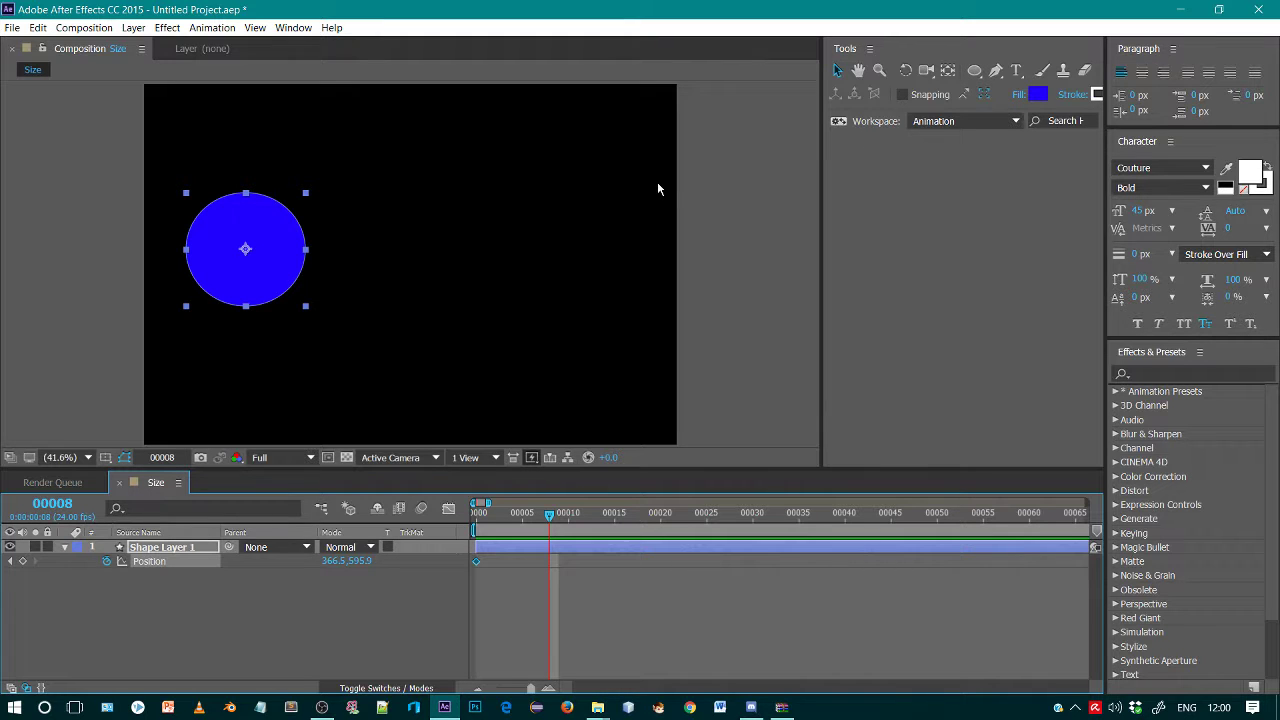
{"action": "left_click_drag", "start_coordinate": [338, 561], "coordinate": [548, 563]}
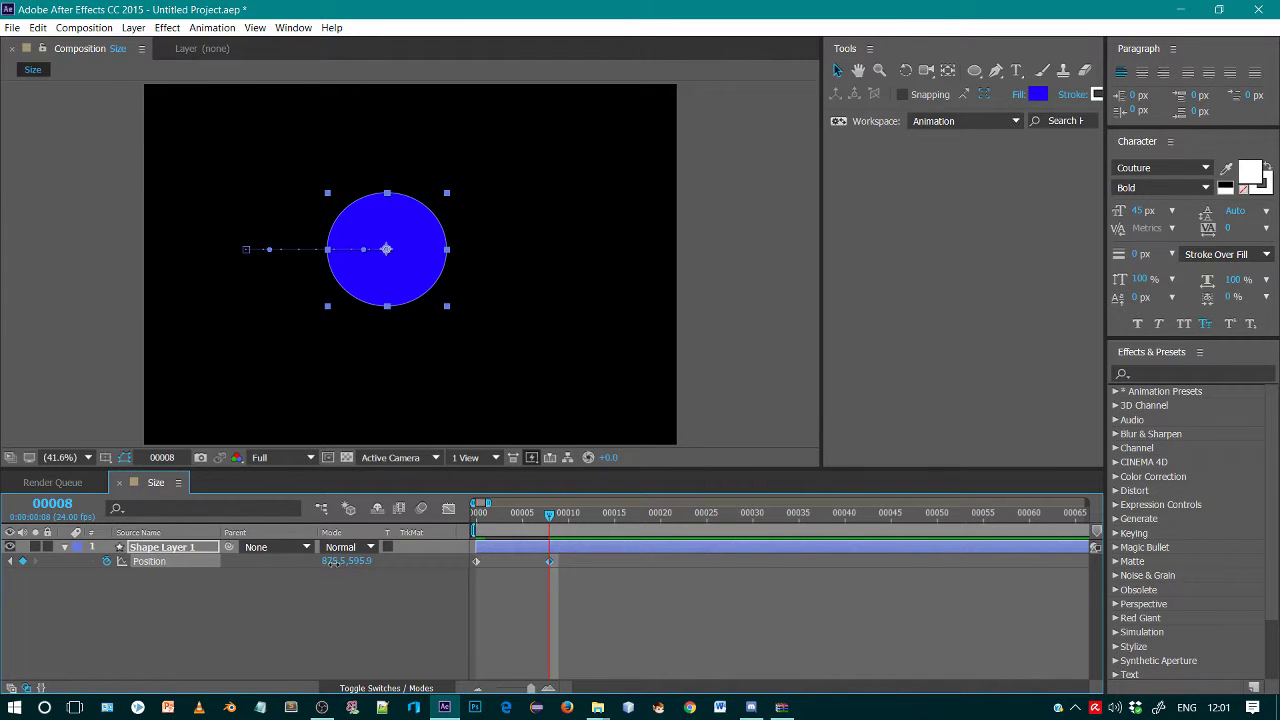
{"action": "left_click_drag", "start_coordinate": [332, 561], "coordinate": [555, 561]}
{"action": "left_click_drag", "start_coordinate": [362, 561], "coordinate": [560, 566]}
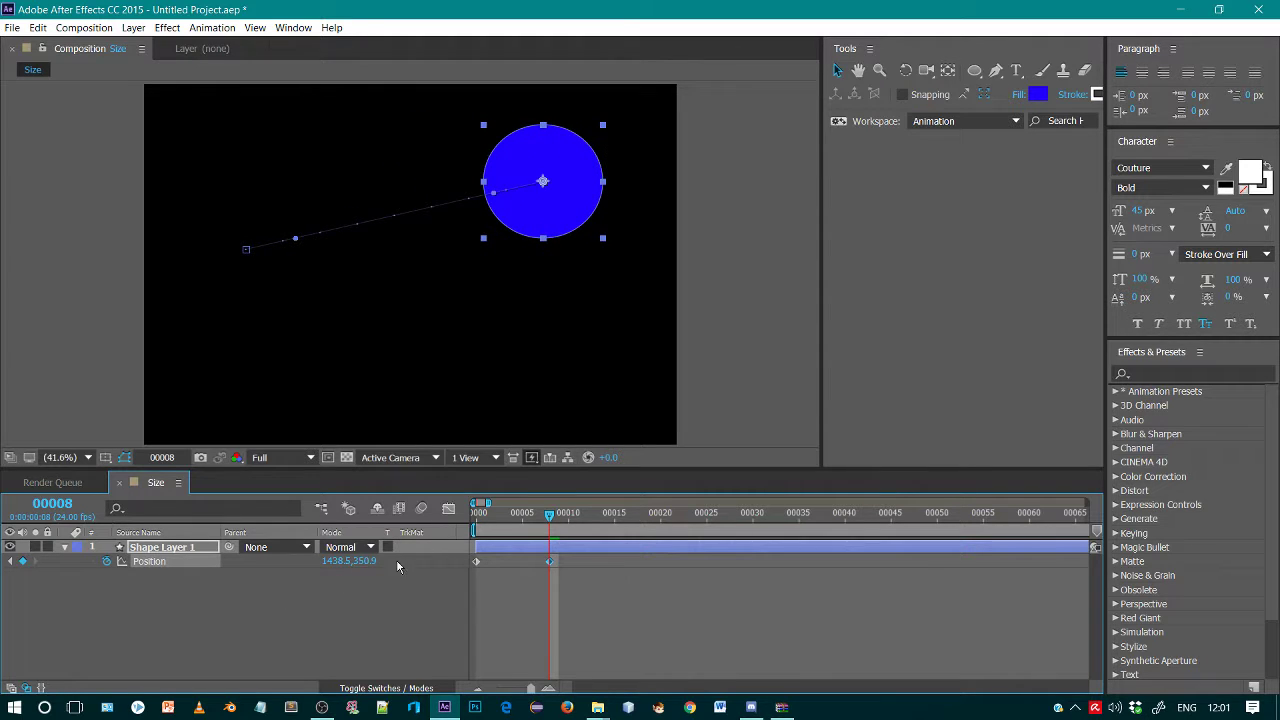
{"action": "left_click_drag", "start_coordinate": [372, 561], "coordinate": [352, 561]}
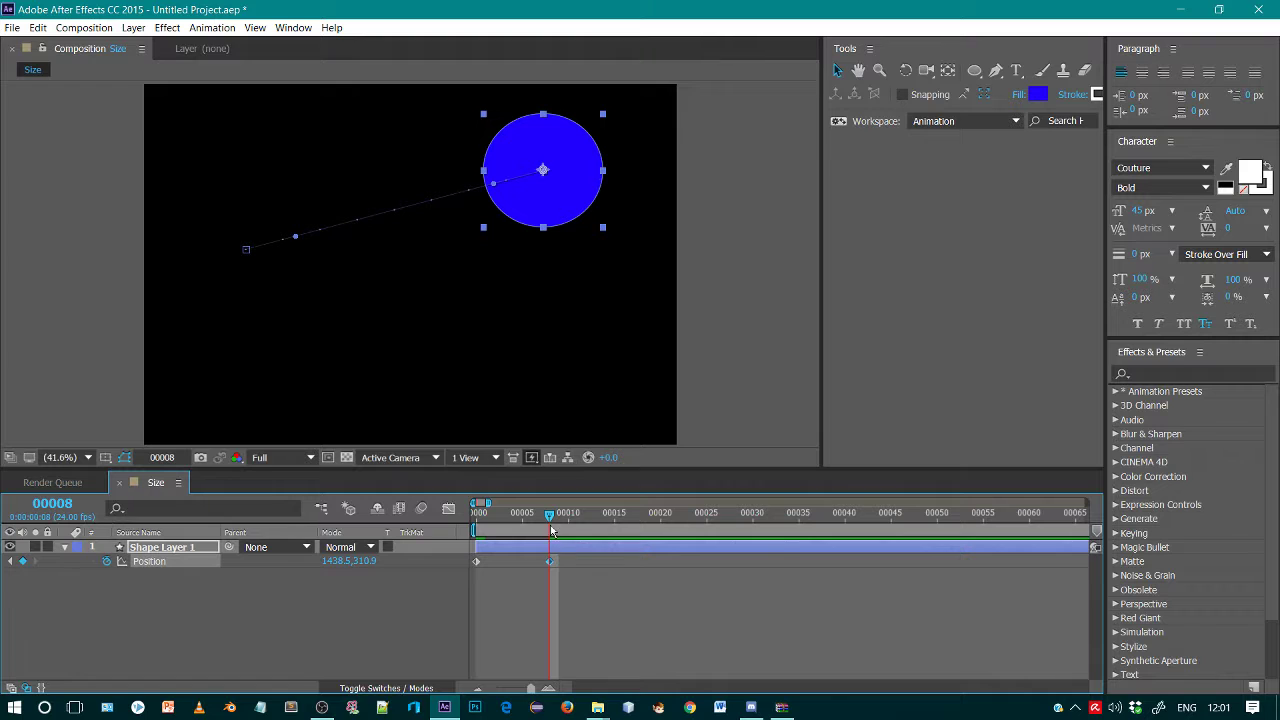
Check the position motion in the Graph Editor and in a preview, and return to the keyframe view.
{"action": "left_click", "coordinate": [586, 574]}
{"action": "left_click", "coordinate": [477, 562]}
{"action": "left_click", "coordinate": [448, 508]}
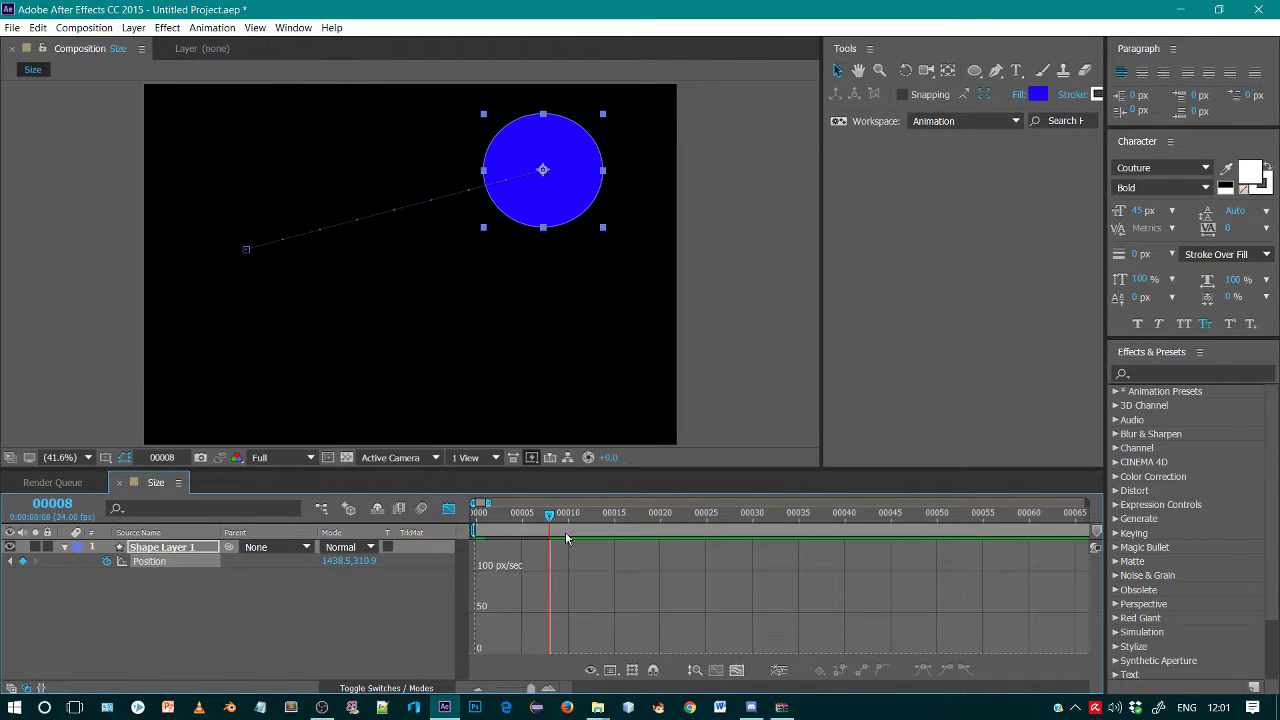
{"action": "key", "text": "space"}
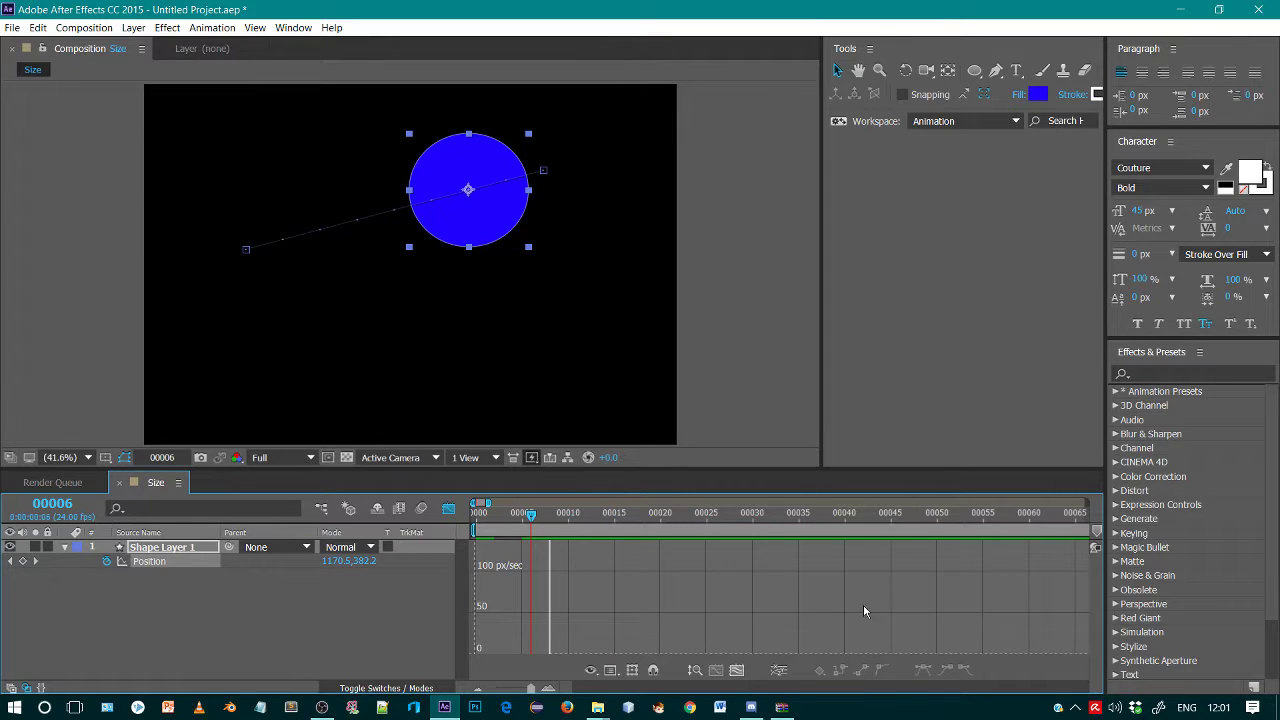
{"action": "scroll", "coordinate": [826, 611], "scroll_direction": "up", "scroll_amount": 5}
{"action": "left_click", "coordinate": [448, 508]}
Apply Easy Ease to both Position keyframes.
{"action": "left_click_drag", "start_coordinate": [578, 580], "coordinate": [478, 565]}
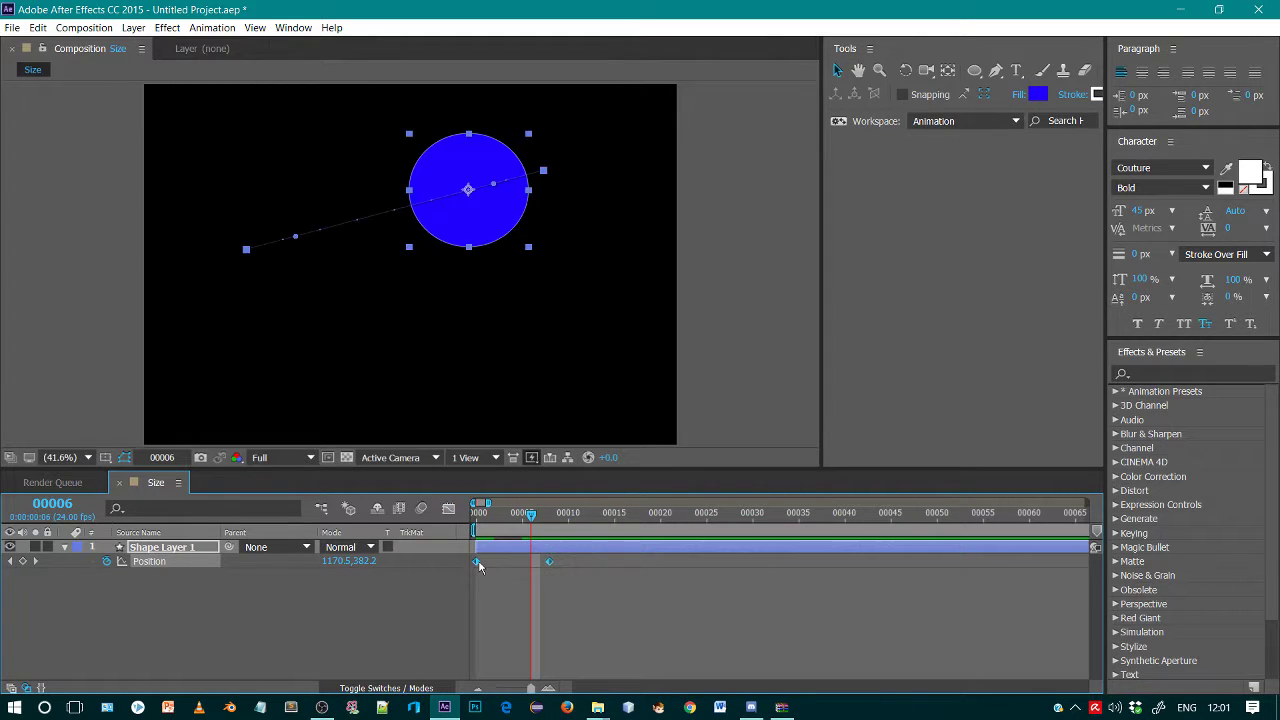
{"action": "right_click", "coordinate": [478, 565]}
{"action": "mouse_move", "coordinate": [600, 551]}
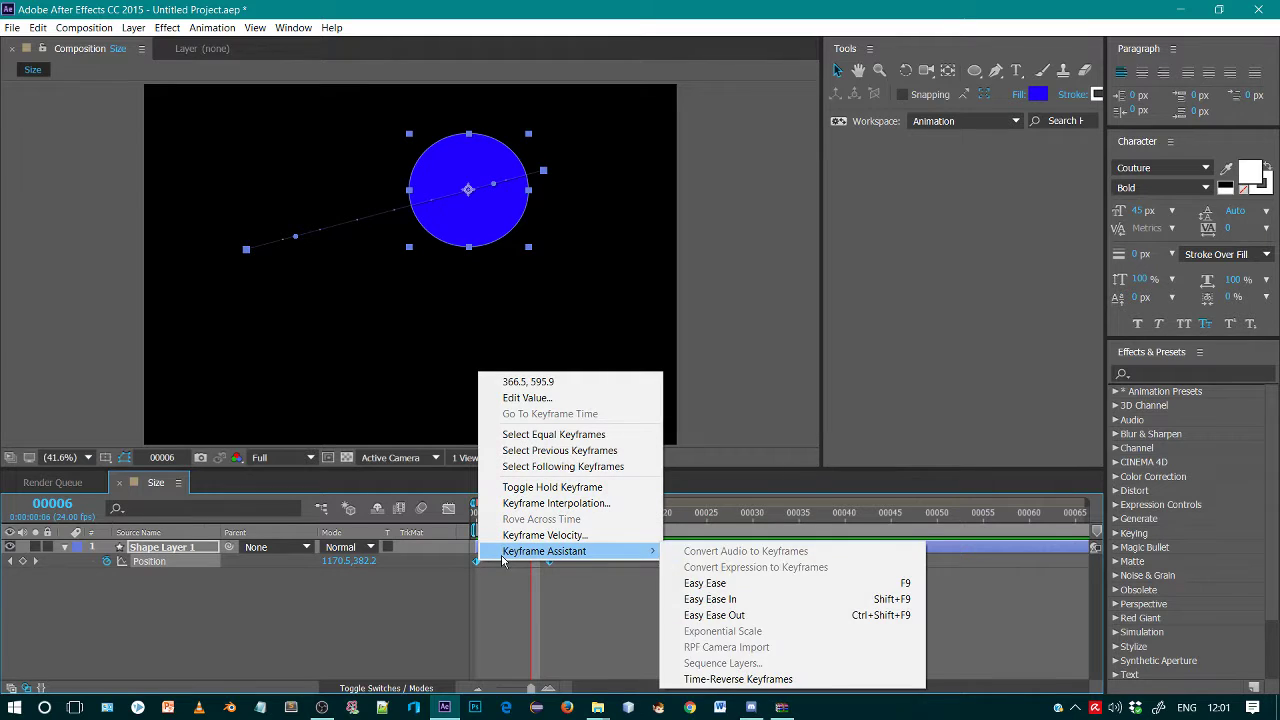
{"action": "left_click", "coordinate": [754, 591]}
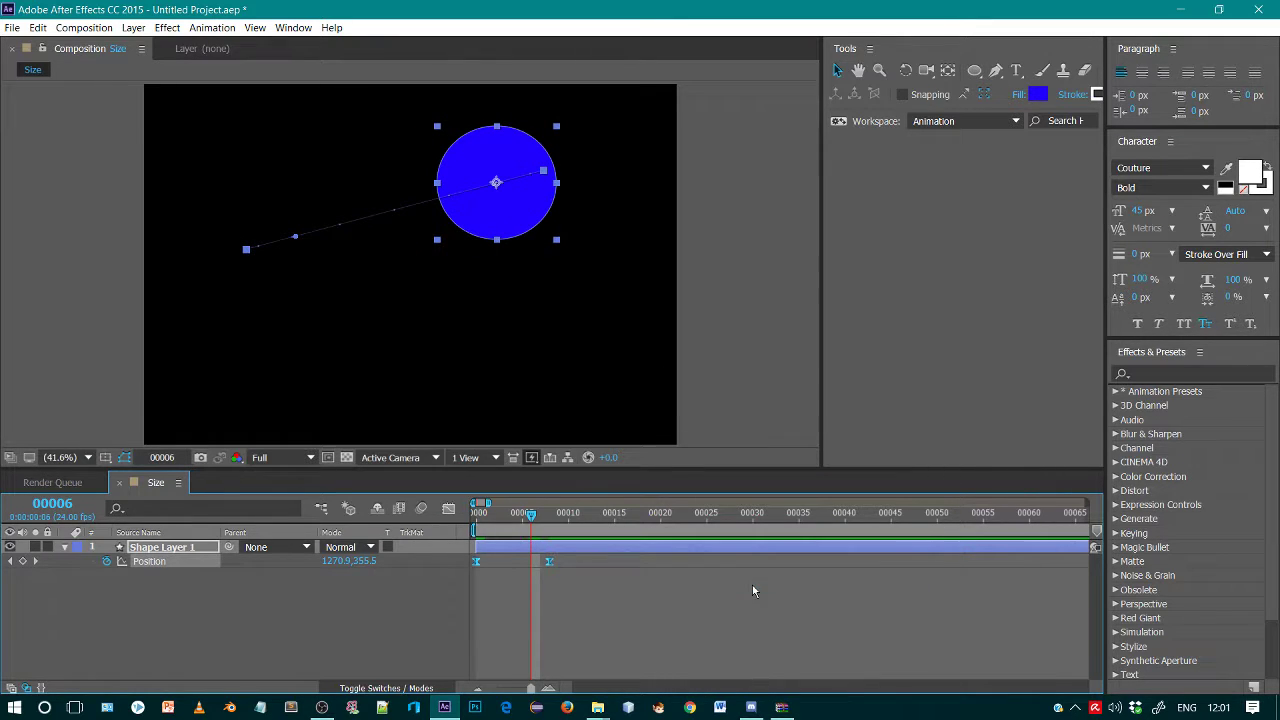
Display the Position speed graph in the Graph Editor, fitted to the view.
{"action": "left_click_drag", "start_coordinate": [553, 585], "coordinate": [447, 548]}
{"action": "left_click", "coordinate": [448, 508]}
{"action": "left_click", "coordinate": [735, 672]}
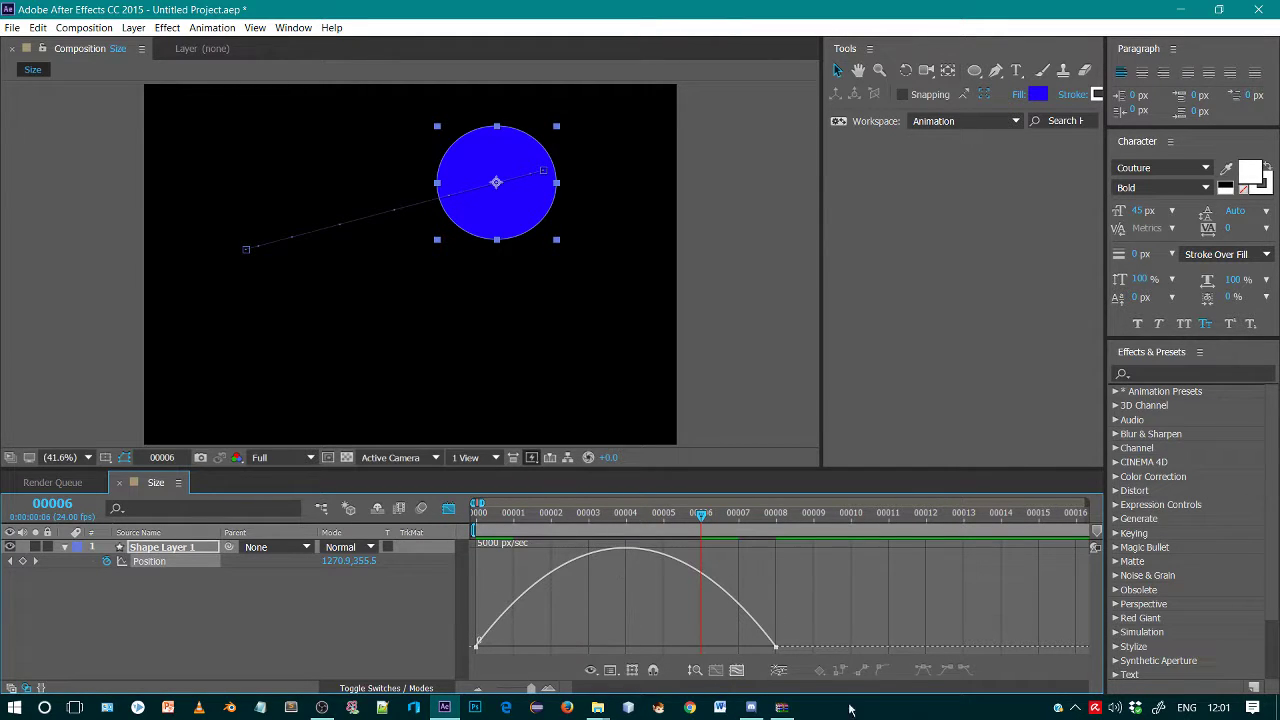
Preview the eased circle movement from frame 0.
{"action": "left_click", "coordinate": [484, 521]}
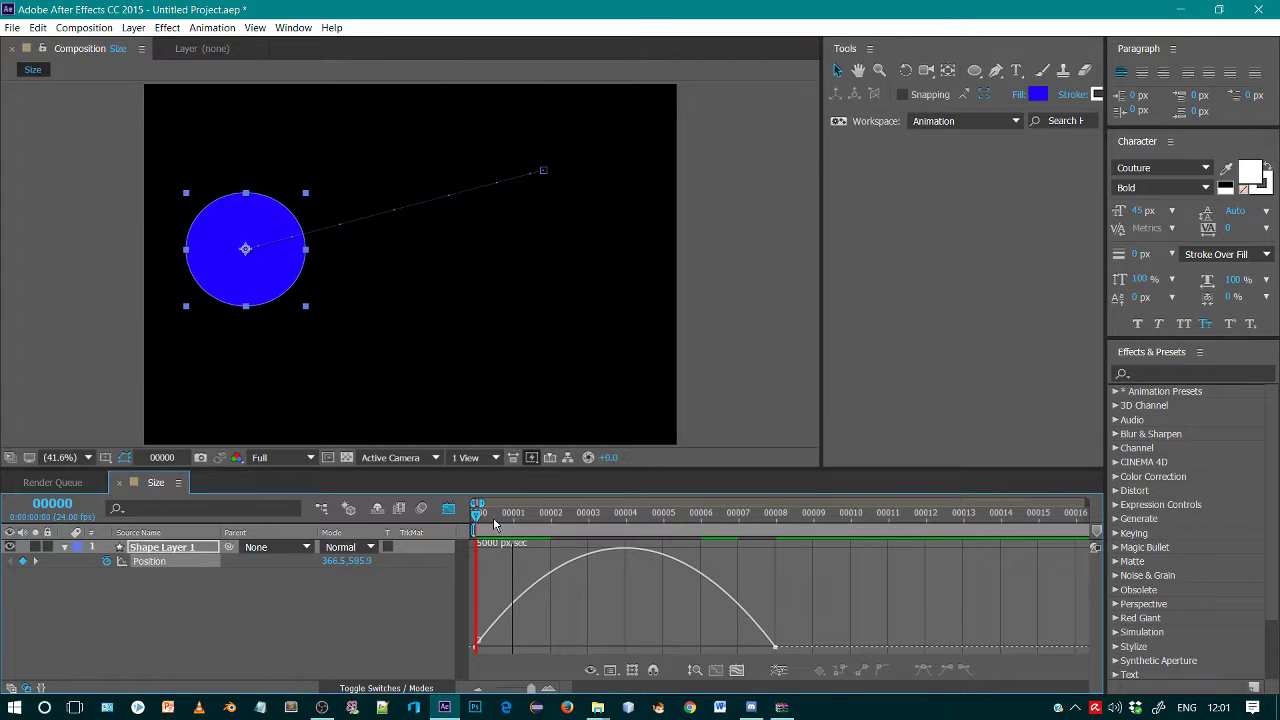
{"action": "left_click_drag", "start_coordinate": [494, 524], "coordinate": [844, 584]}
{"action": "key", "text": "space"}
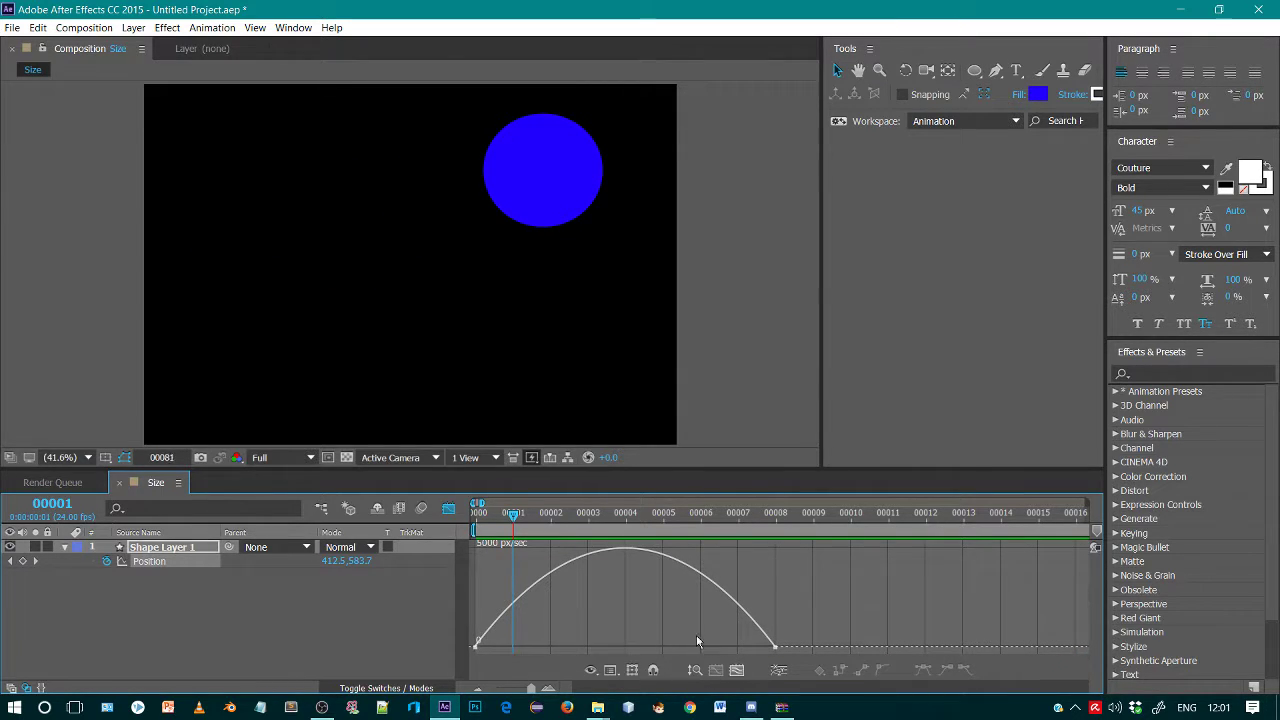
Extend the easing handles of both Position keyframes to meet at frame 4, giving the speed curve a sharp central peak.
{"action": "left_click_drag", "start_coordinate": [455, 645], "coordinate": [1085, 545]}
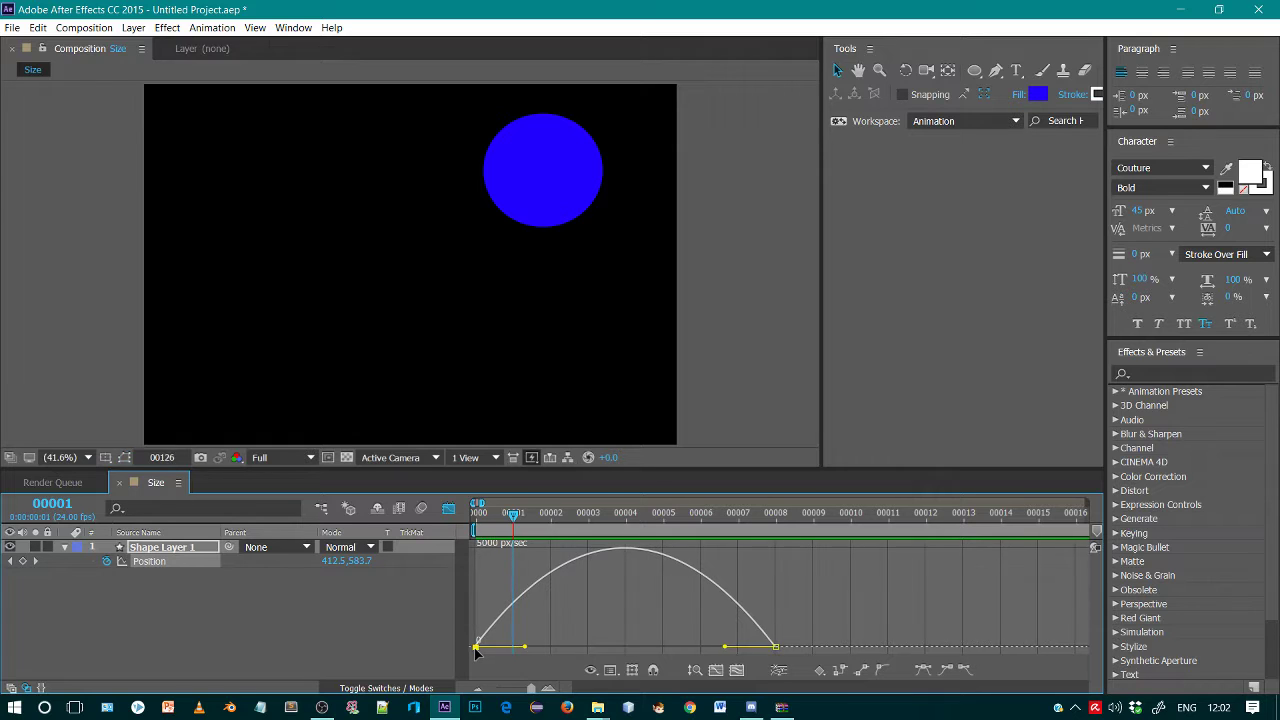
{"action": "left_click_drag", "start_coordinate": [532, 653], "coordinate": [625, 649]}
{"action": "left_click_drag", "start_coordinate": [726, 650], "coordinate": [625, 649]}
Review the sharpened motion up to frame 9, close the Graph Editor, zoom out the timeline and return to frame 0.
{"action": "key", "text": "space"}
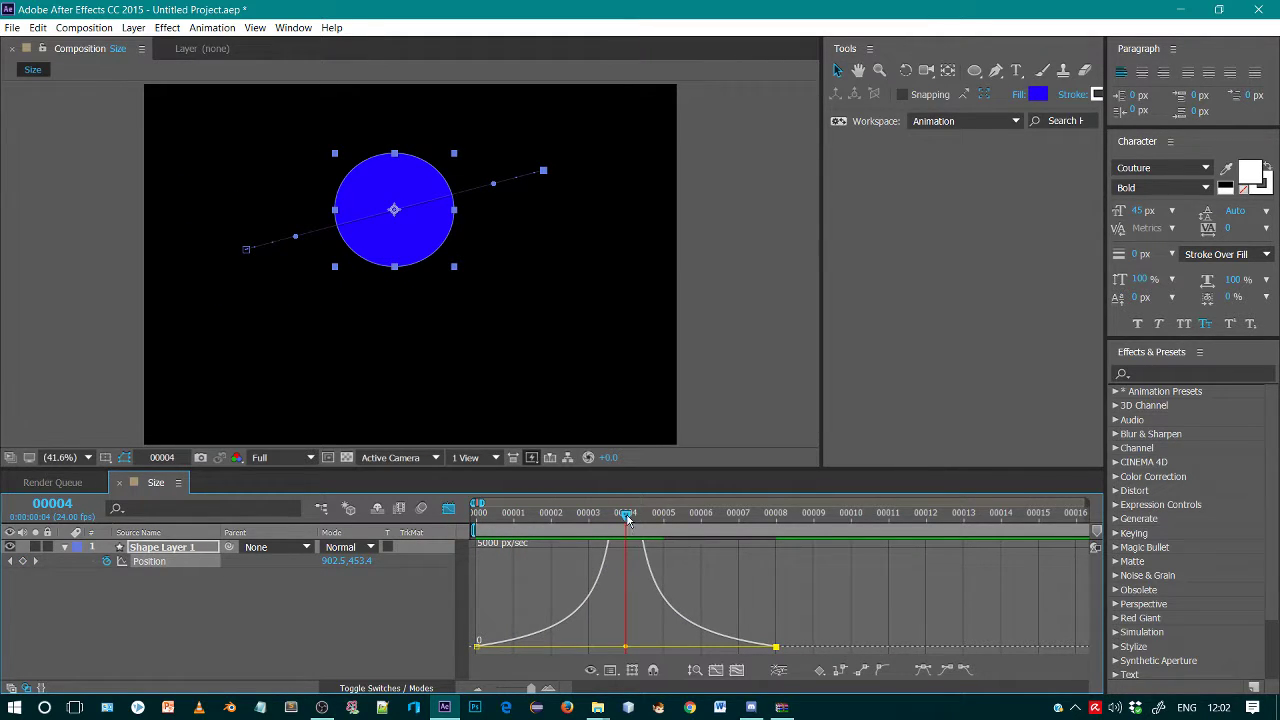
{"action": "left_click_drag", "start_coordinate": [627, 519], "coordinate": [813, 537]}
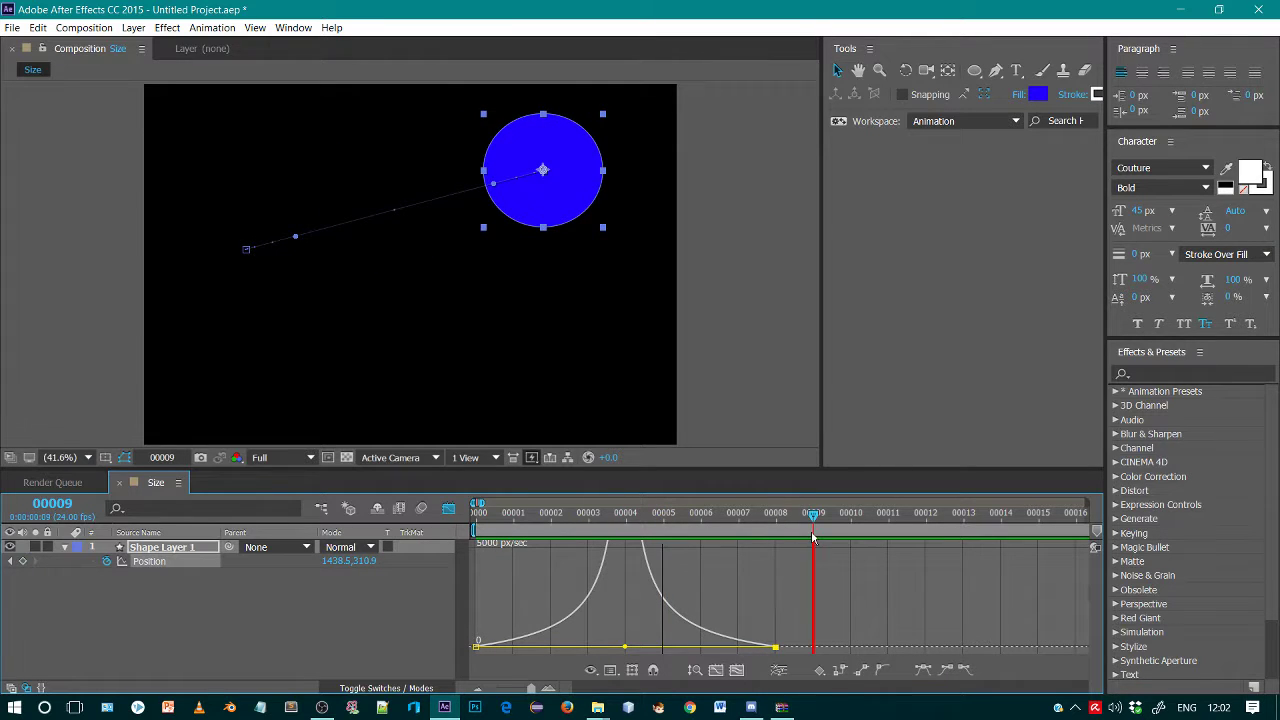
{"action": "left_click", "coordinate": [449, 508]}
{"action": "left_click", "coordinate": [478, 688]}
{"action": "key", "text": "Home"}
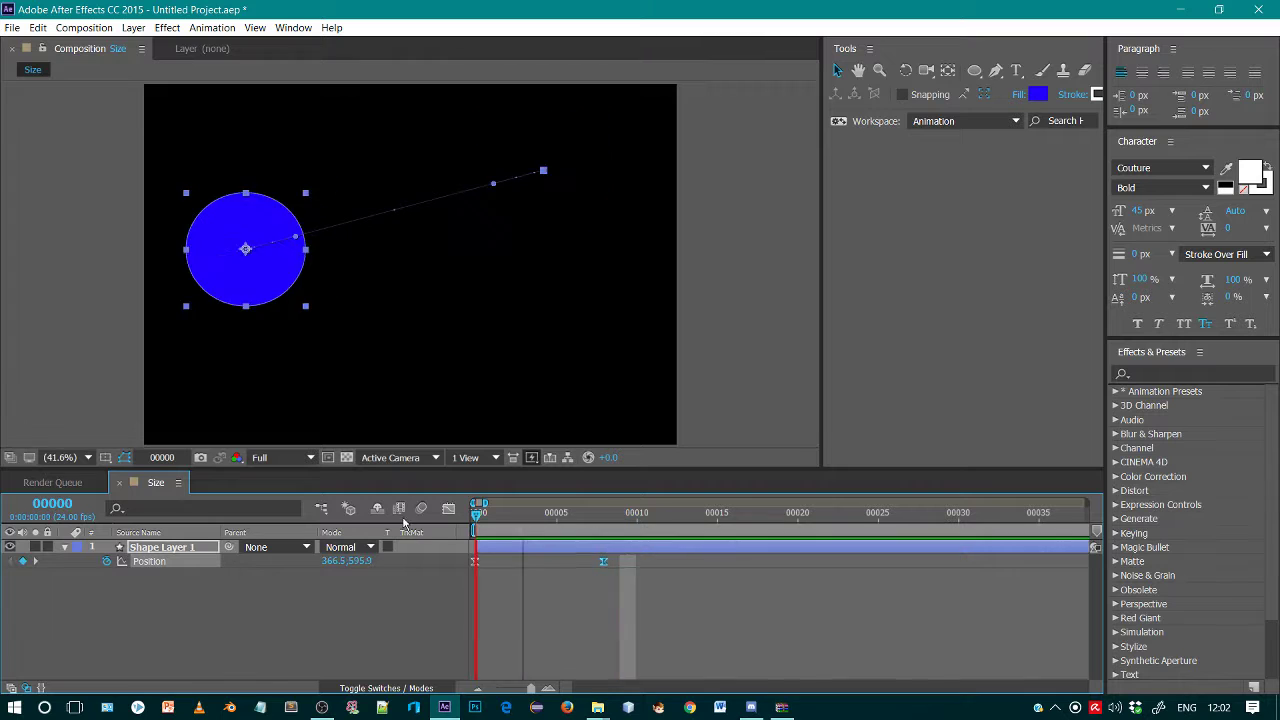
Preview the sharpened circle movement, scrub back to frame 0, and stop at frame 4 with the layer deselected.
{"action": "key", "text": "space"}
{"action": "left_click", "coordinate": [568, 524]}
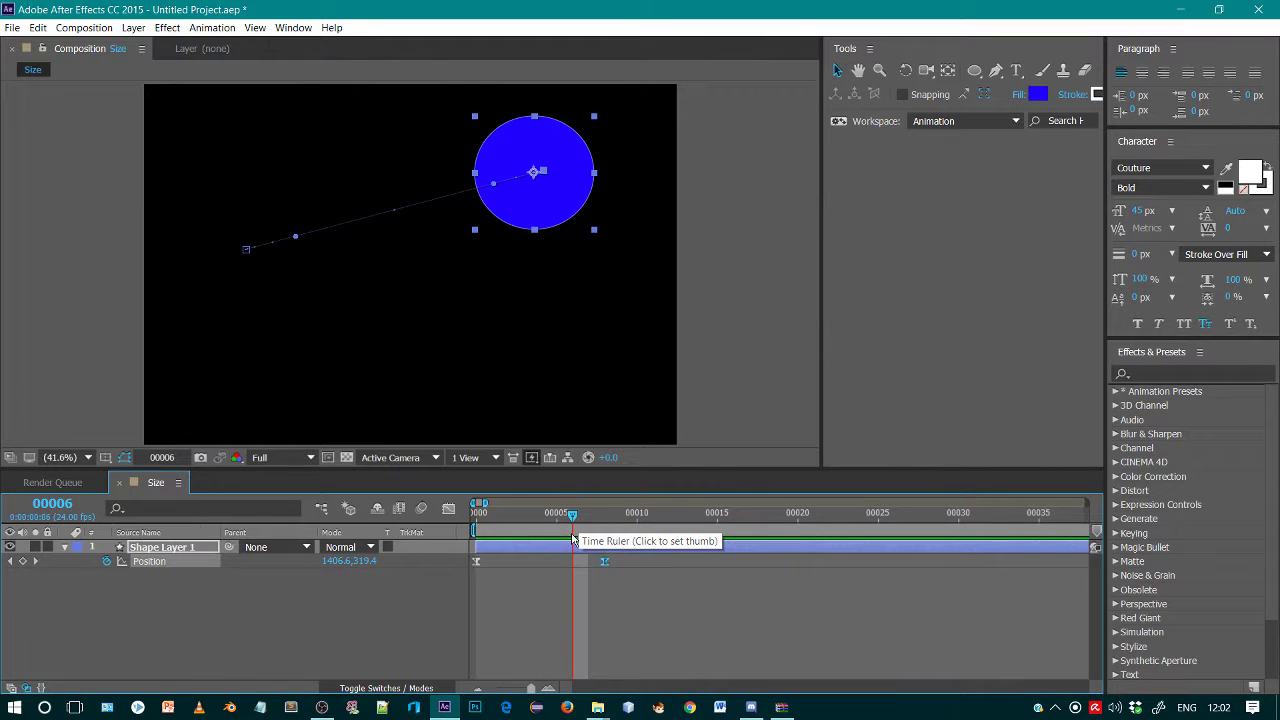
{"action": "left_click_drag", "start_coordinate": [583, 514], "coordinate": [476, 510]}
{"action": "left_click", "coordinate": [540, 510]}
{"action": "left_click", "coordinate": [575, 610]}
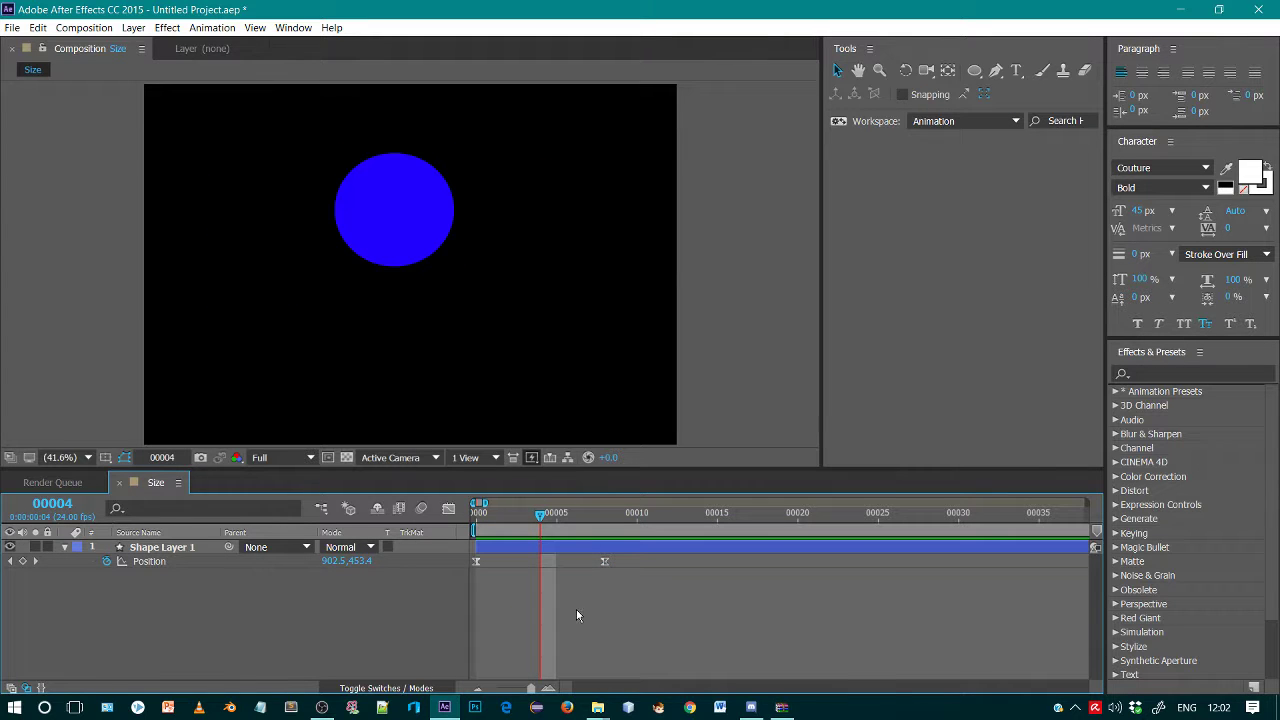
Select the circle and widen the Tools panel to reveal its full fill and stroke options.
{"action": "left_click", "coordinate": [434, 200]}
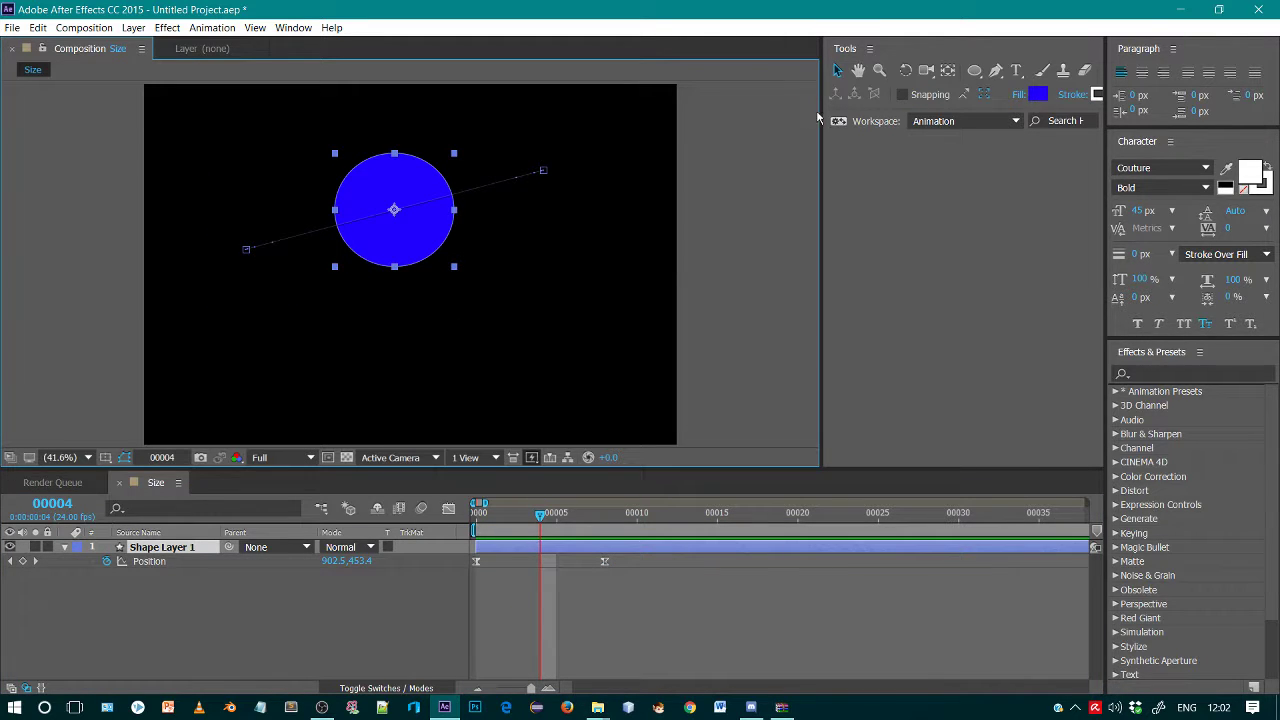
{"action": "left_click_drag", "start_coordinate": [820, 113], "coordinate": [707, 113]}
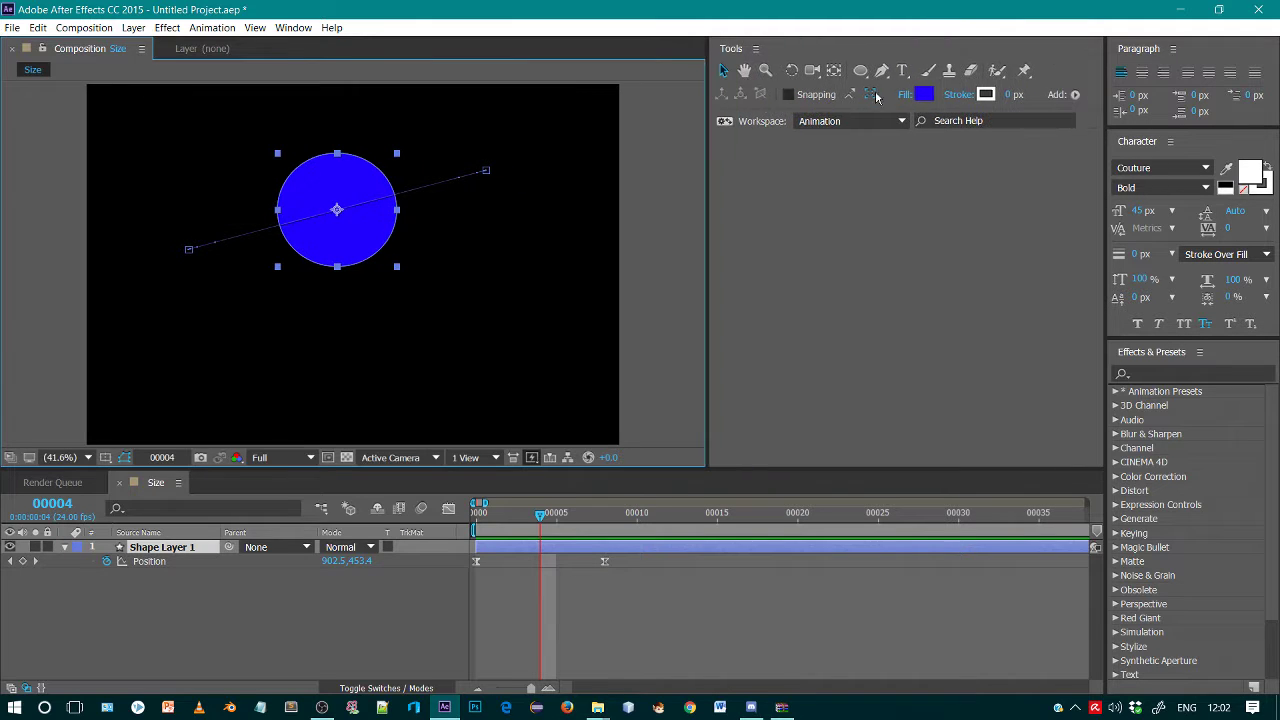
Cycle the circle's fill through gradient types to None and set its white stroke width to 56 px.
{"action": "left_click", "coordinate": [926, 96], "text": "alt"}
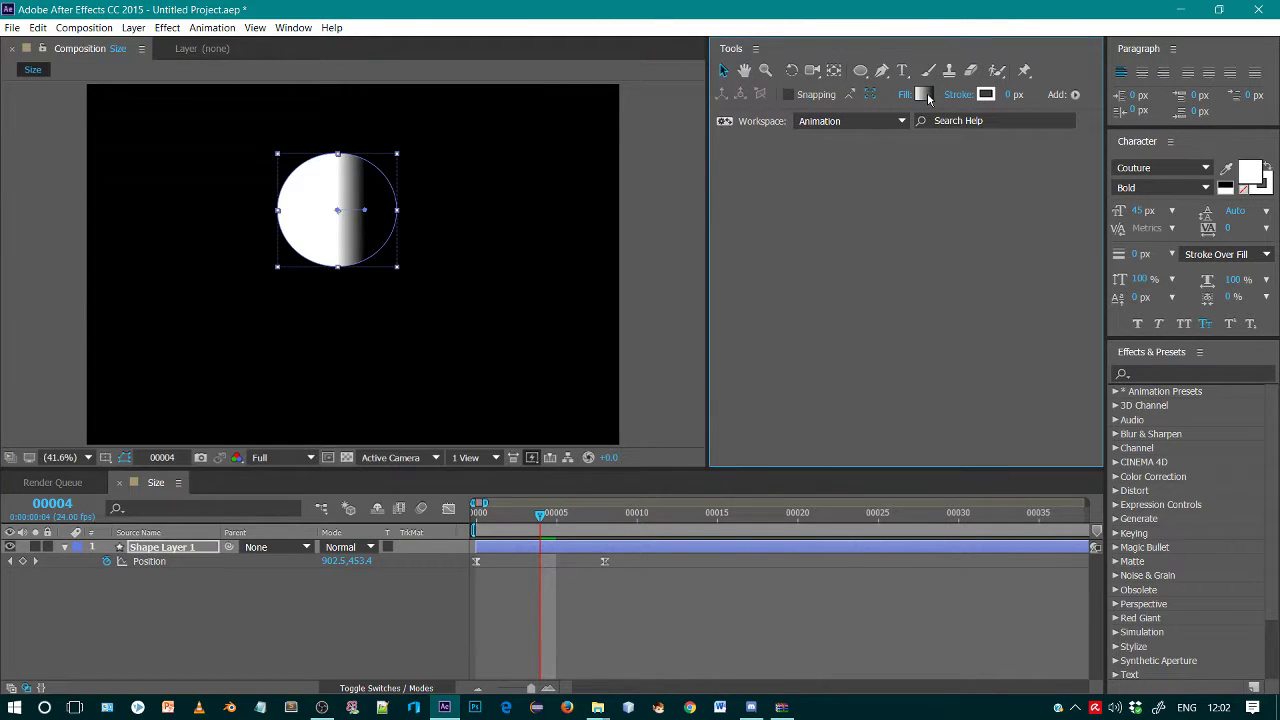
{"action": "left_click", "coordinate": [926, 96], "text": "alt"}
{"action": "left_click", "coordinate": [928, 96], "text": "alt"}
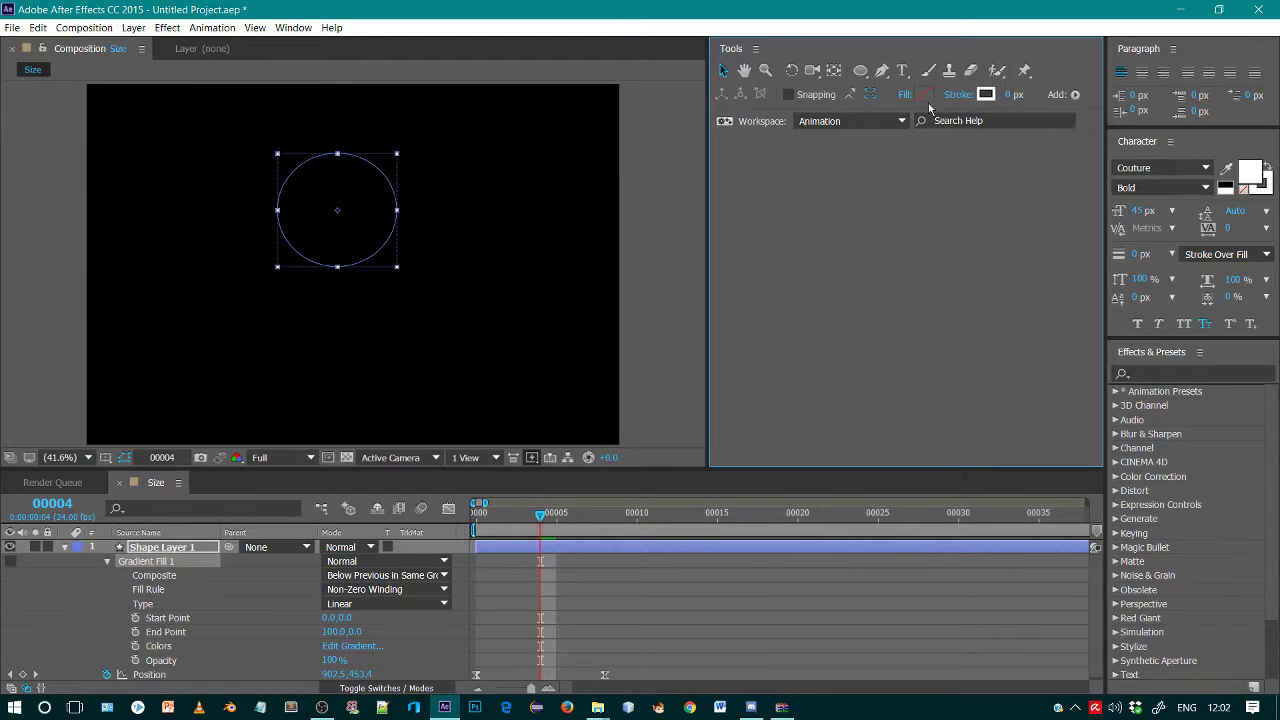
{"action": "left_click_drag", "start_coordinate": [1012, 94], "coordinate": [1056, 94]}
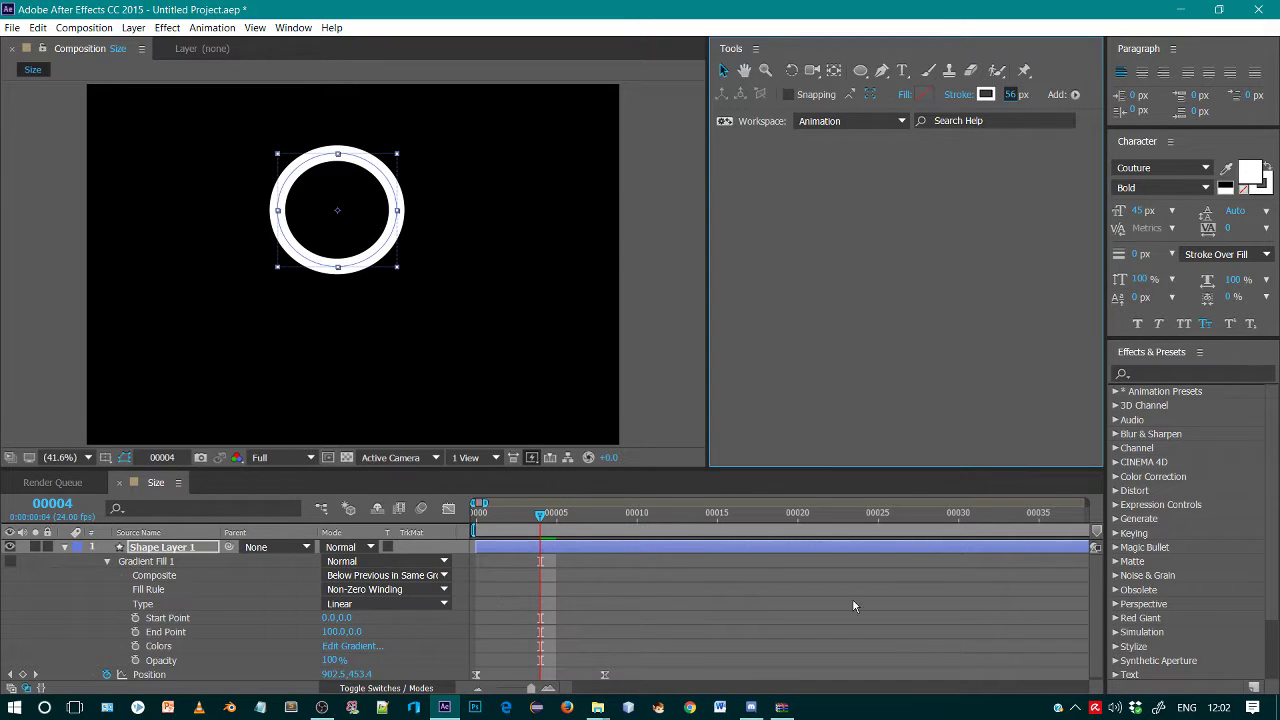
Expand Stroke 1 in the shape layer's contents and add a dash with a value of 39.
{"action": "left_click", "coordinate": [110, 563]}
{"action": "left_click", "coordinate": [145, 575]}
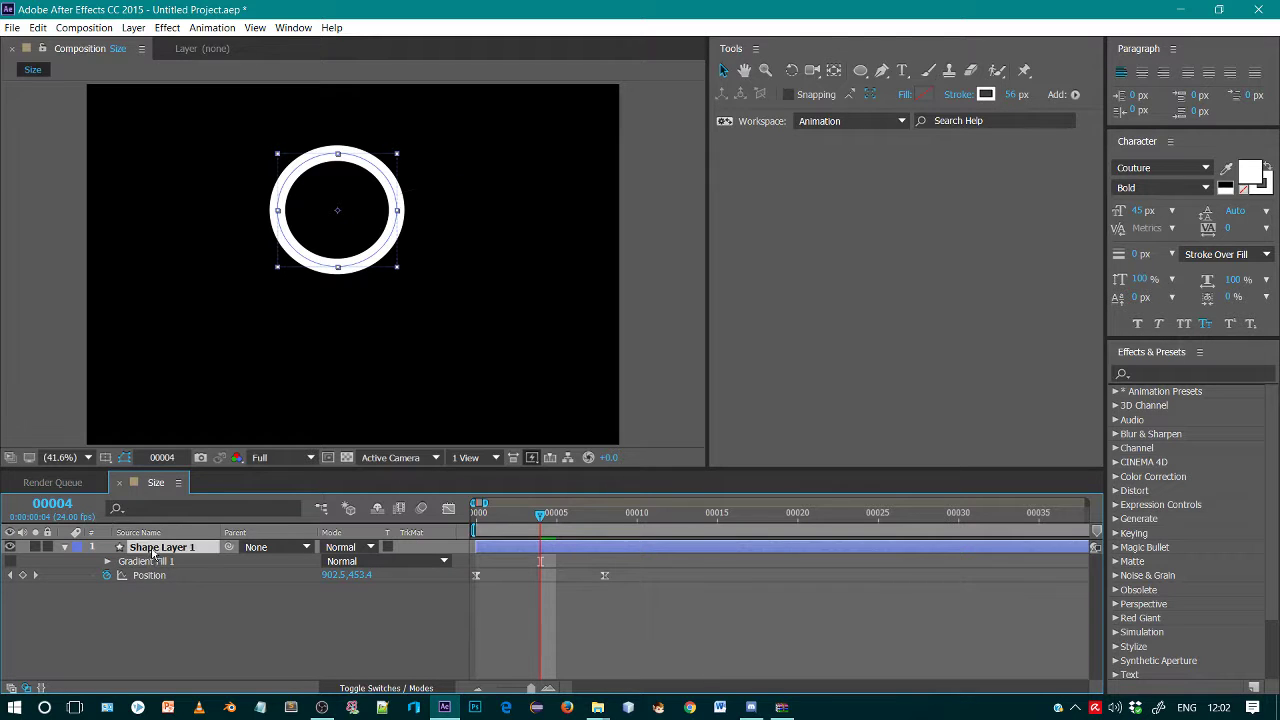
{"action": "left_click", "coordinate": [65, 548]}
{"action": "left_click", "coordinate": [65, 548]}
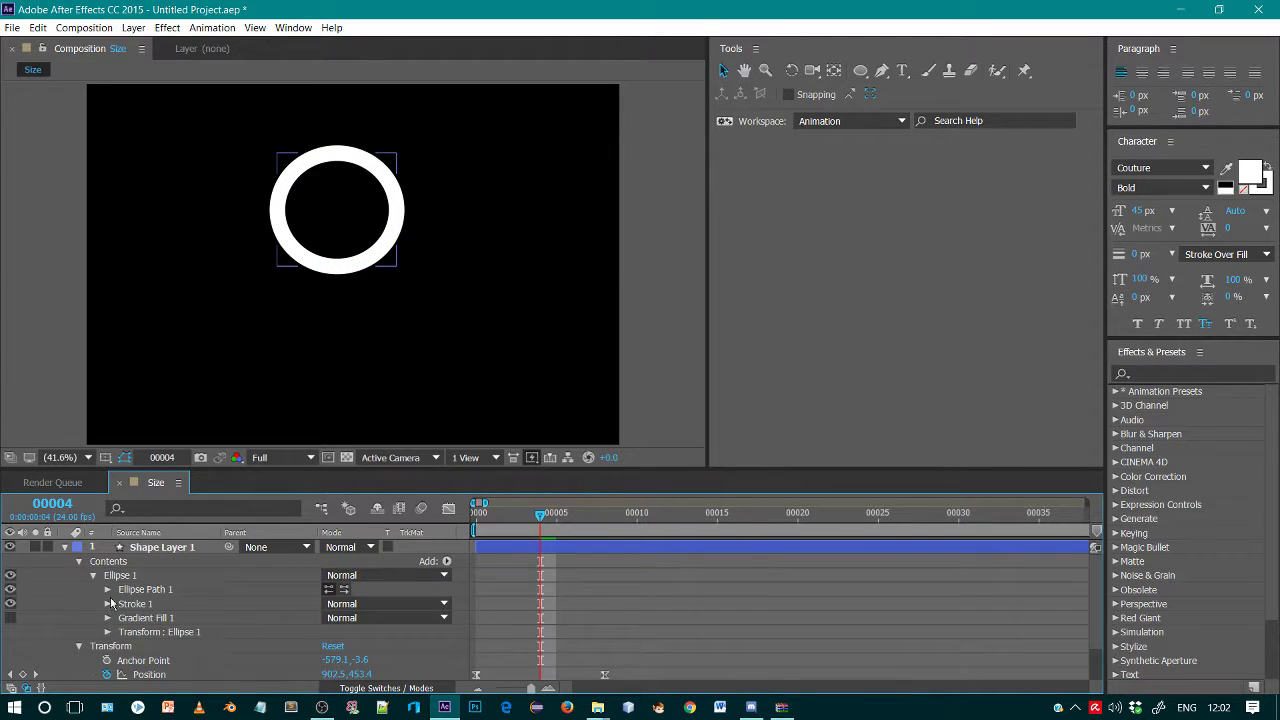
{"action": "left_click", "coordinate": [107, 604]}
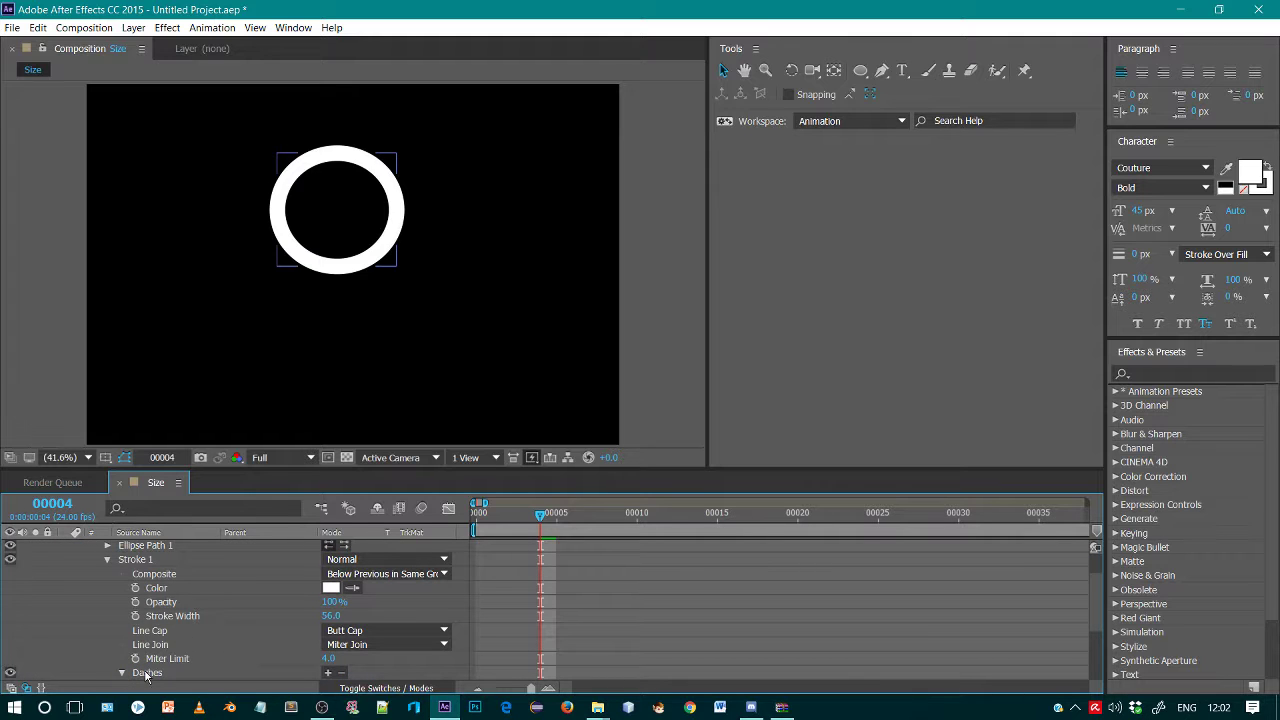
{"action": "scroll", "coordinate": [1100, 610], "scroll_direction": "down", "scroll_amount": 3}
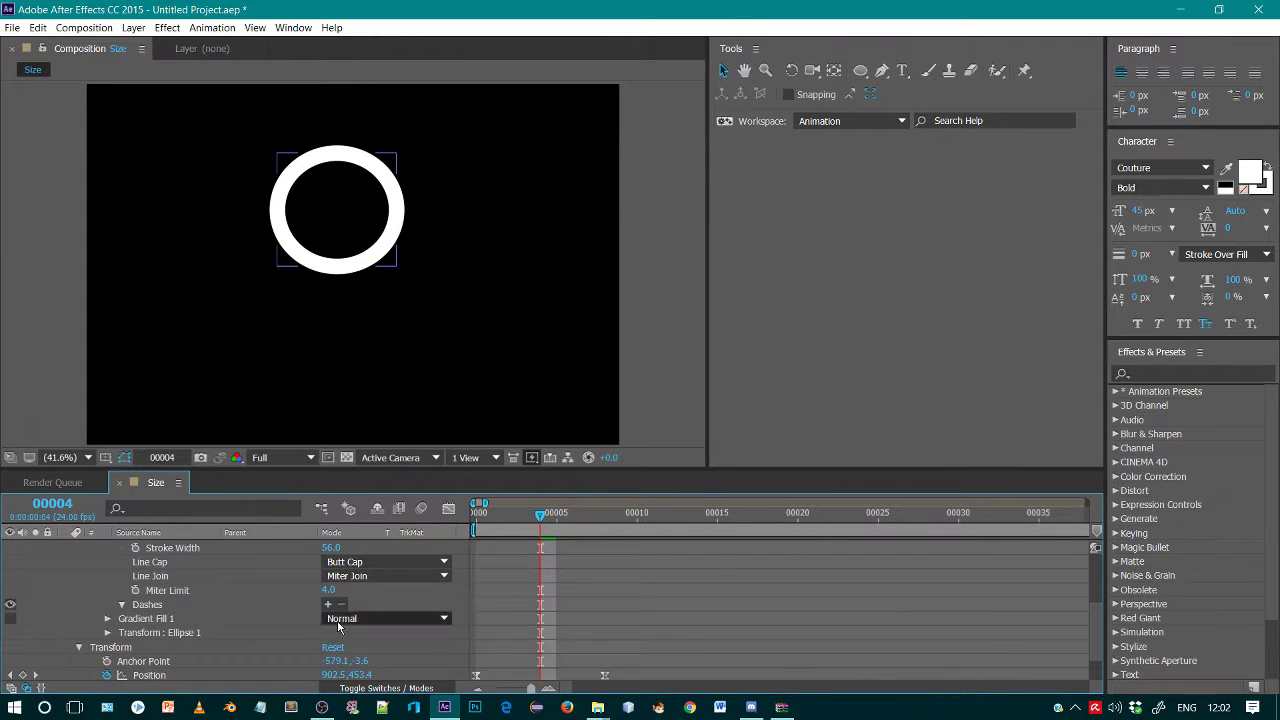
{"action": "left_click", "coordinate": [327, 605]}
{"action": "mouse_move", "coordinate": [336, 624]}
{"action": "left_mouse_down"}
{"action": "mouse_move", "coordinate": [390, 620]}
{"action": "mouse_move", "coordinate": [340, 618]}
{"action": "left_mouse_up"}
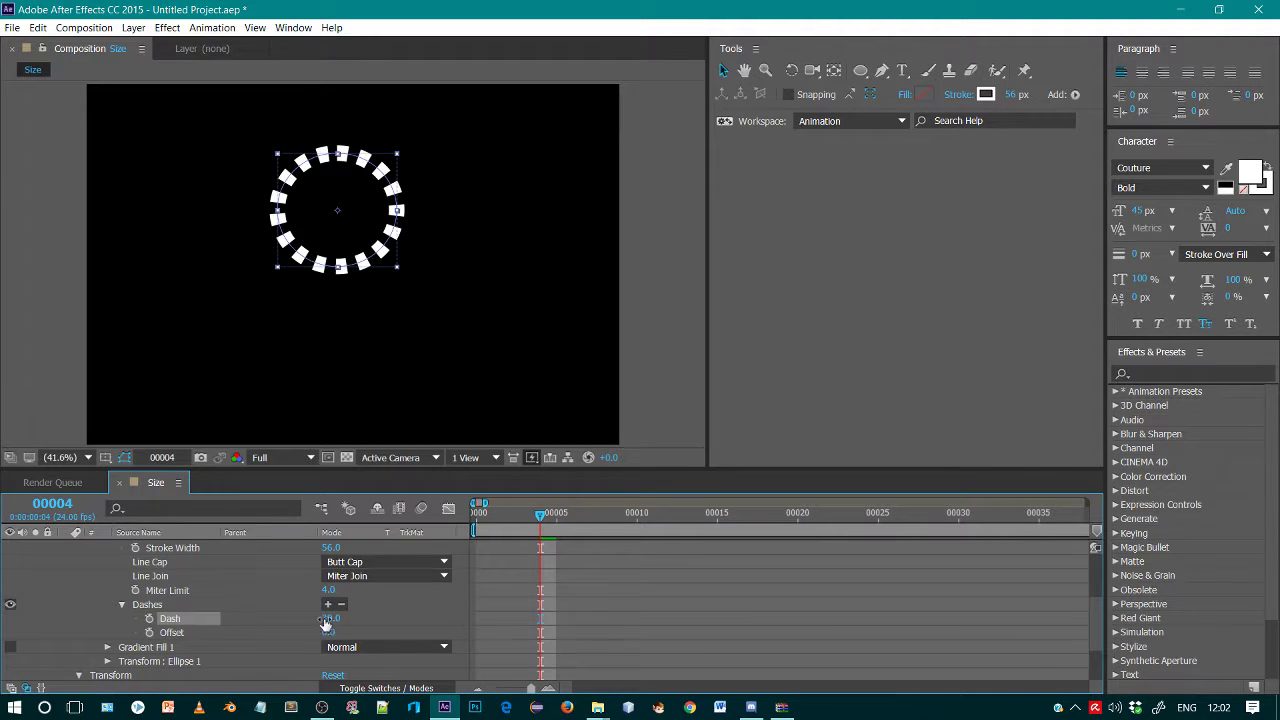
Set the stroke's Dash value to 0 and collapse Shape Layer 1's properties.
{"action": "left_click_drag", "start_coordinate": [1097, 627], "coordinate": [1083, 573]}
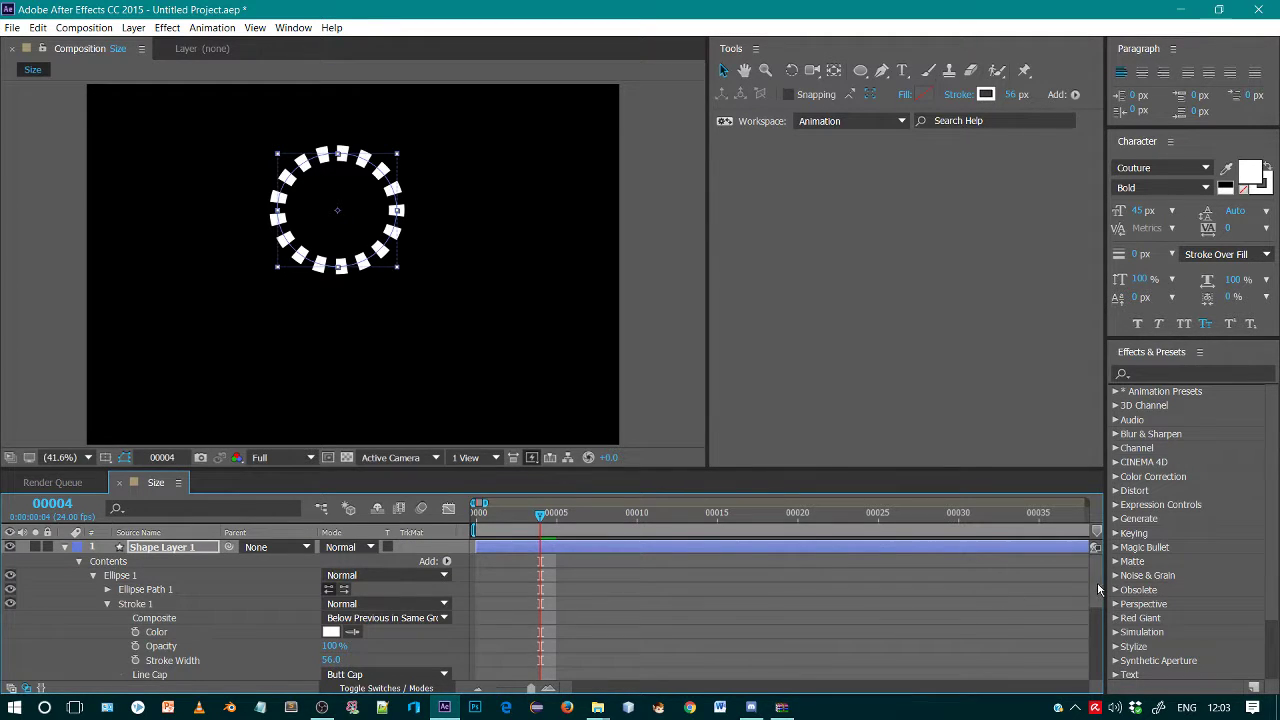
{"action": "left_click_drag", "start_coordinate": [1097, 589], "coordinate": [1090, 660]}
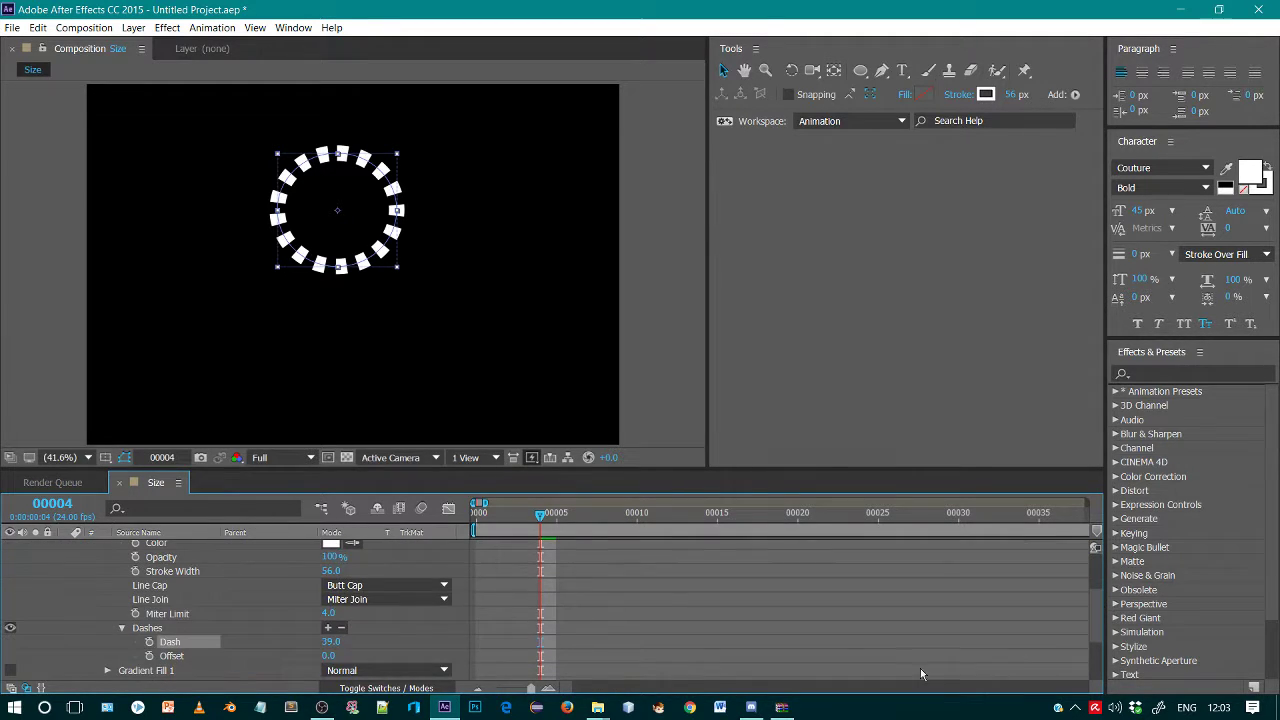
{"action": "left_click", "coordinate": [326, 642]}
{"action": "type", "text": "0"}
{"action": "key", "text": "Return"}
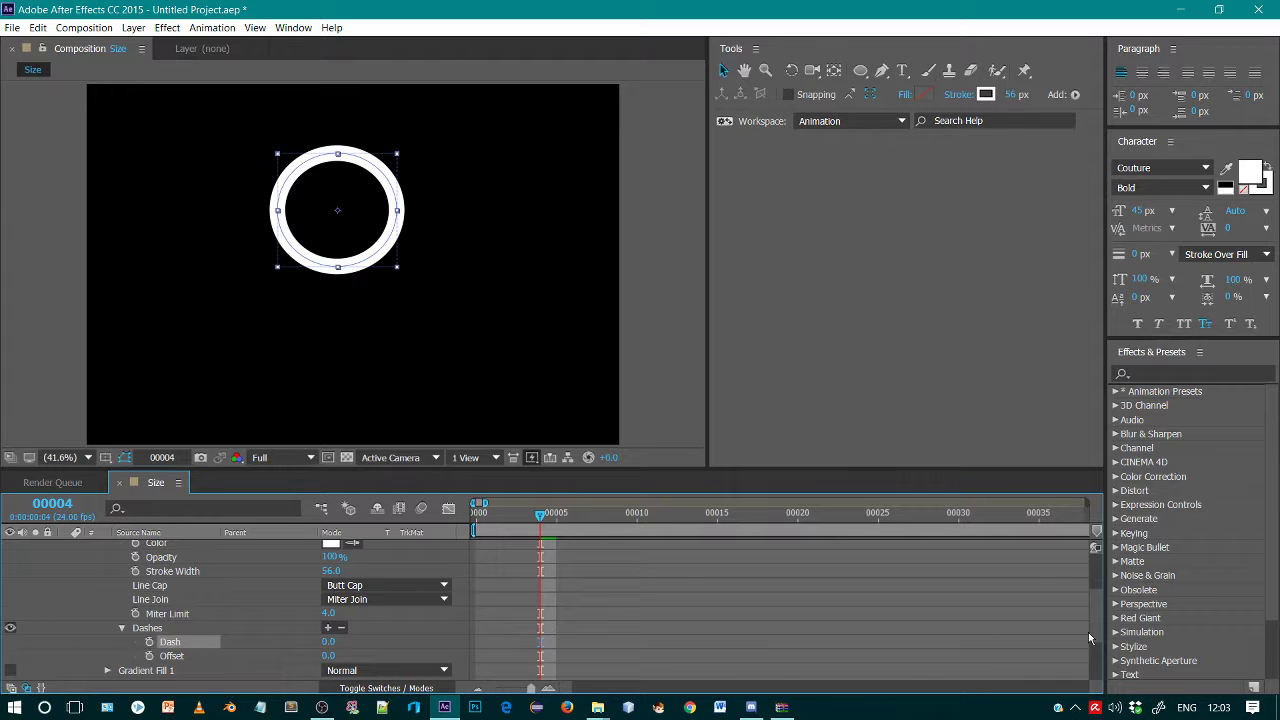
{"action": "left_click_drag", "start_coordinate": [1090, 637], "coordinate": [1089, 498]}
{"action": "left_click", "coordinate": [67, 557]}
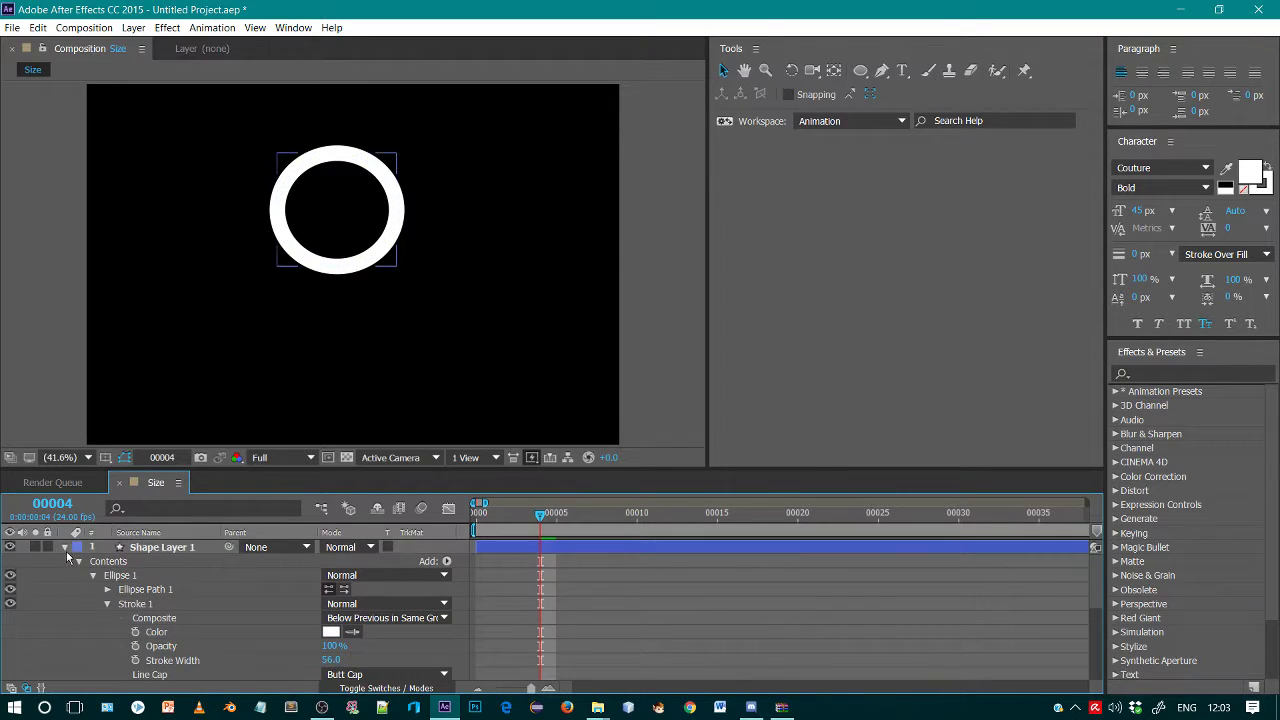
{"action": "left_click", "coordinate": [65, 548]}
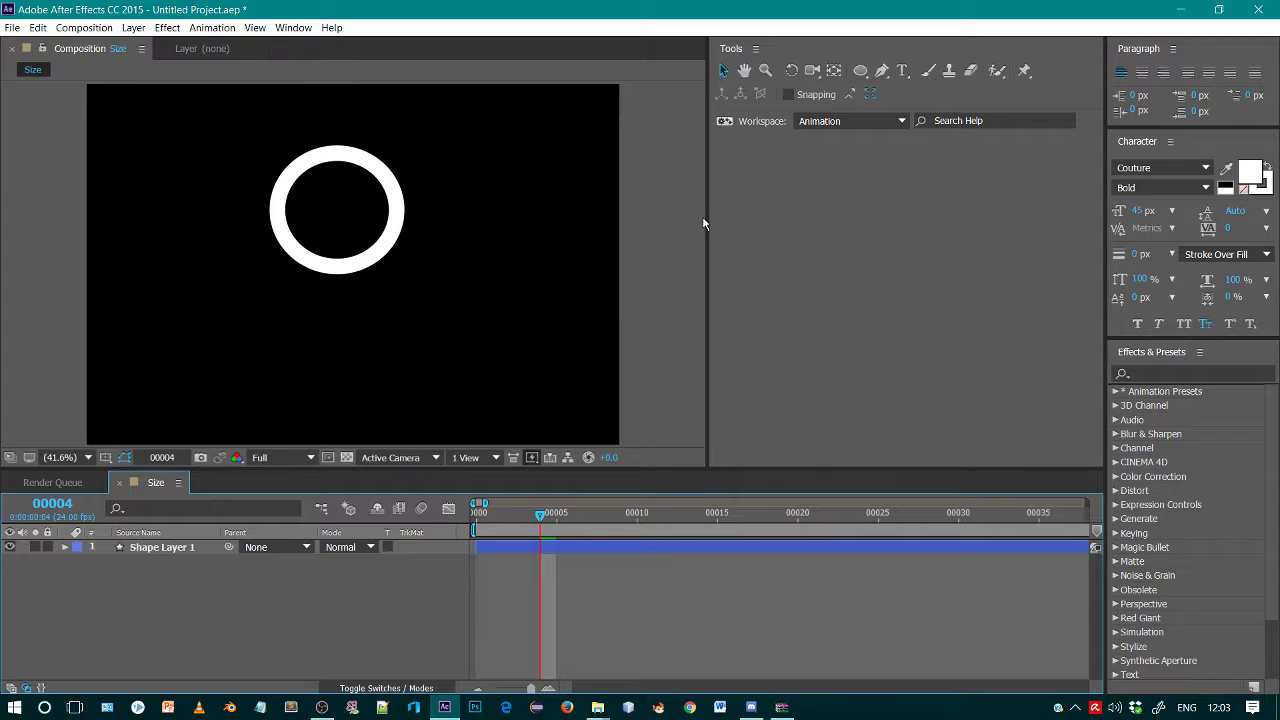
Give the circle on Shape Layer 1 a solid blue fill.
{"action": "left_click", "coordinate": [191, 547]}
{"action": "left_click", "coordinate": [922, 94]}
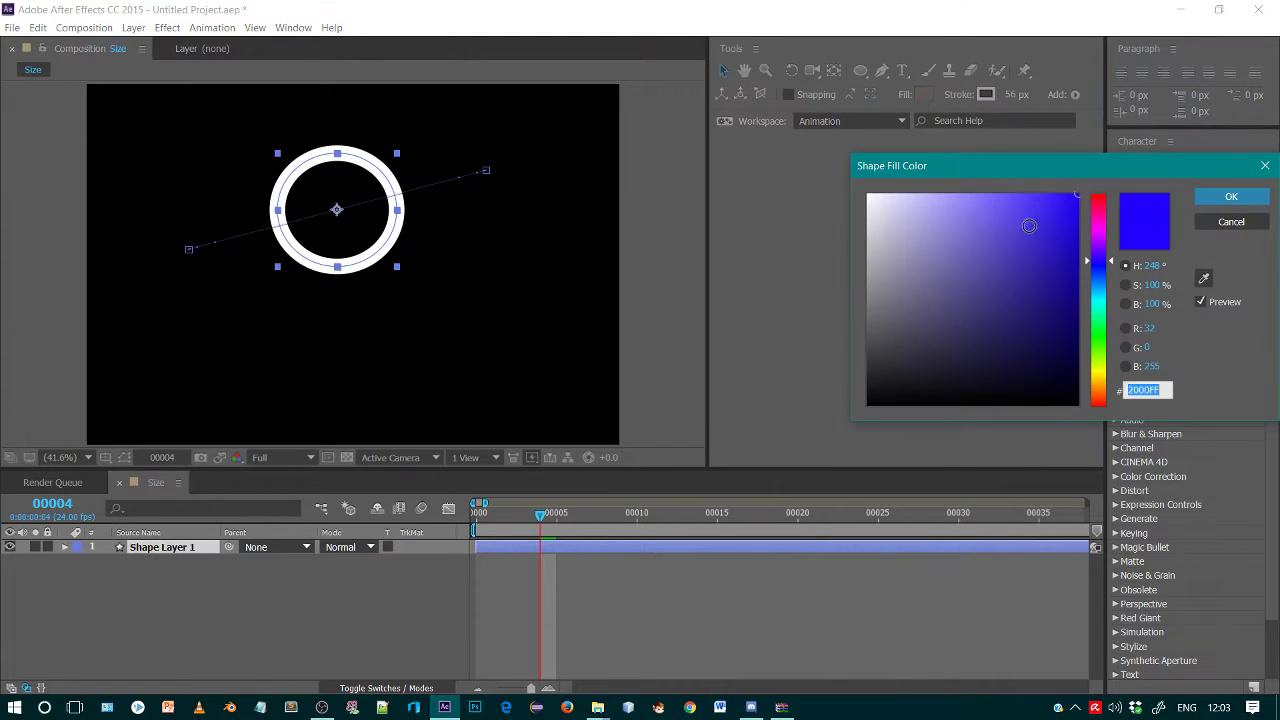
{"action": "left_click", "coordinate": [1064, 216]}
{"action": "left_click", "coordinate": [1231, 196]}
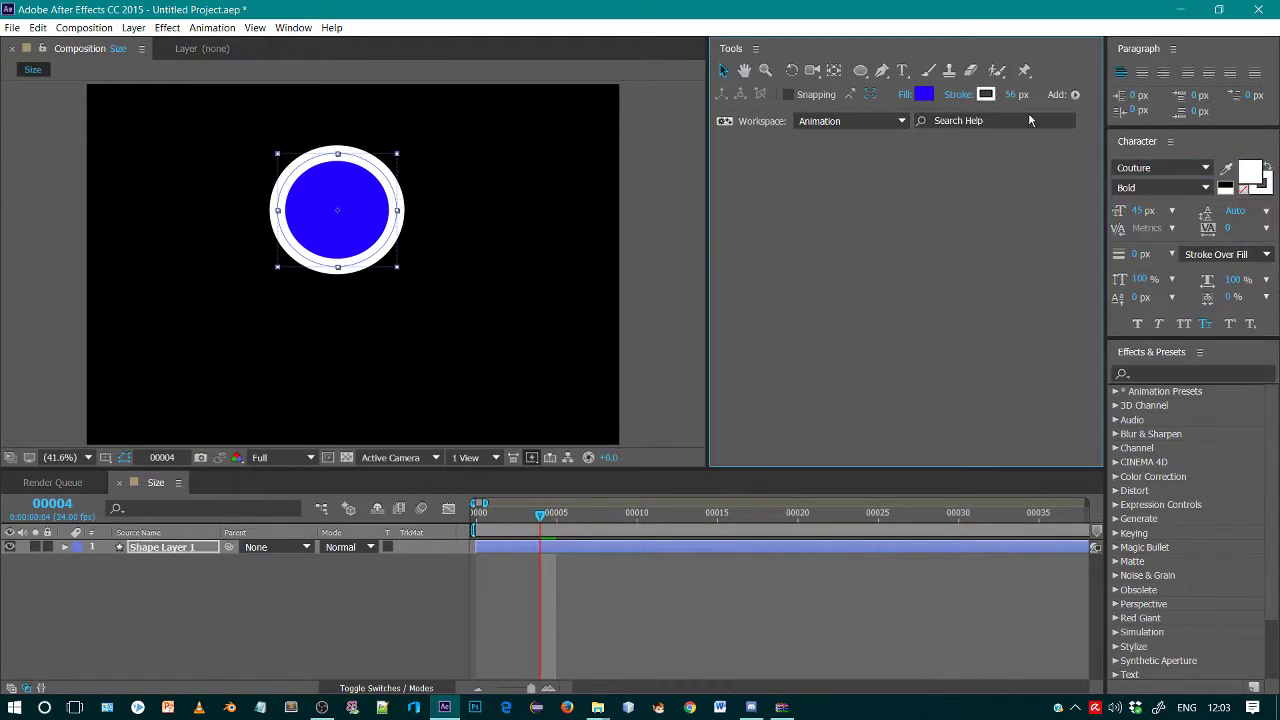
Reduce the circle's stroke width to 0 px and set its stroke type to None.
{"action": "mouse_move", "coordinate": [1012, 95]}
{"action": "left_mouse_down"}
{"action": "mouse_move", "coordinate": [960, 96]}
{"action": "mouse_move", "coordinate": [1015, 112]}
{"action": "left_mouse_up"}
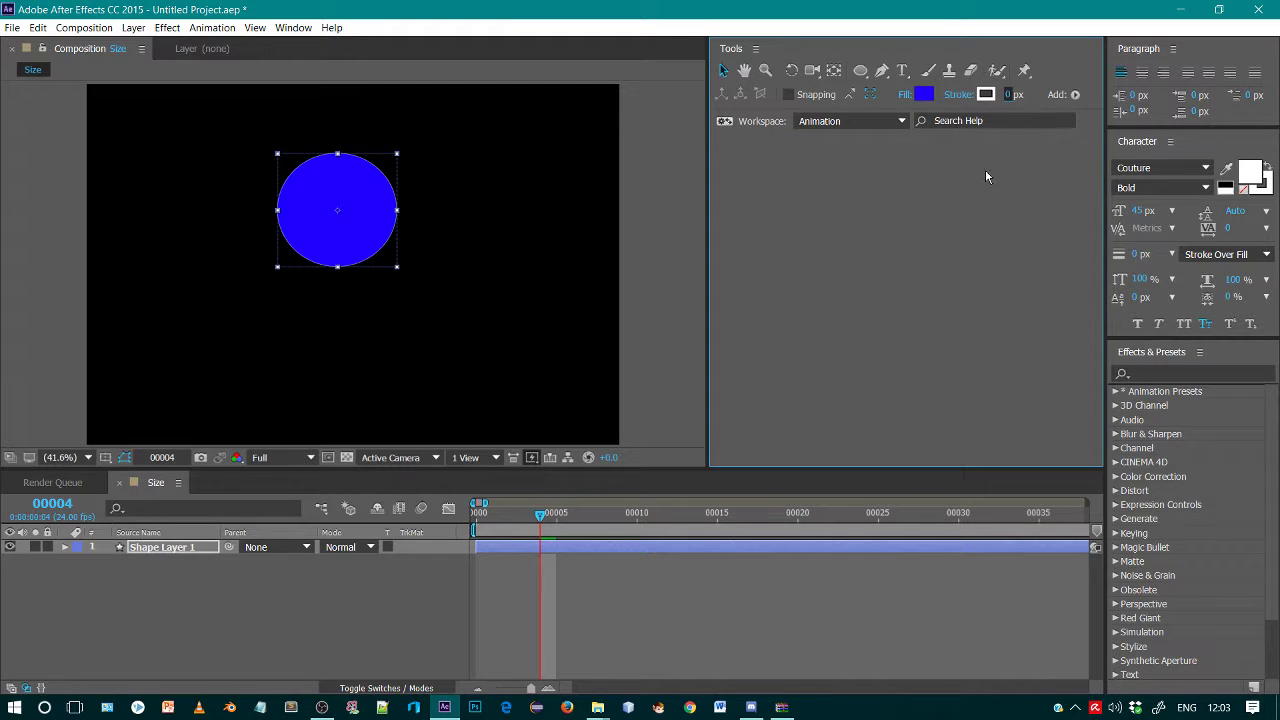
{"action": "left_click", "coordinate": [986, 94], "text": "alt"}
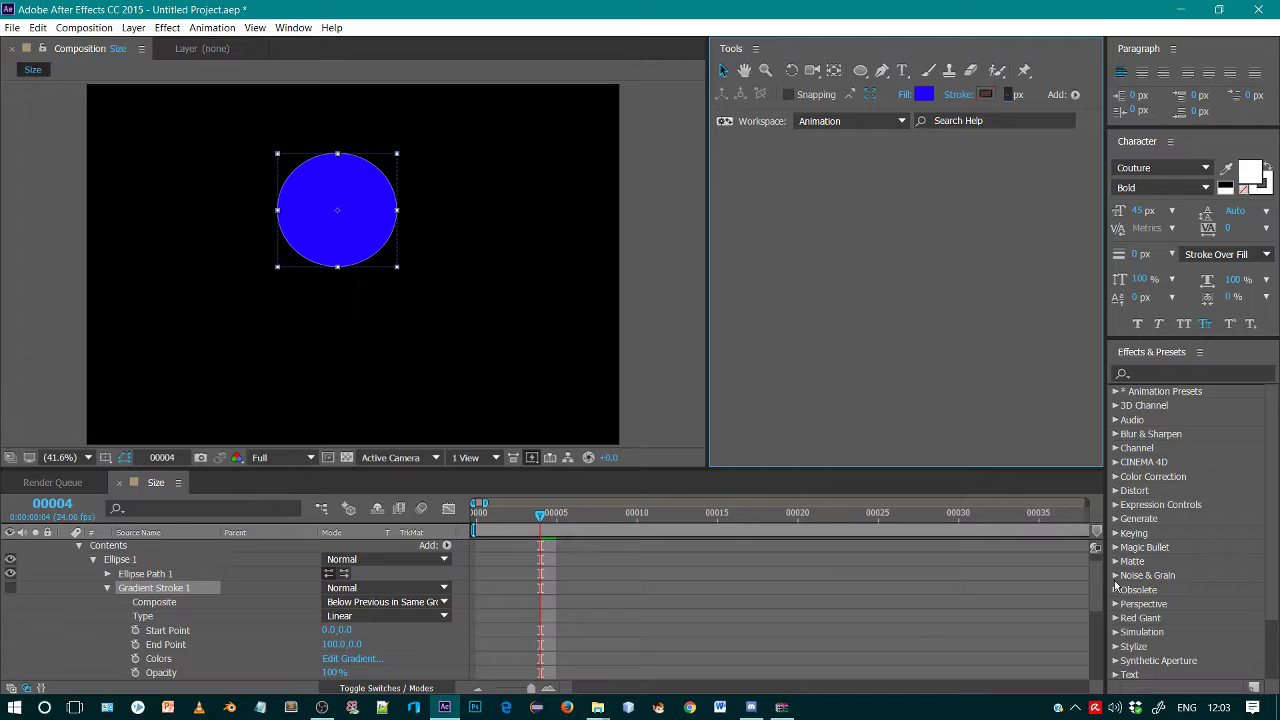
{"action": "scroll", "coordinate": [1093, 578], "scroll_direction": "up", "scroll_amount": 1}
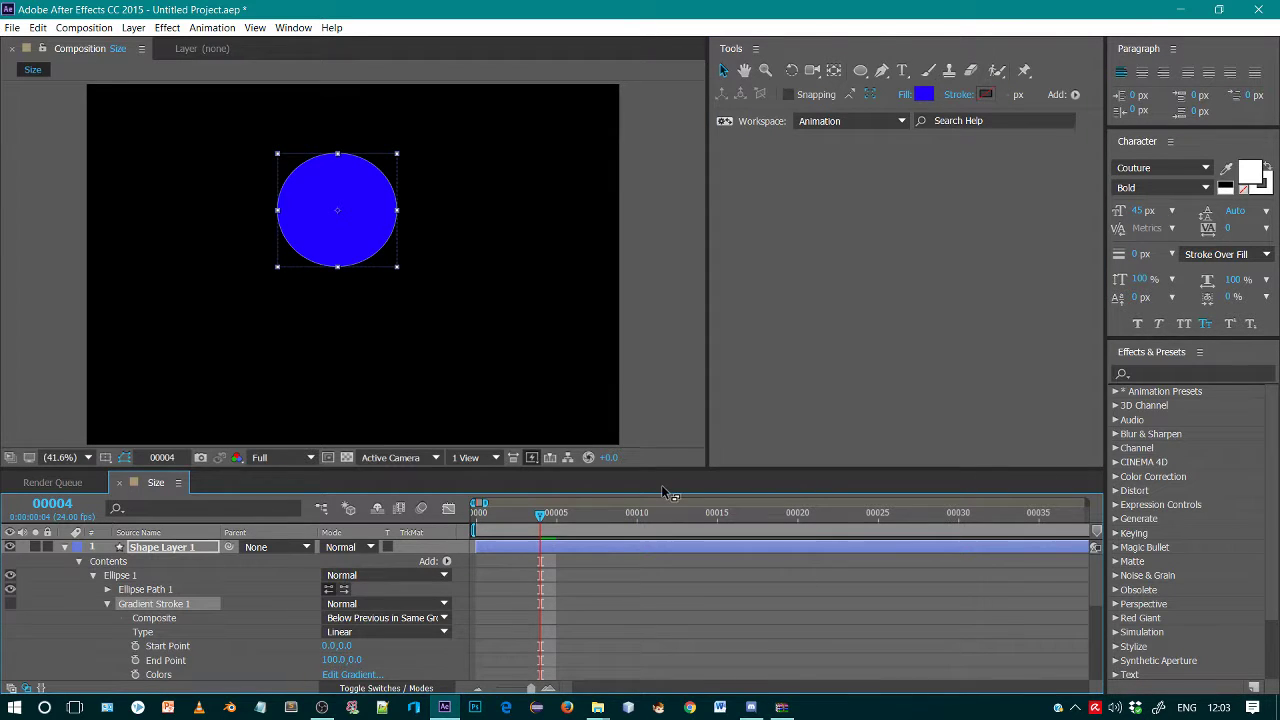
Delete both Position keyframes of Shape Layer 1 and move the circle to about 1025, 686.5 at frame 0.
{"action": "left_click", "coordinate": [198, 547]}
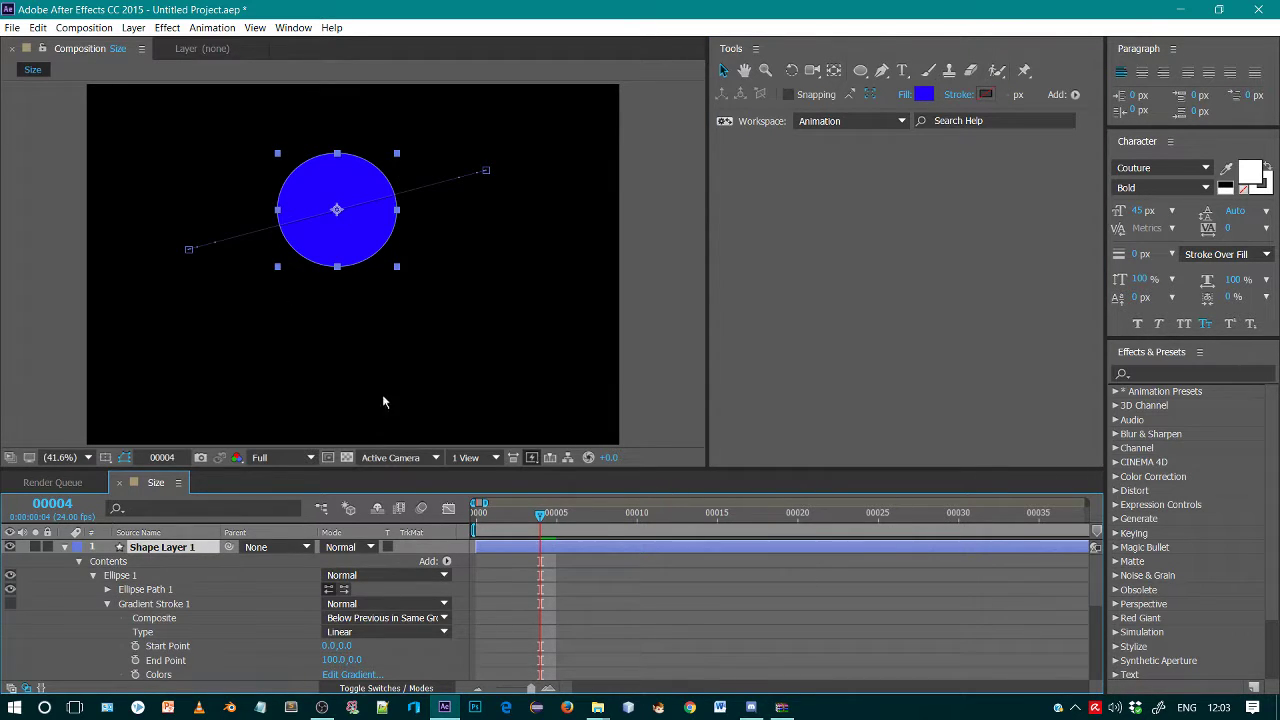
{"action": "key", "text": "p"}
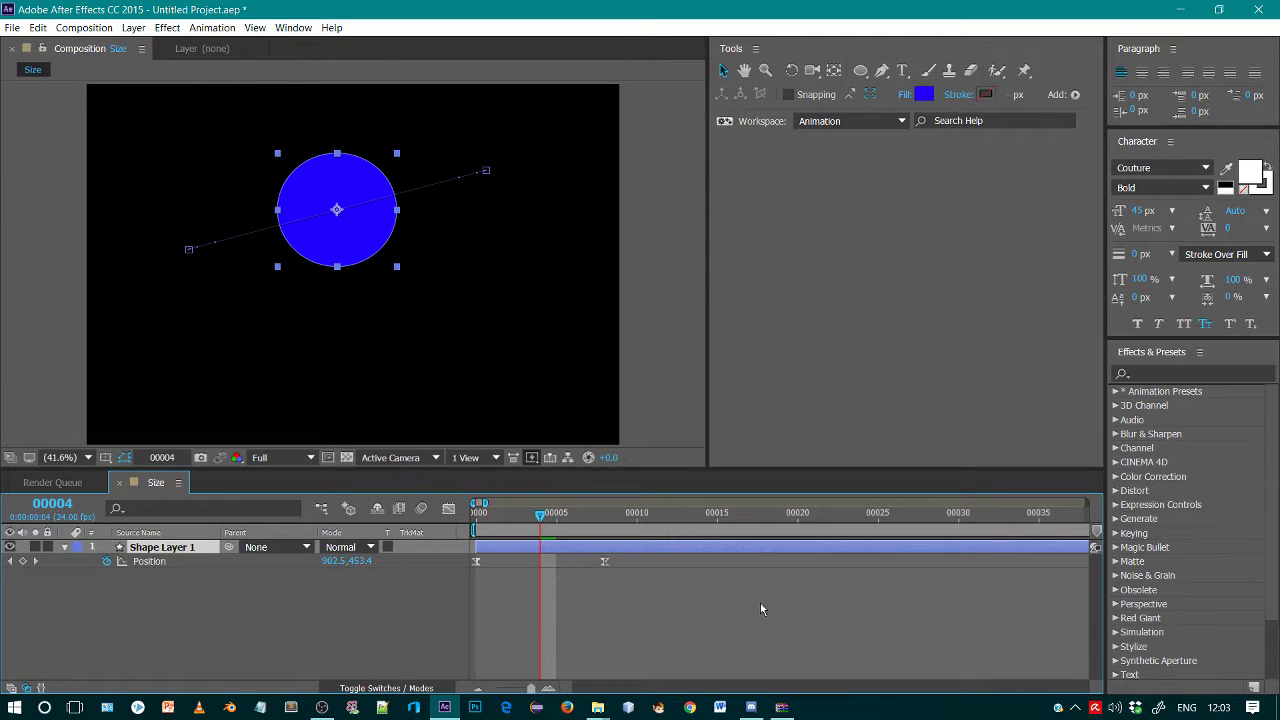
{"action": "left_click_drag", "start_coordinate": [760, 609], "coordinate": [457, 552]}
{"action": "key", "text": "Delete"}
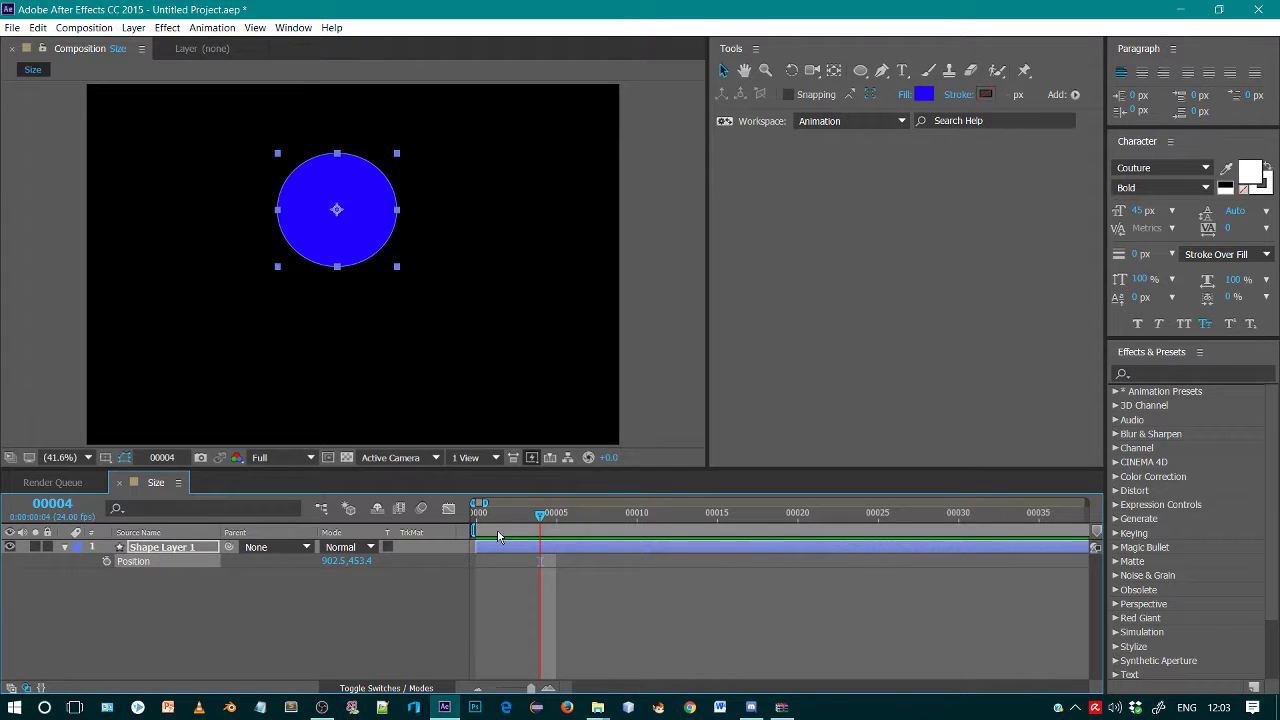
{"action": "key", "text": "Home"}
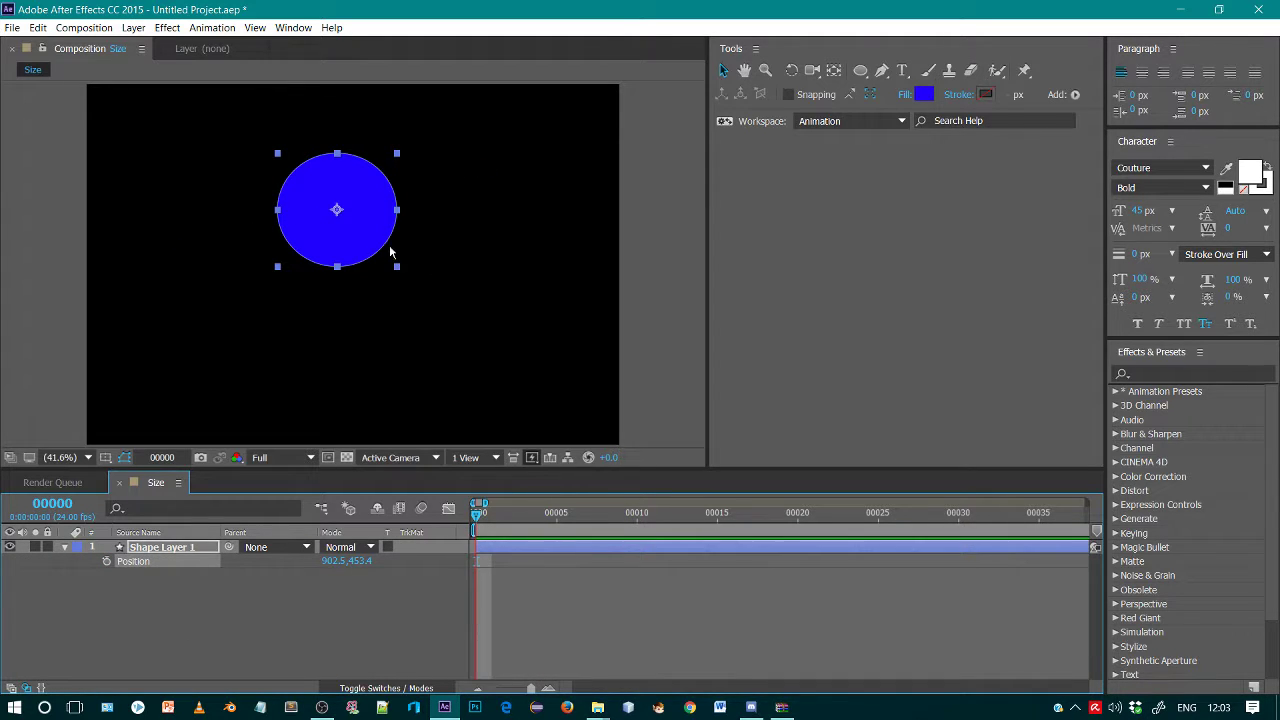
{"action": "left_click_drag", "start_coordinate": [390, 253], "coordinate": [395, 297]}
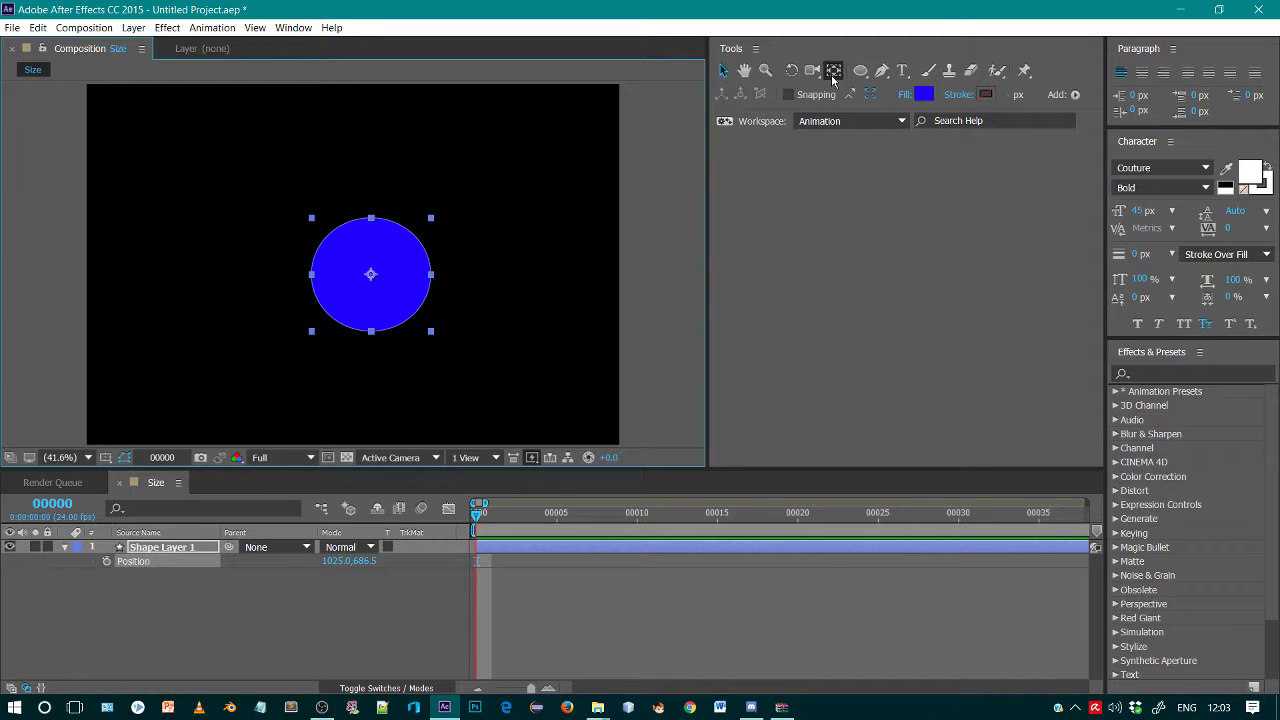
Try the Pan Behind tool on the circle's anchor point with snapping on and off, and reposition the circle at about 979.3, 614.4.
{"action": "left_click", "coordinate": [833, 70]}
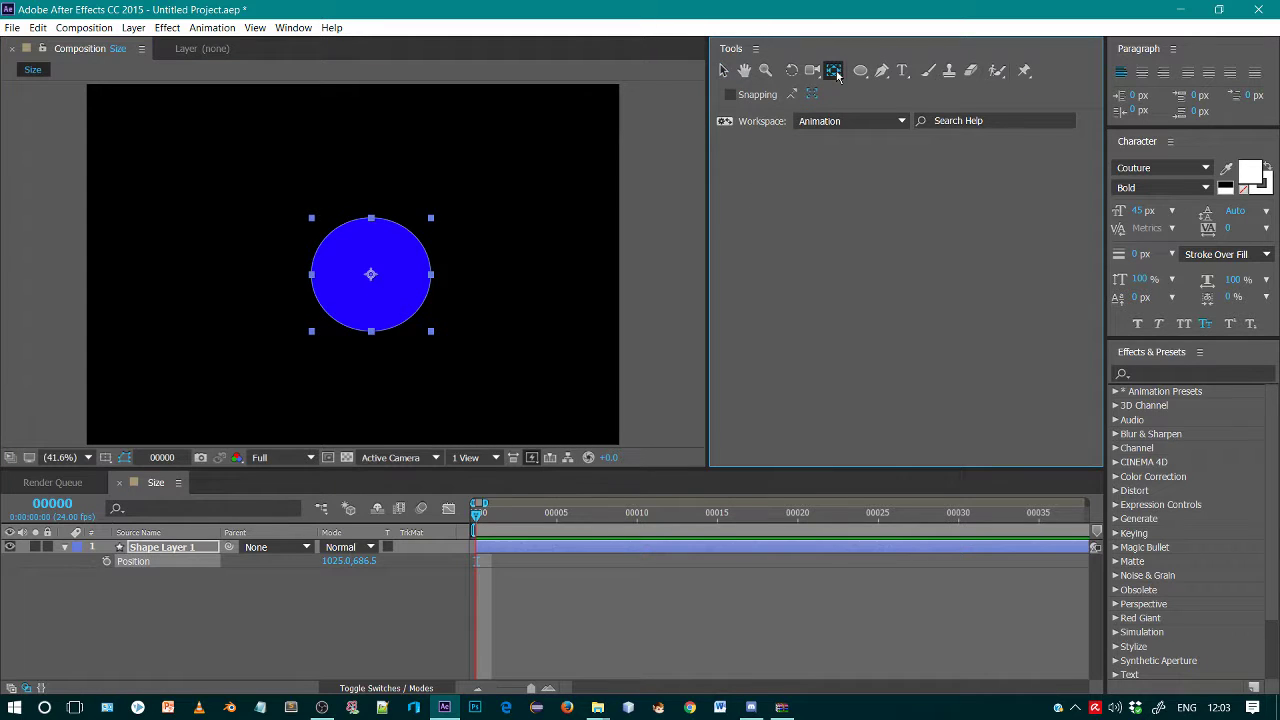
{"action": "left_click", "coordinate": [722, 68]}
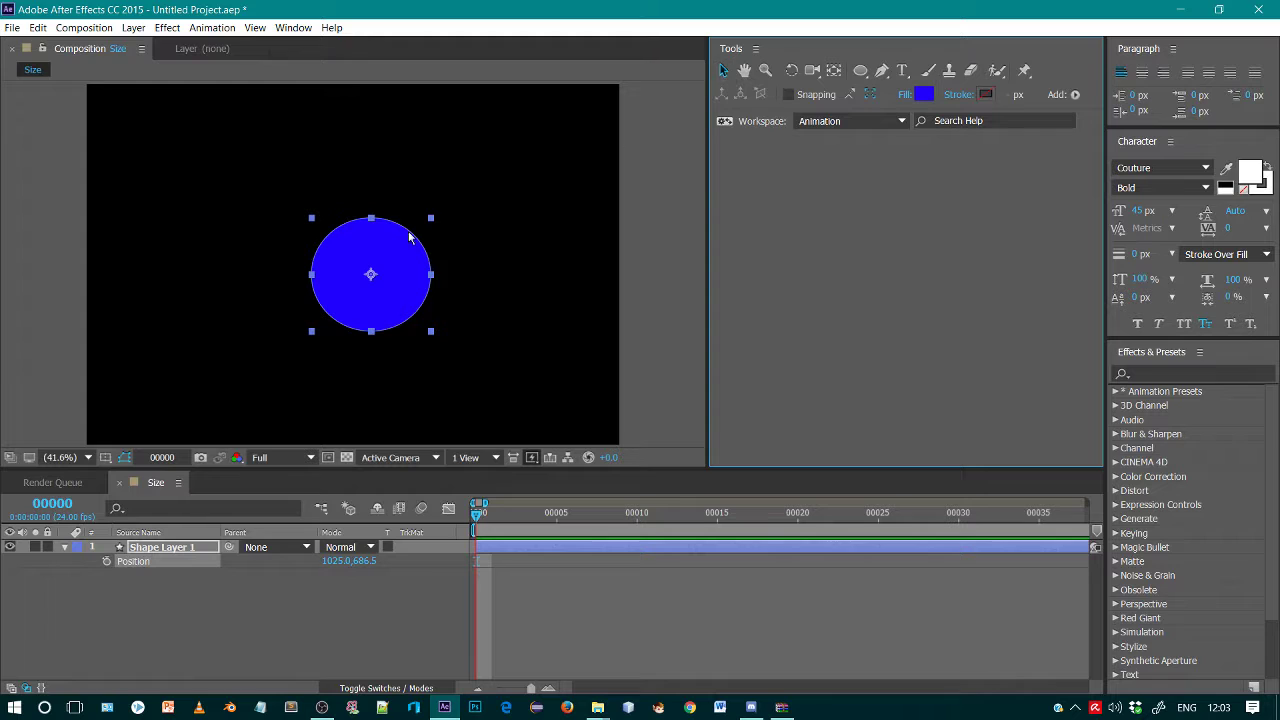
{"action": "left_click", "coordinate": [837, 74]}
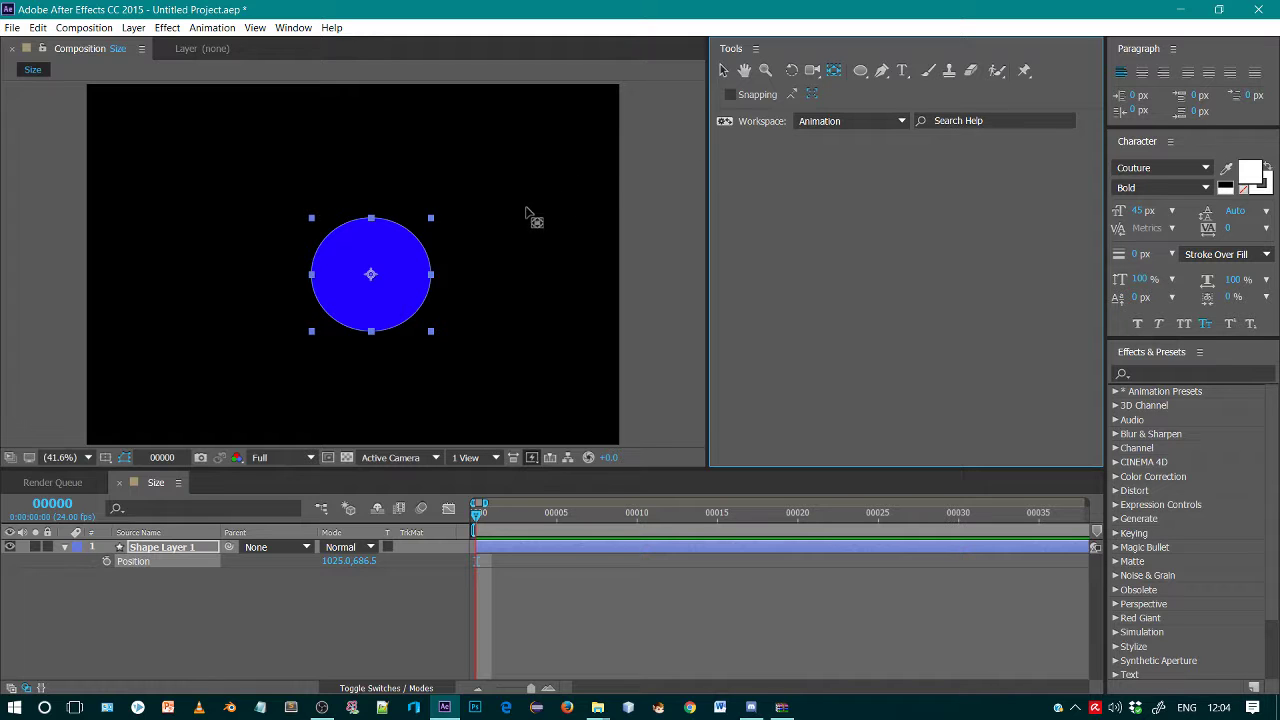
{"action": "mouse_move", "coordinate": [370, 275]}
{"action": "left_mouse_down"}
{"action": "mouse_move", "coordinate": [393, 279]}
{"action": "mouse_move", "coordinate": [365, 262]}
{"action": "mouse_move", "coordinate": [423, 280]}
{"action": "mouse_move", "coordinate": [371, 257]}
{"action": "mouse_move", "coordinate": [372, 288]}
{"action": "mouse_move", "coordinate": [314, 274]}
{"action": "mouse_move", "coordinate": [316, 298]}
{"action": "mouse_move", "coordinate": [337, 297]}
{"action": "mouse_move", "coordinate": [360, 337]}
{"action": "mouse_move", "coordinate": [371, 274]}
{"action": "mouse_move", "coordinate": [378, 285]}
{"action": "left_mouse_up"}
{"action": "left_click", "coordinate": [730, 94]}
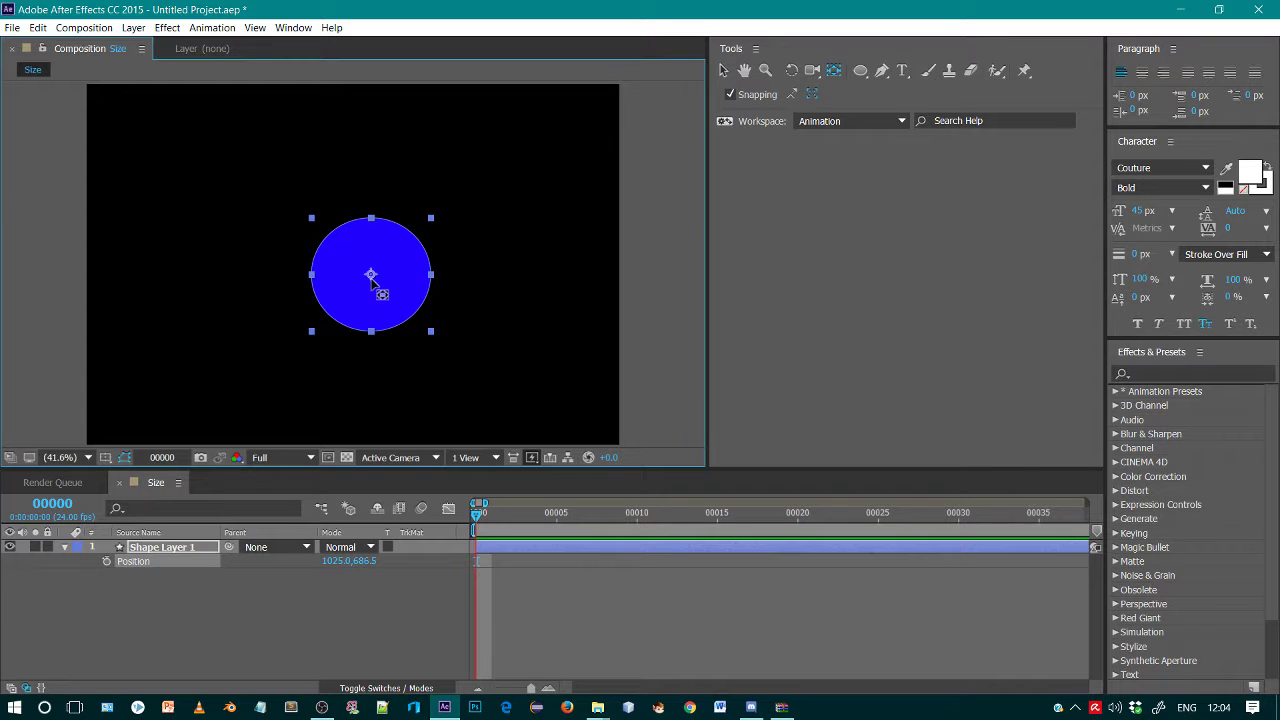
{"action": "left_click", "coordinate": [734, 94]}
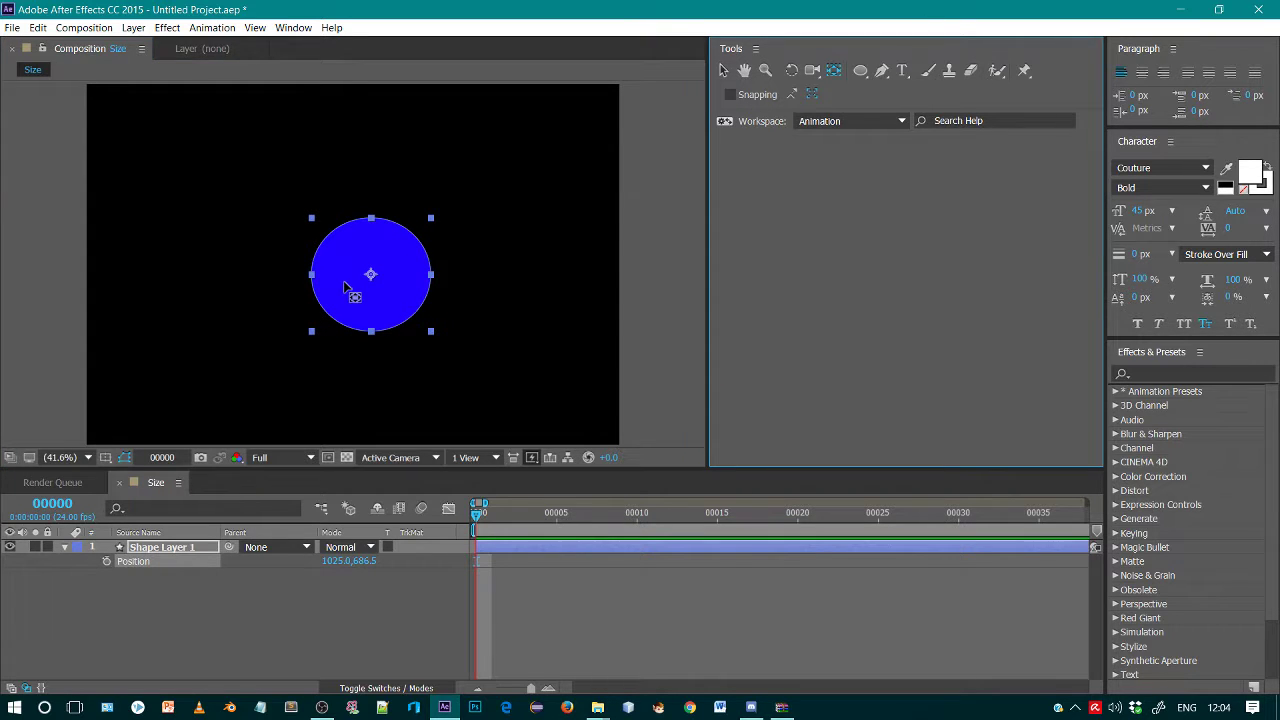
{"action": "left_click_drag", "start_coordinate": [412, 293], "coordinate": [399, 273]}
Add a Scale keyframe on Shape Layer 1 at frame 0 and scale the circle to 203% at frame 6.
{"action": "left_click", "coordinate": [167, 535]}
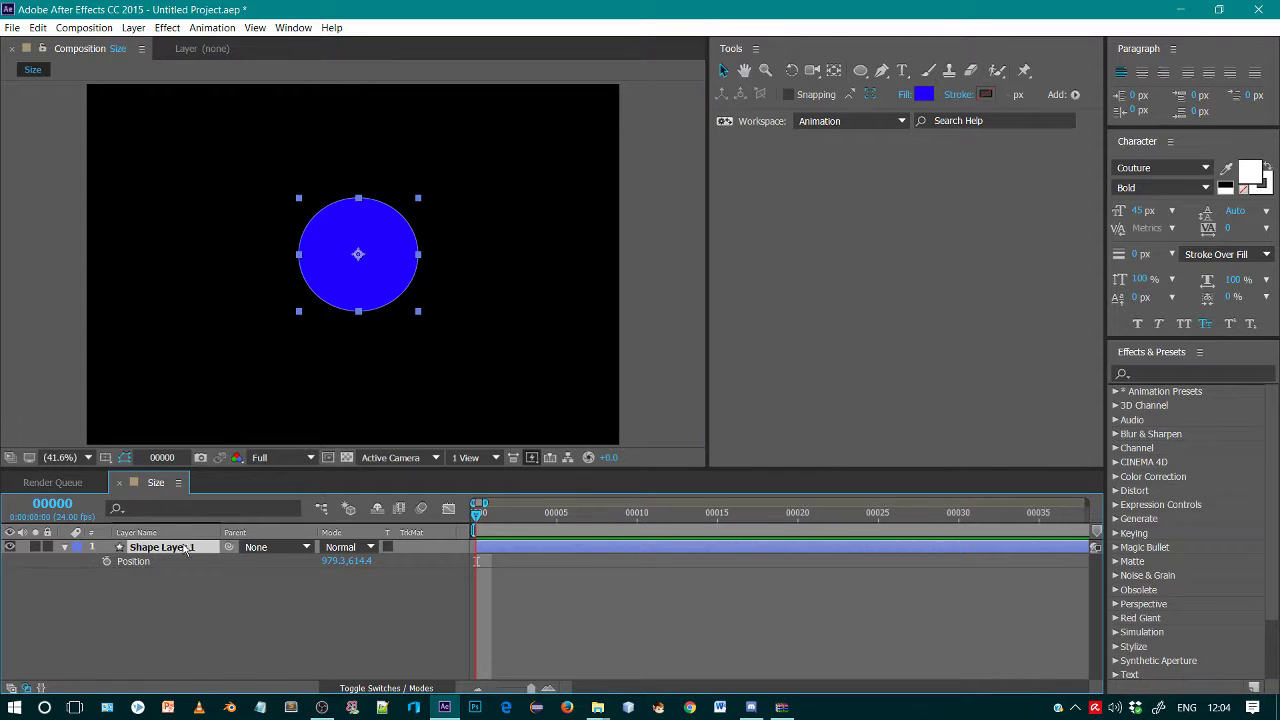
{"action": "key", "text": "s"}
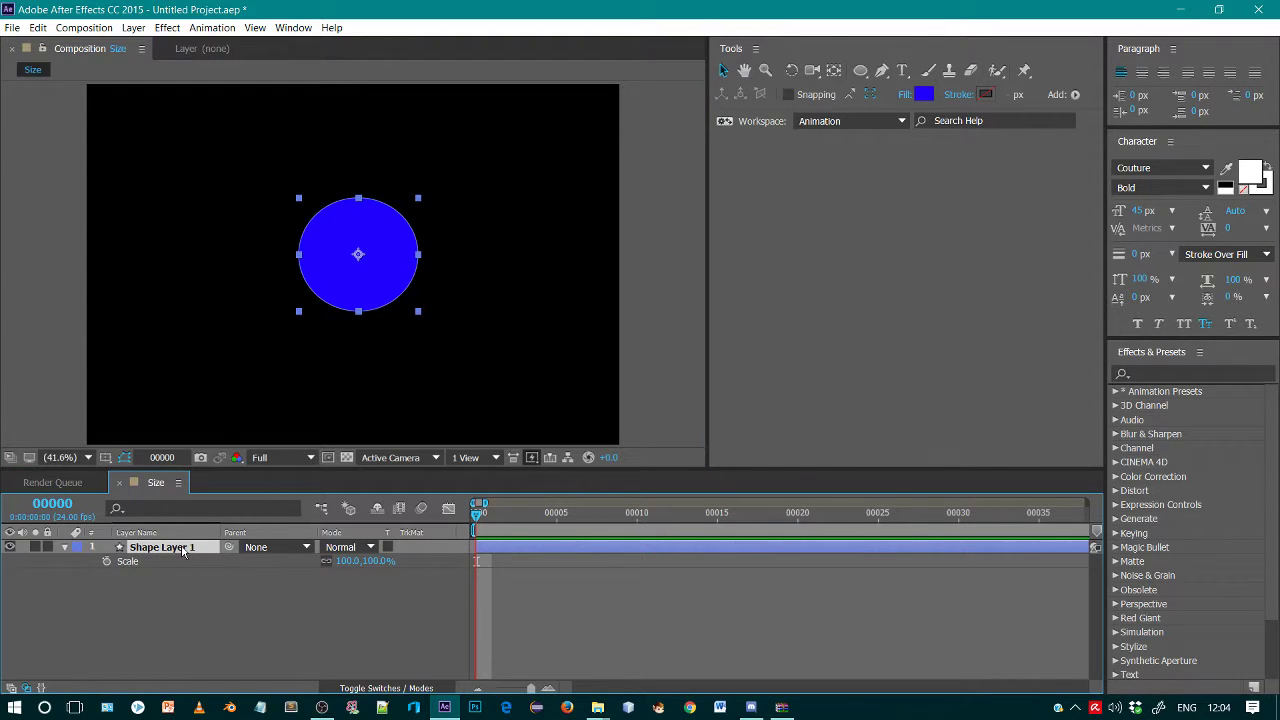
{"action": "left_click", "coordinate": [107, 563]}
{"action": "left_click_drag", "start_coordinate": [500, 515], "coordinate": [571, 533]}
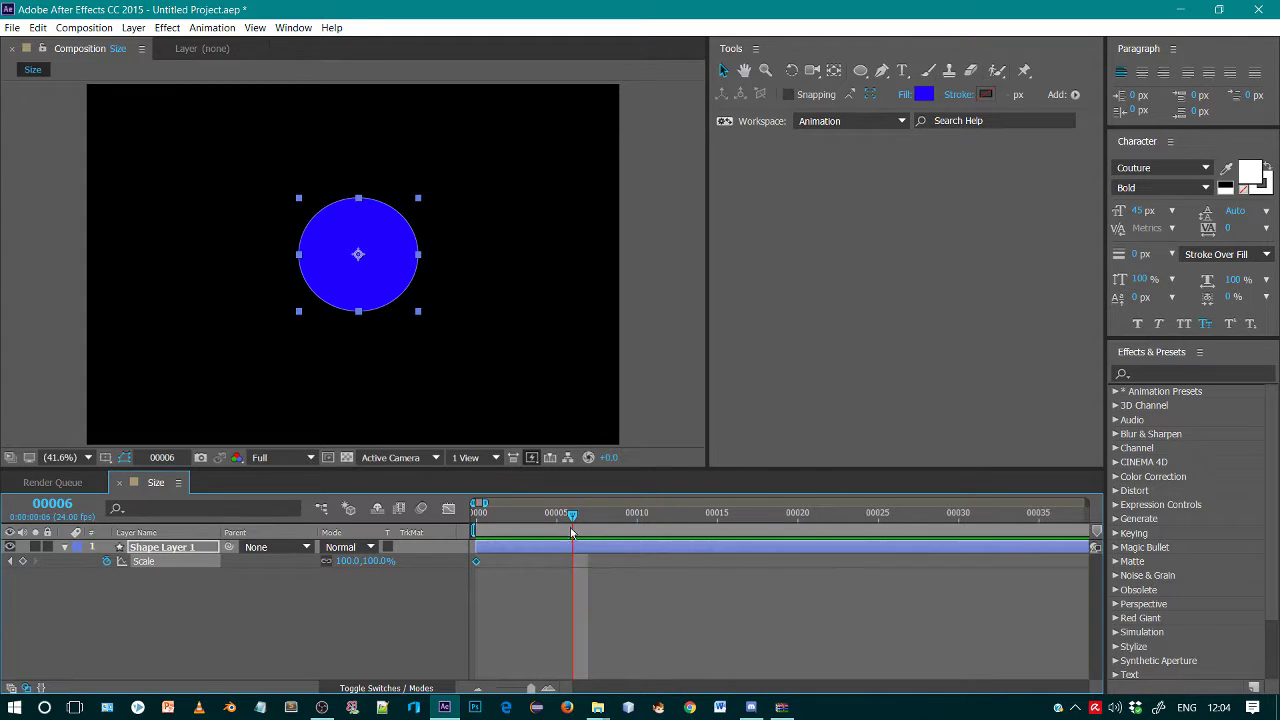
{"action": "left_click_drag", "start_coordinate": [350, 571], "coordinate": [446, 558]}
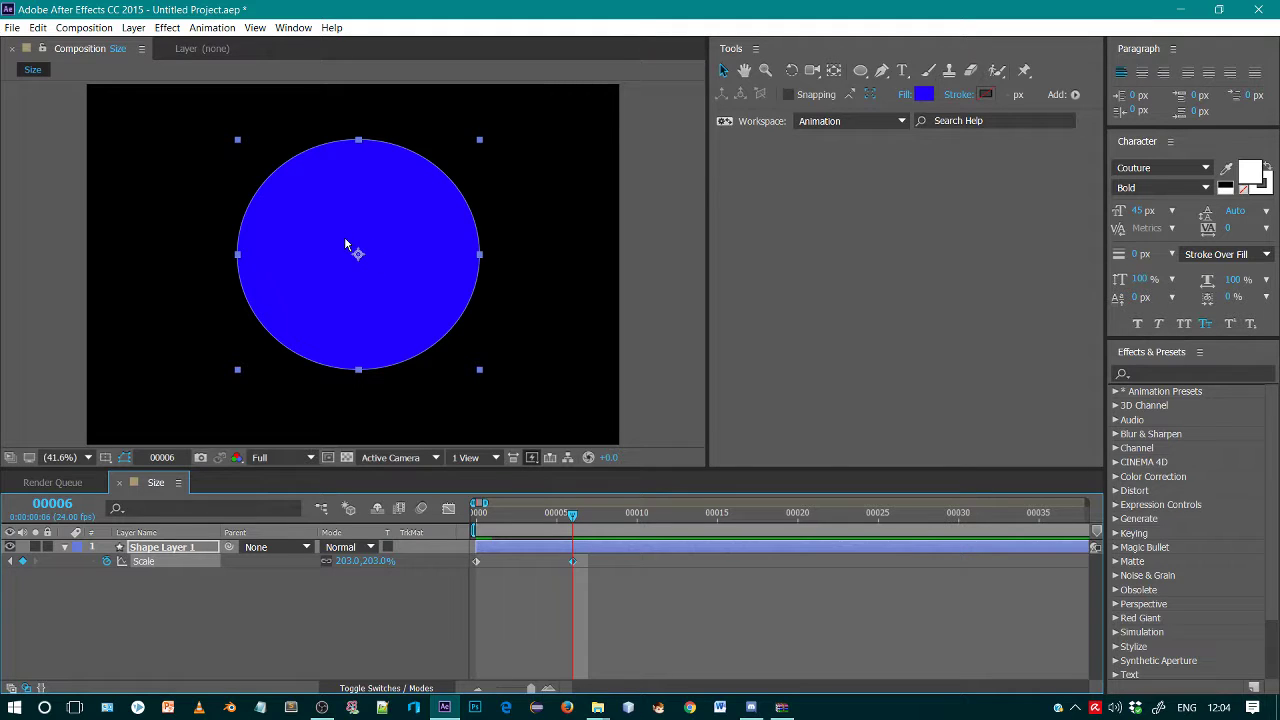
Snap the anchor point to the circle's top edge with the Pan Behind tool and try scaling from there to 235% and 208%.
{"action": "left_click", "coordinate": [833, 70]}
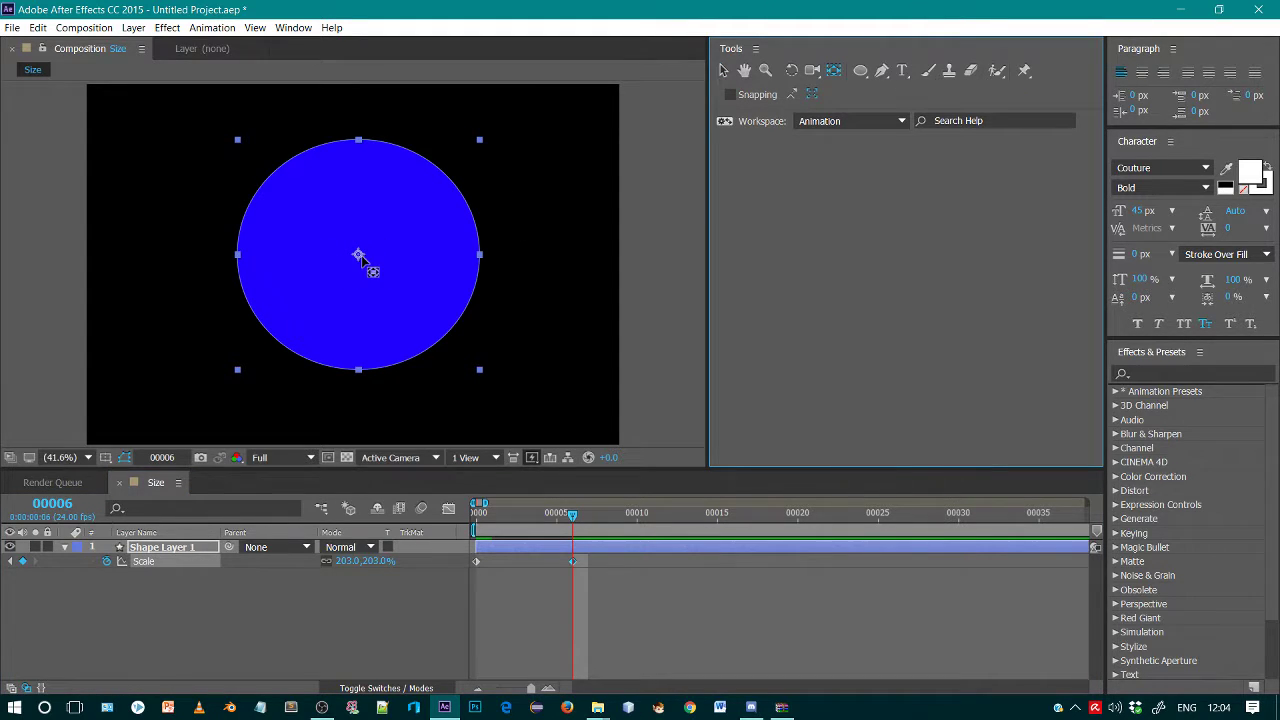
{"action": "left_click_drag", "start_coordinate": [359, 256], "coordinate": [360, 144]}
{"action": "left_click", "coordinate": [730, 94]}
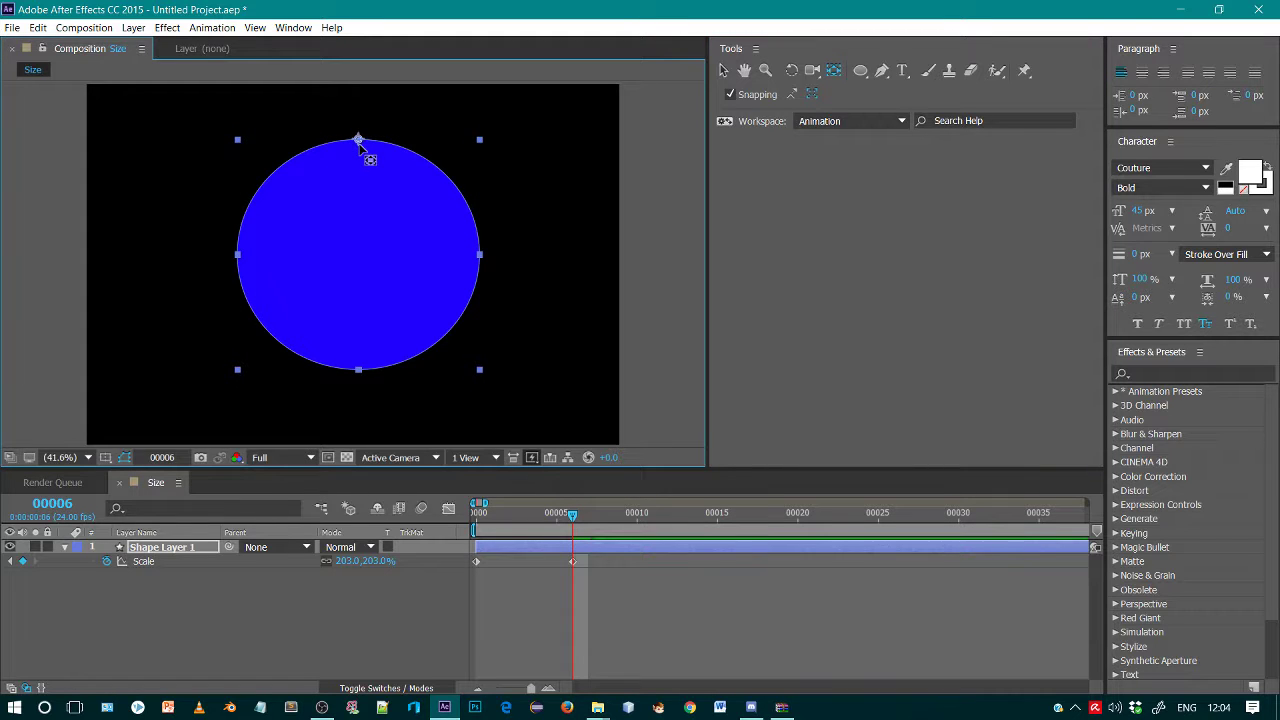
{"action": "left_click", "coordinate": [745, 93]}
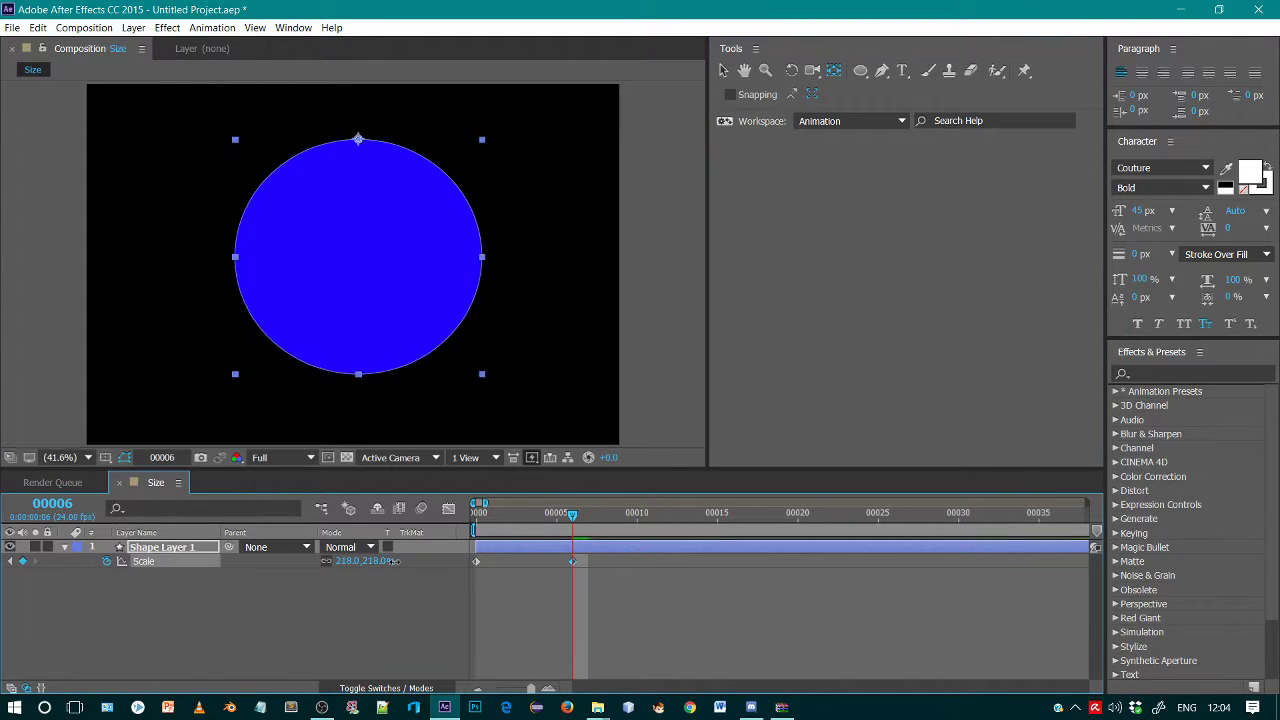
{"action": "left_click_drag", "start_coordinate": [375, 562], "coordinate": [425, 549]}
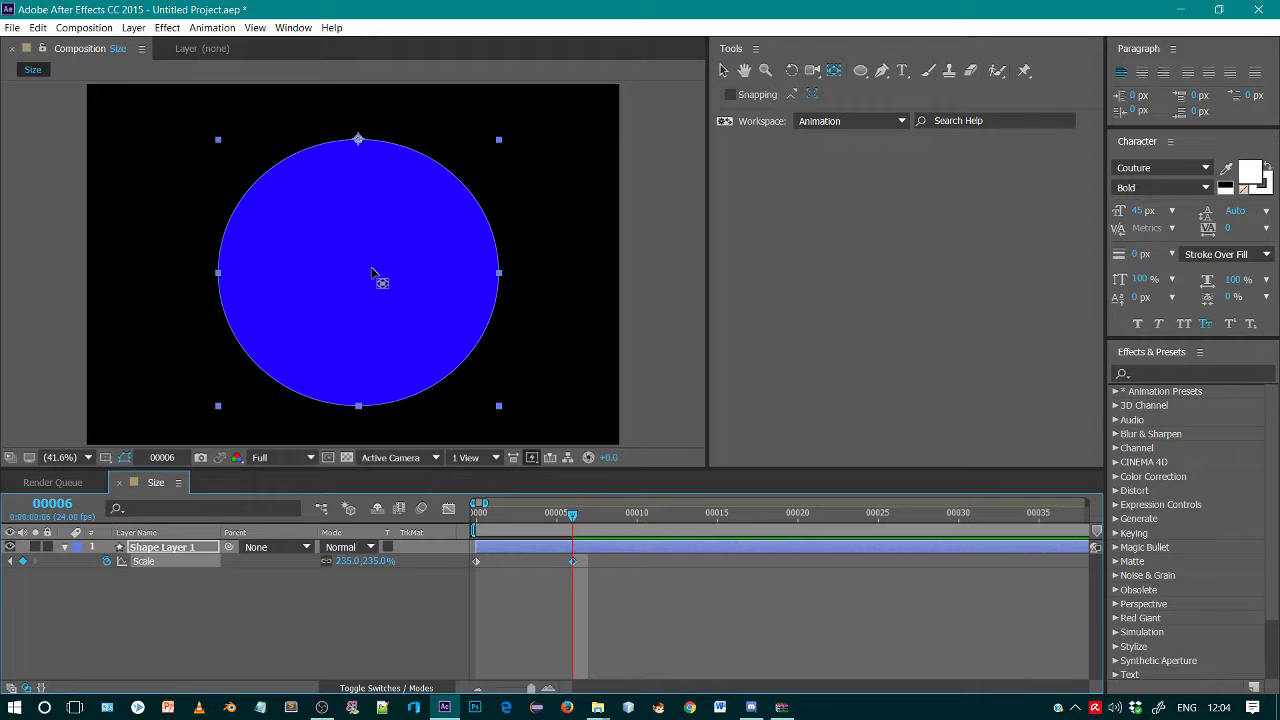
{"action": "left_click_drag", "start_coordinate": [372, 561], "coordinate": [309, 541]}
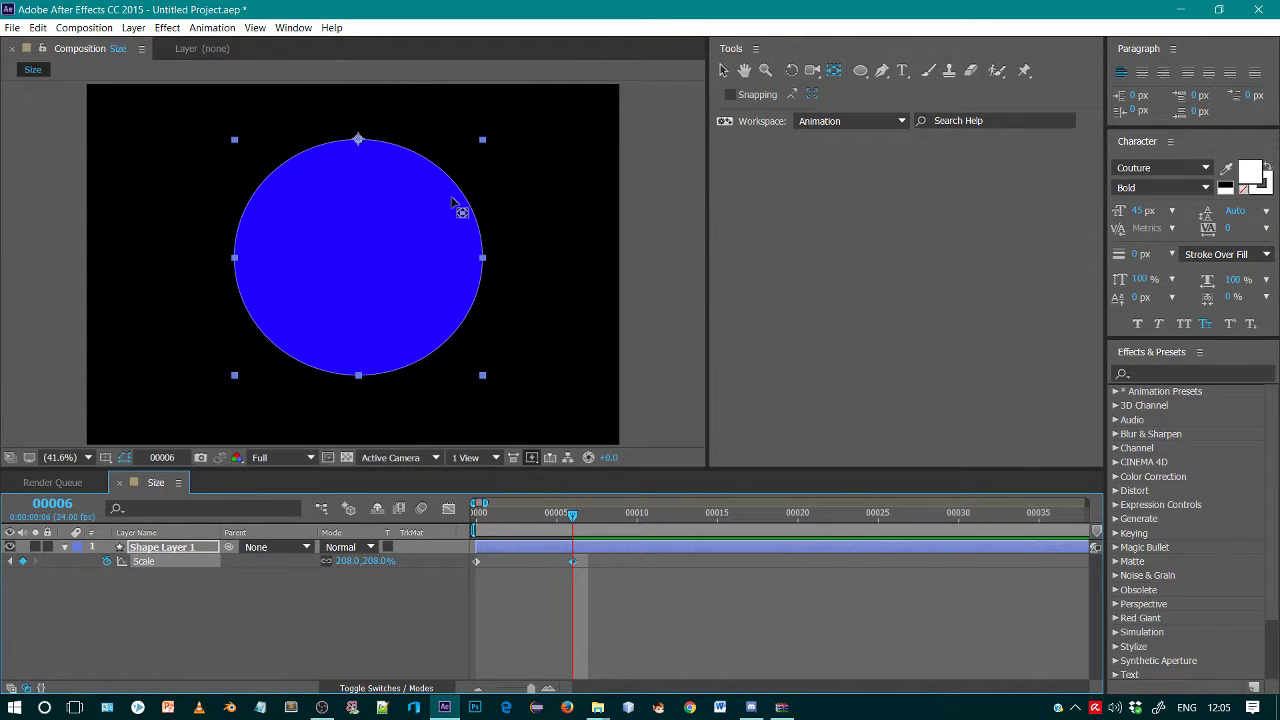
Snap the anchor point back to the circle's centre and set the Scale at frame 6 to 340%.
{"action": "left_click_drag", "start_coordinate": [358, 139], "coordinate": [357, 259]}
{"action": "left_click", "coordinate": [730, 94]}
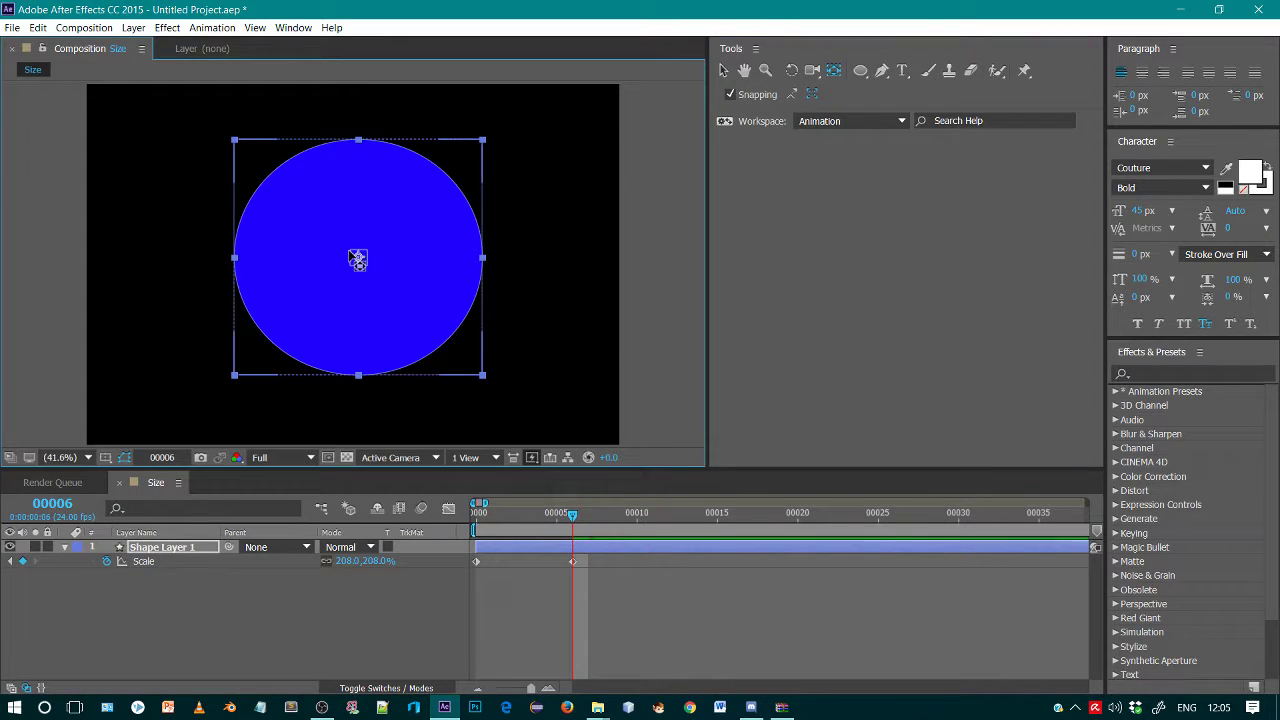
{"action": "left_click_drag", "start_coordinate": [344, 565], "coordinate": [444, 555]}
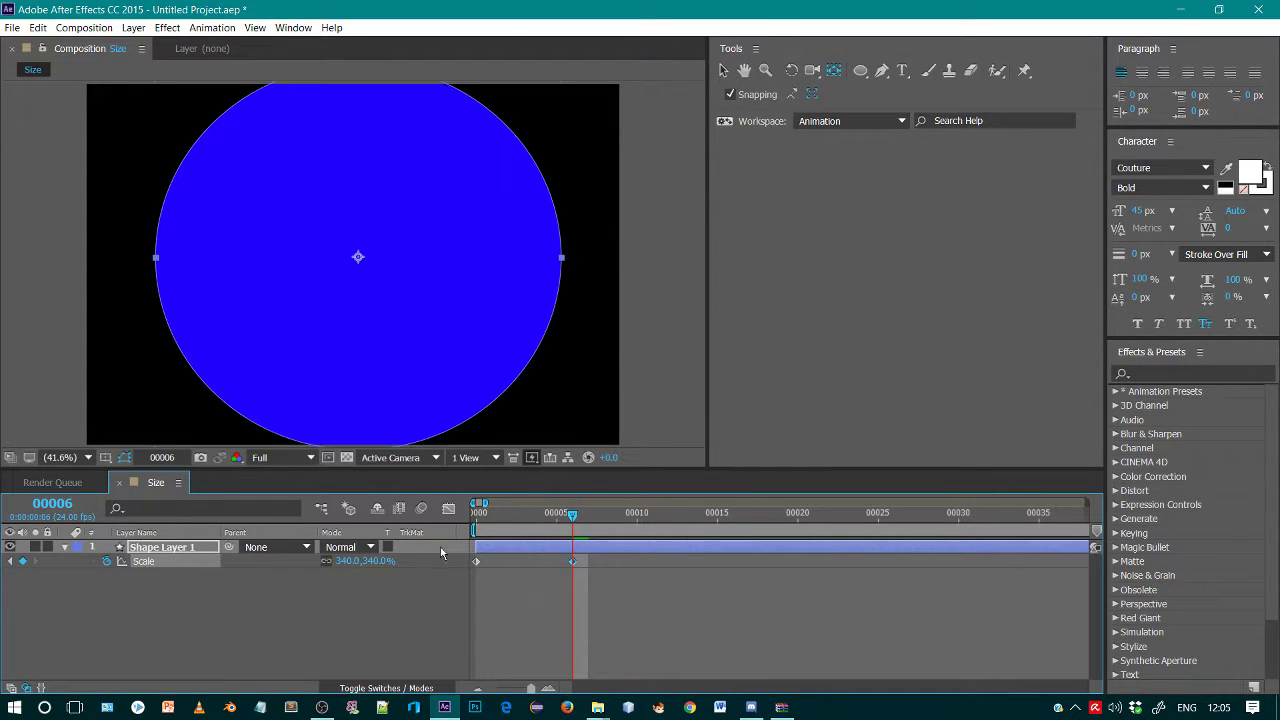
Scrub through the circle's growth and apply Easy Ease to both Scale keyframes.
{"action": "left_click_drag", "start_coordinate": [485, 515], "coordinate": [415, 530]}
{"action": "left_click_drag", "start_coordinate": [537, 540], "coordinate": [591, 578]}
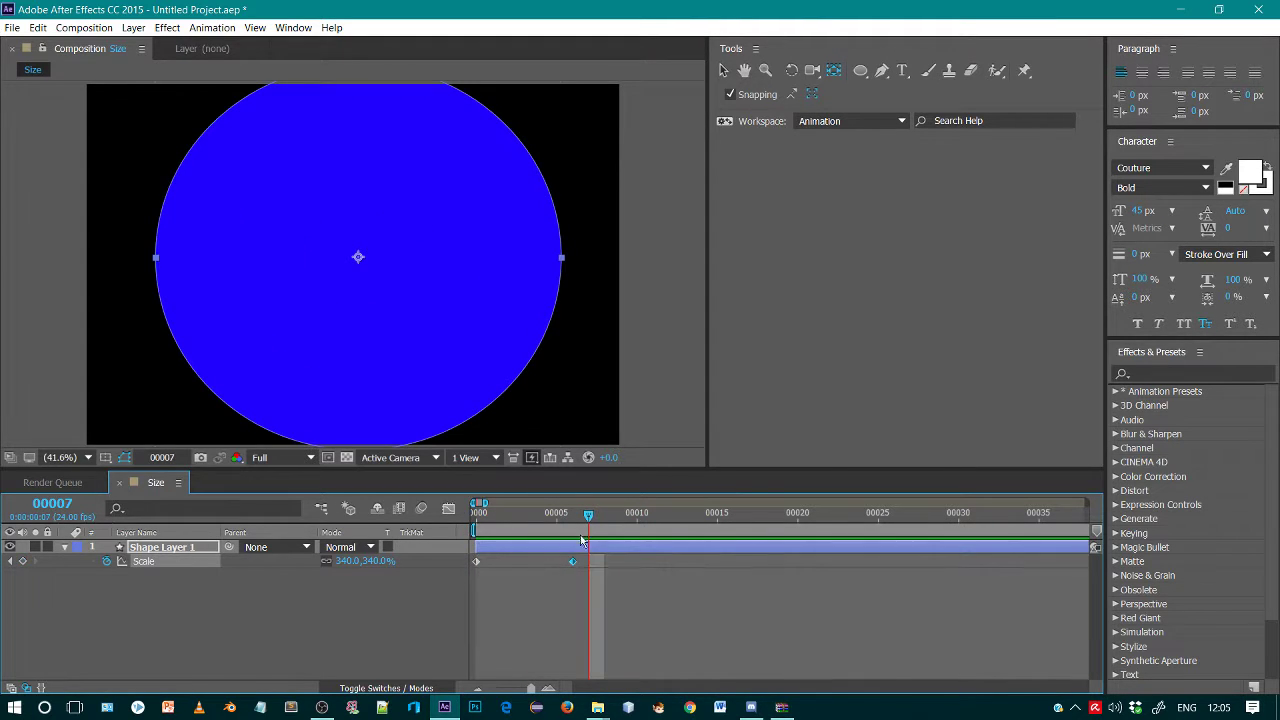
{"action": "left_click", "coordinate": [590, 580]}
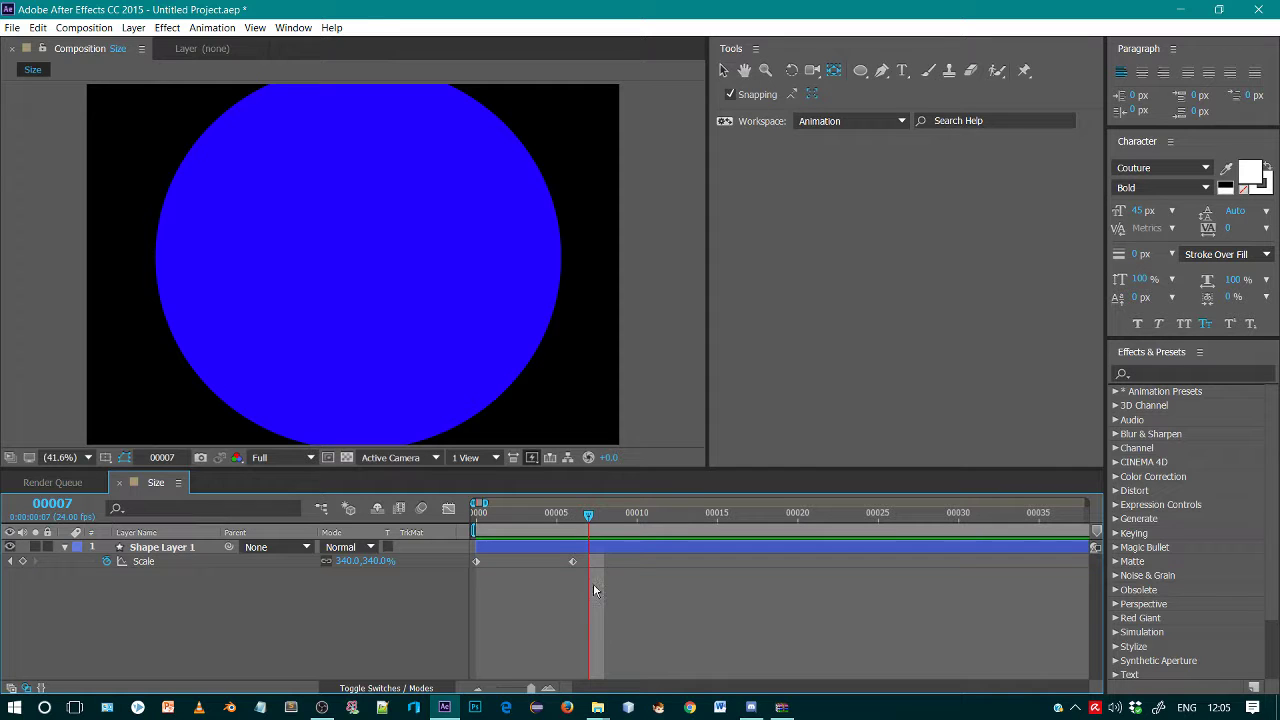
{"action": "left_click_drag", "start_coordinate": [593, 590], "coordinate": [475, 558]}
{"action": "right_click", "coordinate": [476, 562]}
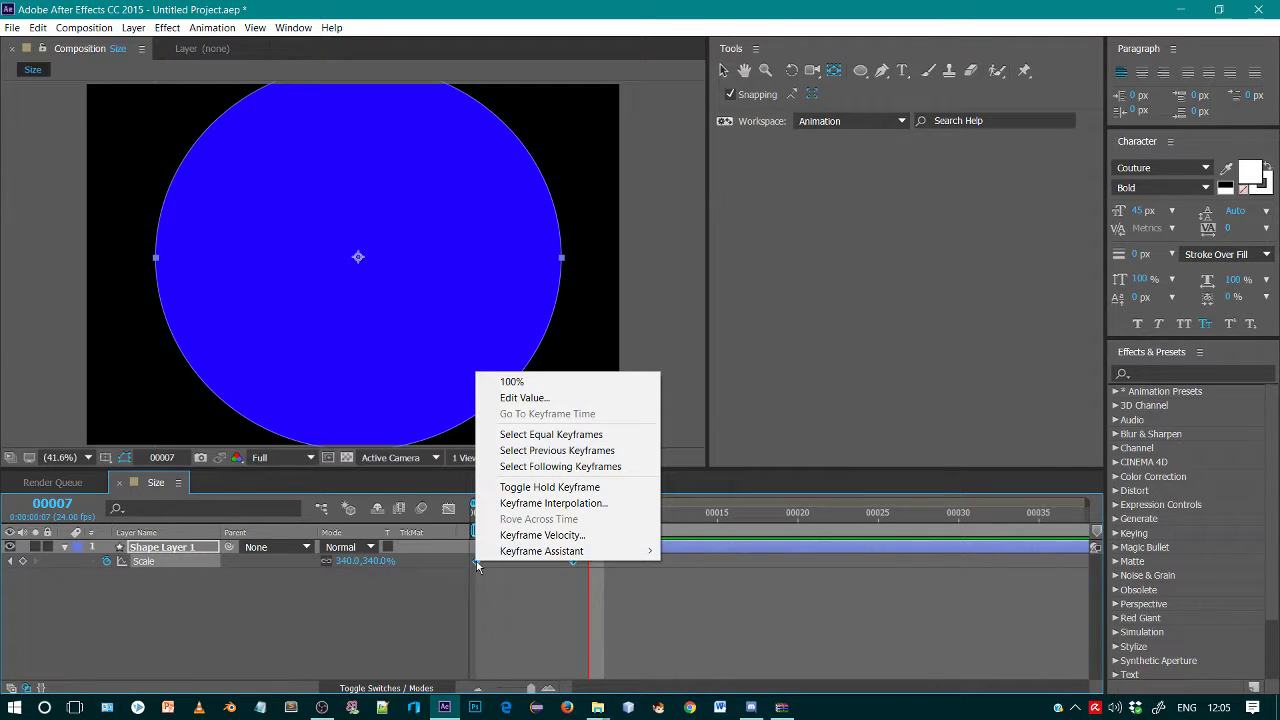
{"action": "mouse_move", "coordinate": [560, 551]}
{"action": "left_click", "coordinate": [700, 583]}
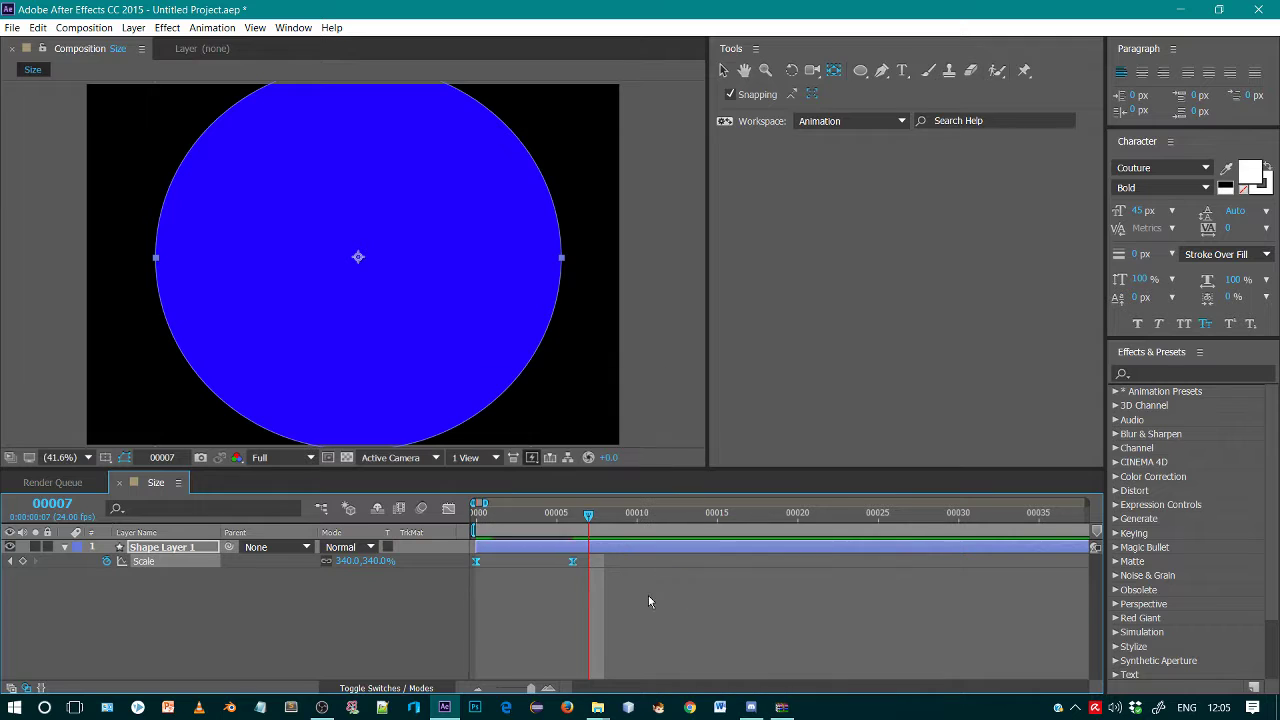
In the Scale speed graph, extend both keyframes' influence handles to frame 3 for a sharp midway speed peak, then close the graph.
{"action": "left_click", "coordinate": [447, 508]}
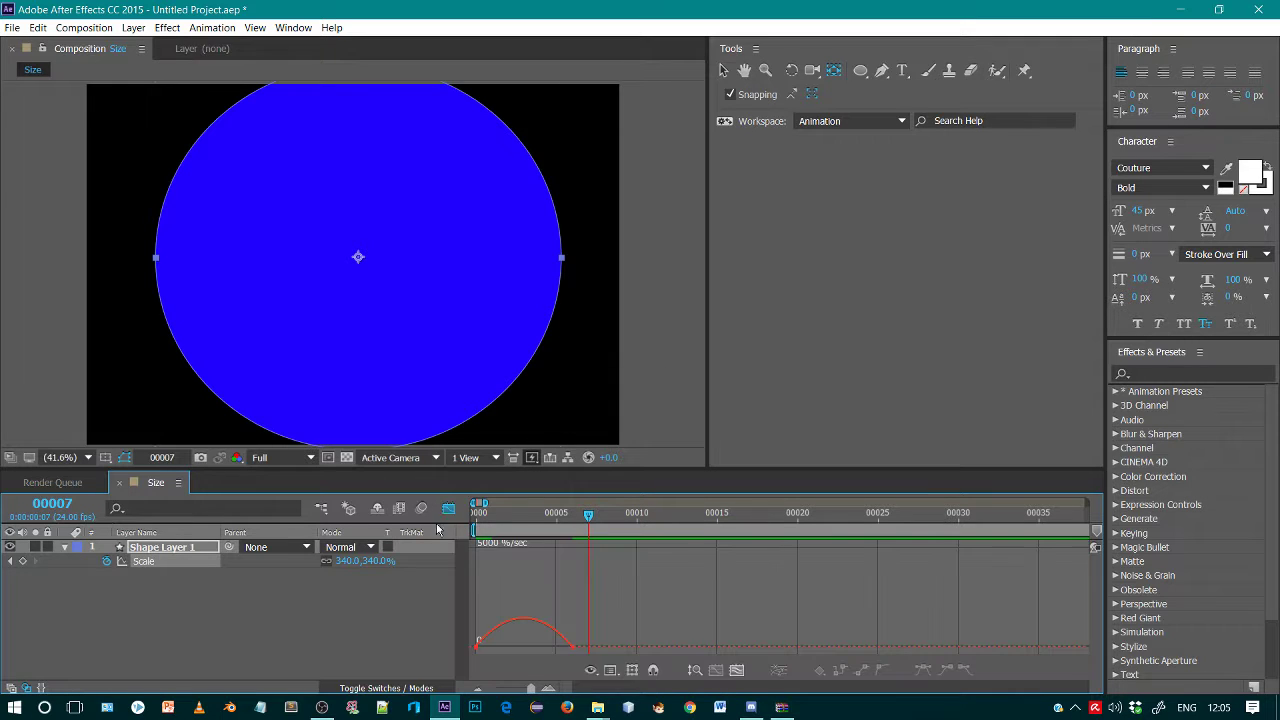
{"action": "left_click", "coordinate": [737, 670]}
{"action": "left_click", "coordinate": [699, 648]}
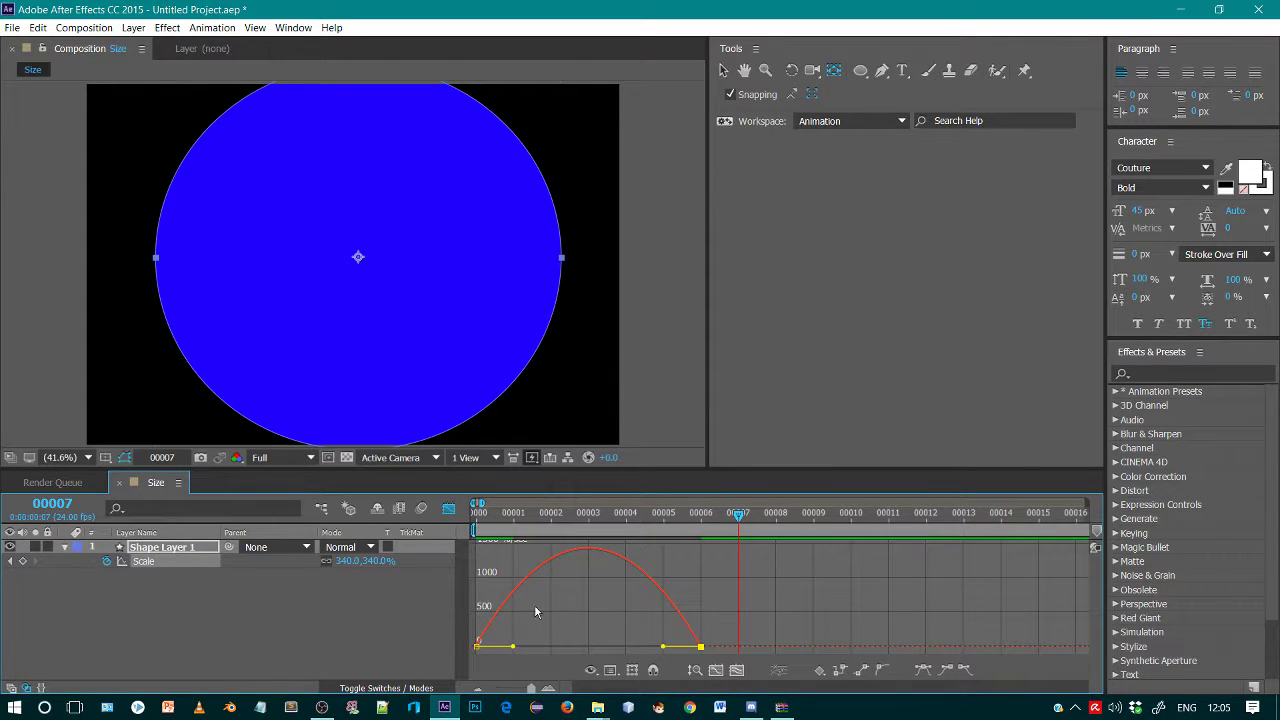
{"action": "left_click_drag", "start_coordinate": [515, 650], "coordinate": [535, 555]}
{"action": "key", "text": "space"}
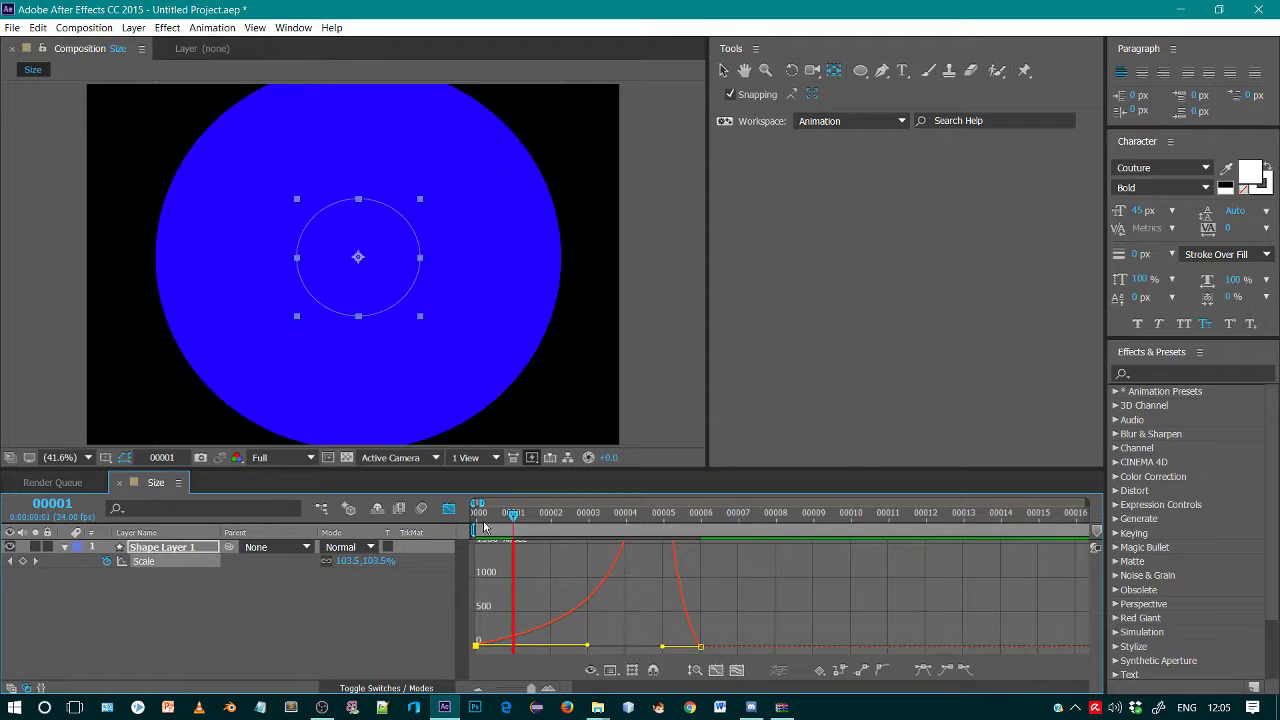
{"action": "left_click_drag", "start_coordinate": [664, 648], "coordinate": [534, 630]}
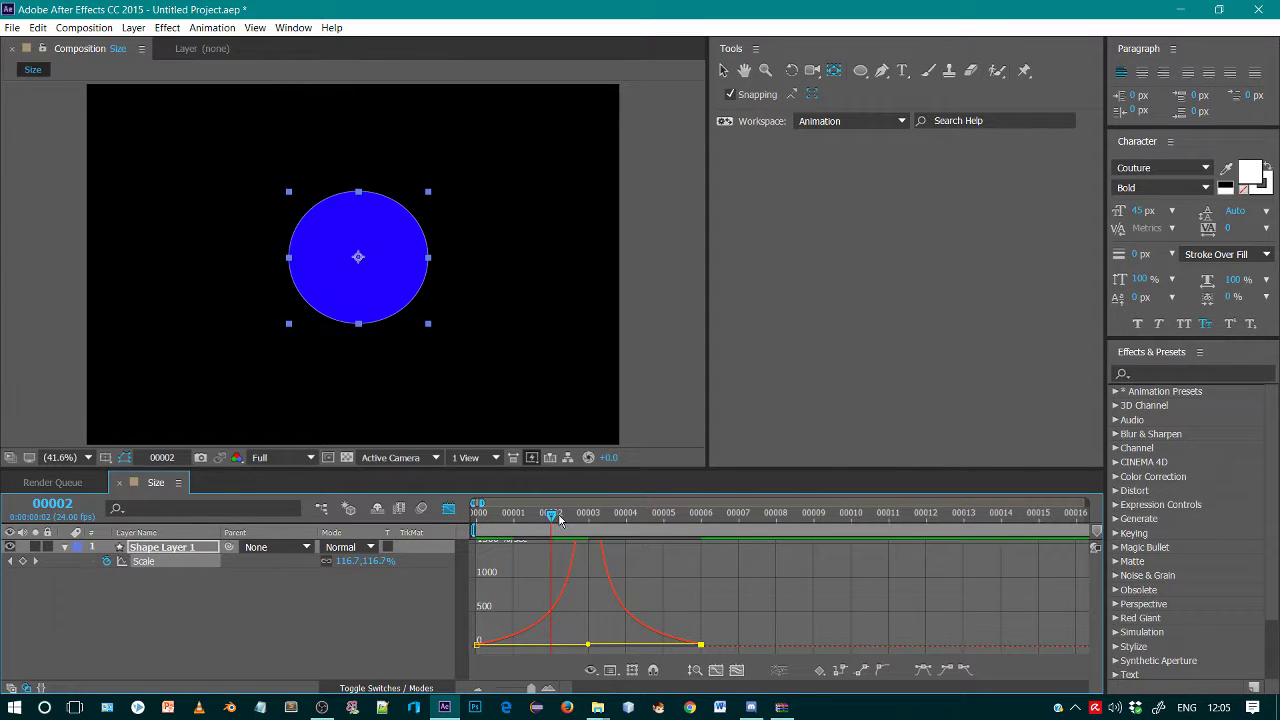
{"action": "left_click_drag", "start_coordinate": [560, 520], "coordinate": [418, 512]}
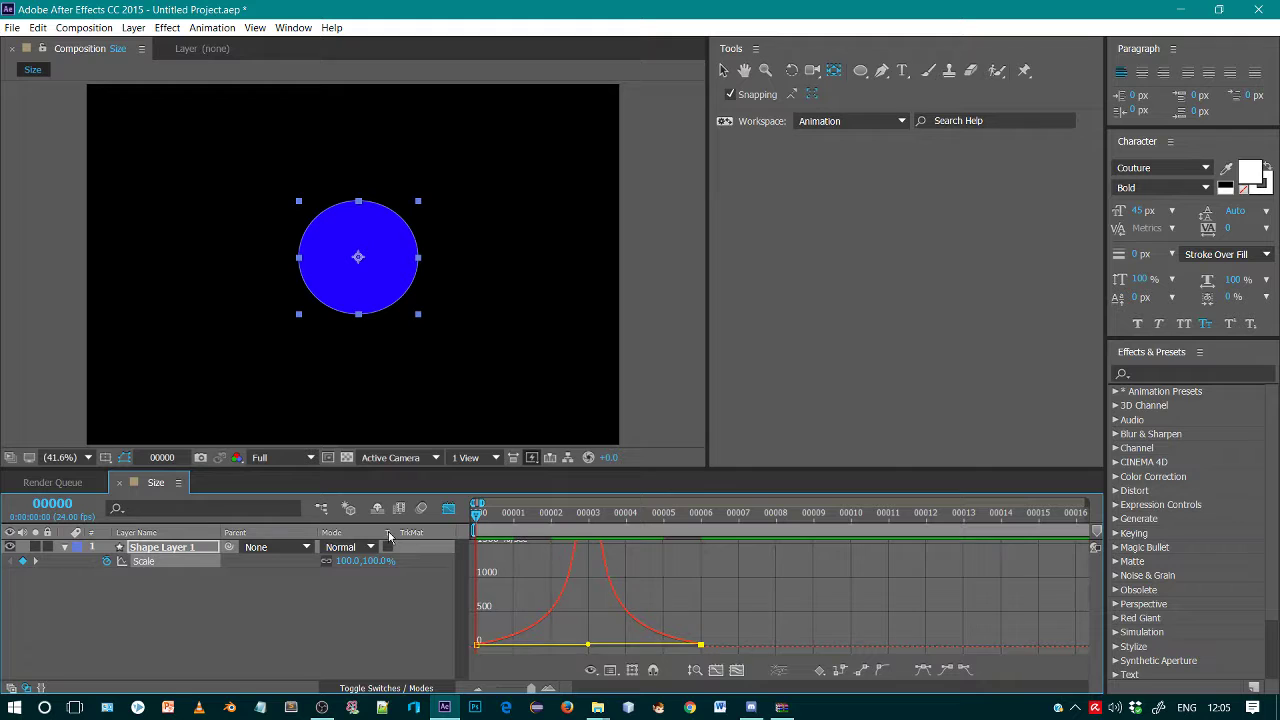
{"action": "left_click", "coordinate": [449, 509]}
Play back the eased scale animation from frame 0 several times.
{"action": "key", "text": "space"}
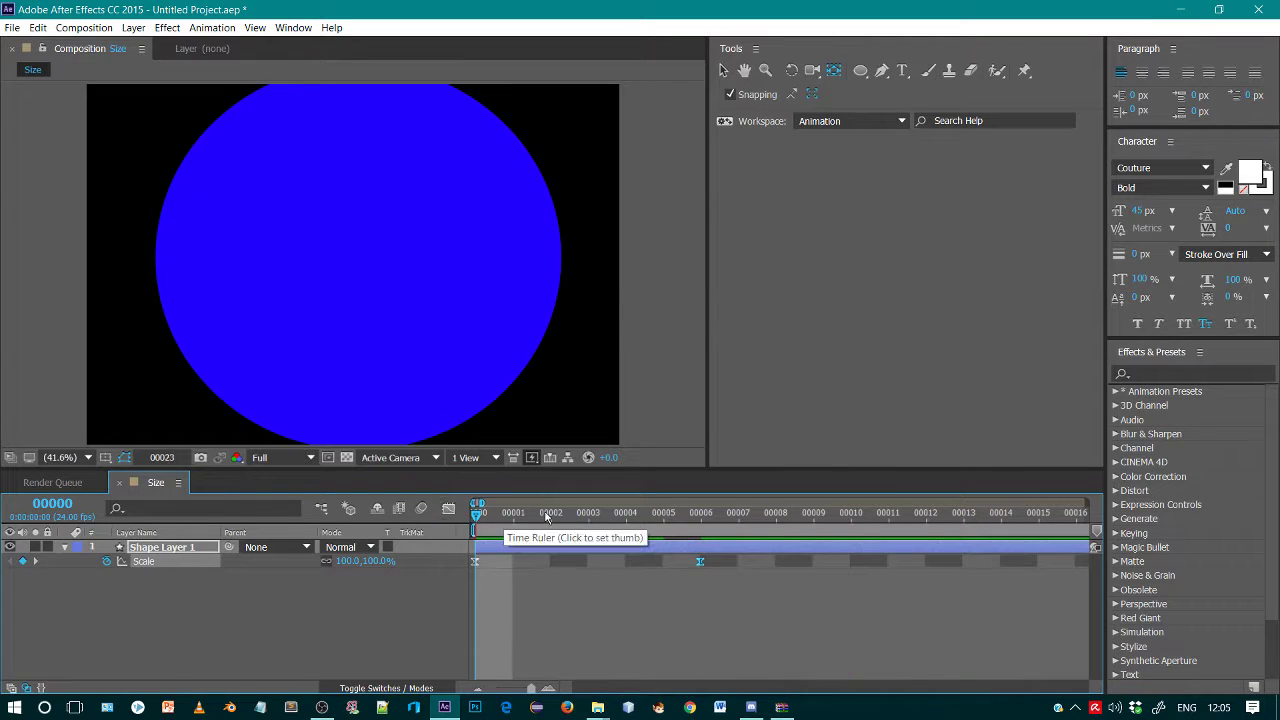
{"action": "key", "text": "space"}
{"action": "key", "text": "space"}
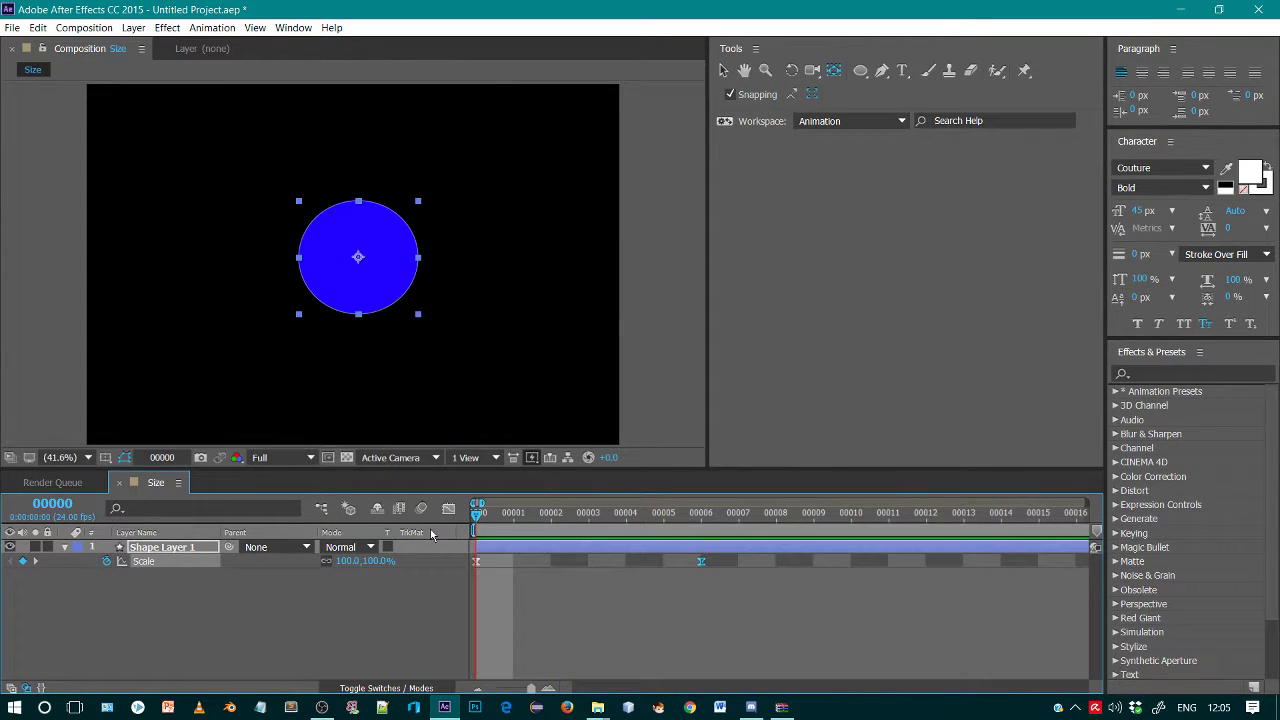
{"action": "key", "text": "space"}
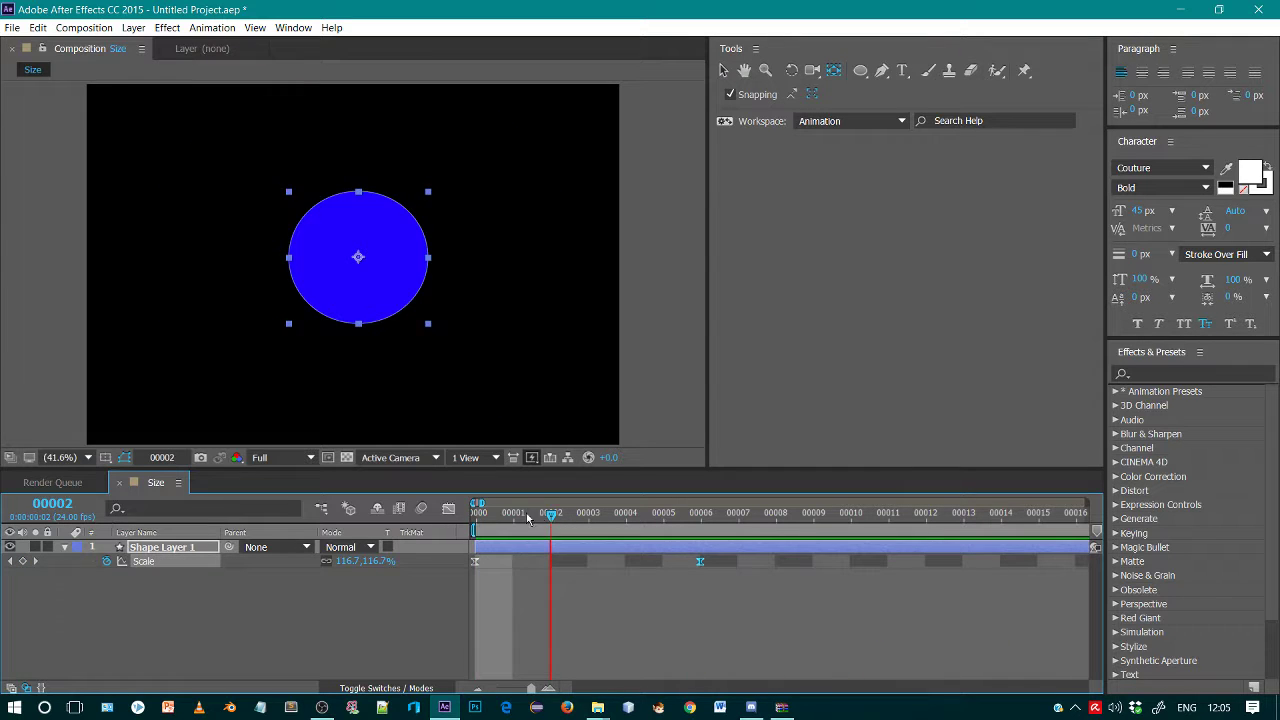
{"action": "key", "text": "space"}
{"action": "key", "text": "space"}
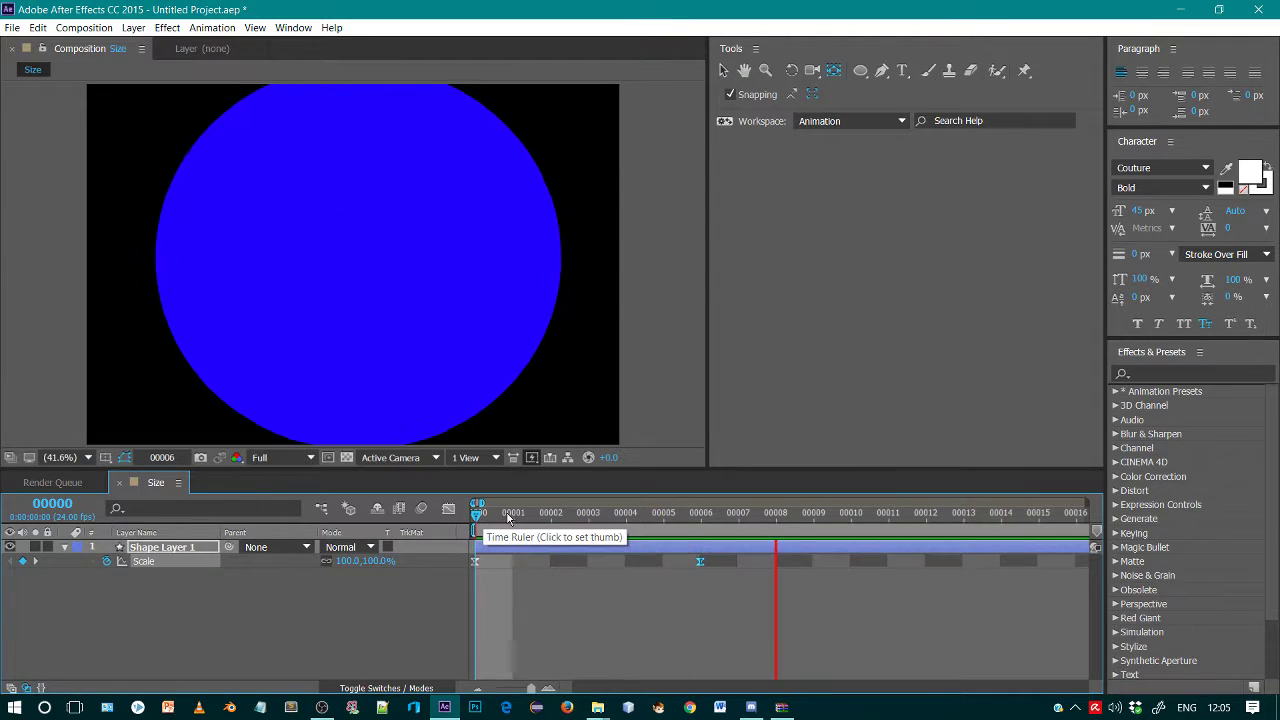
{"action": "key", "text": "space"}
Move the second Scale keyframe to frame 7 and return the playhead to frame 0.
{"action": "left_click", "coordinate": [477, 688]}
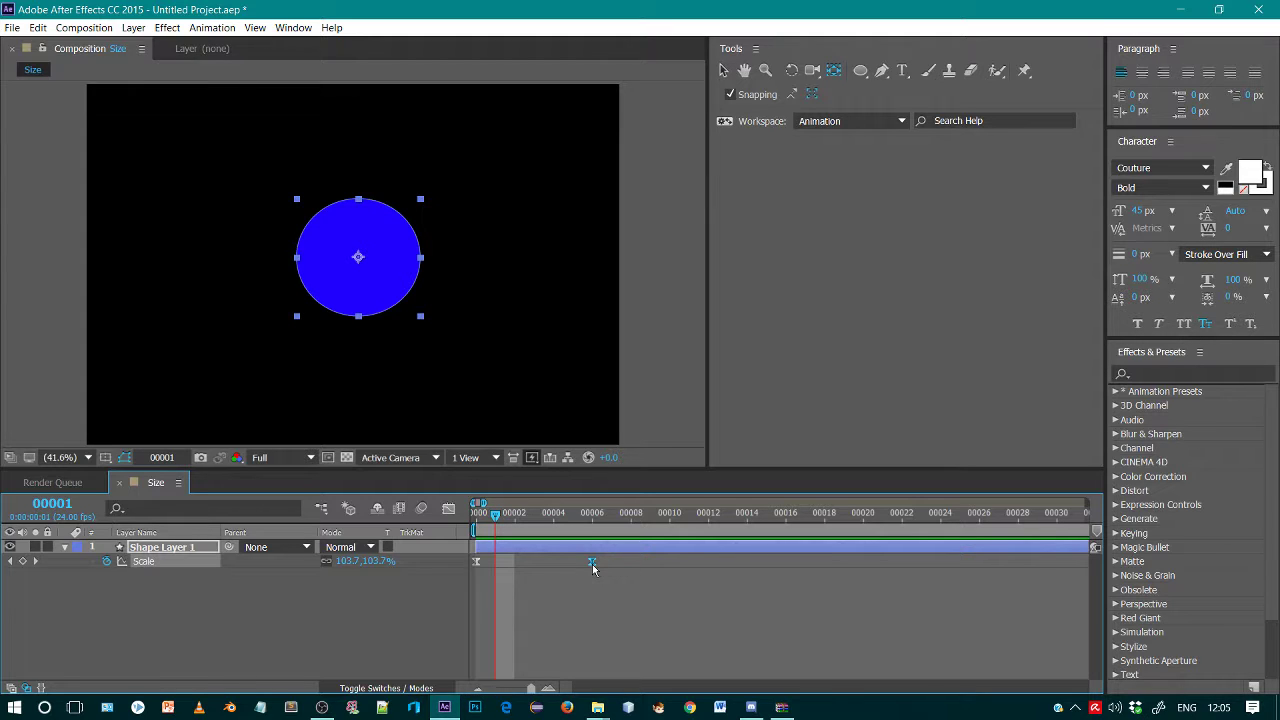
{"action": "left_click_drag", "start_coordinate": [592, 562], "coordinate": [612, 562]}
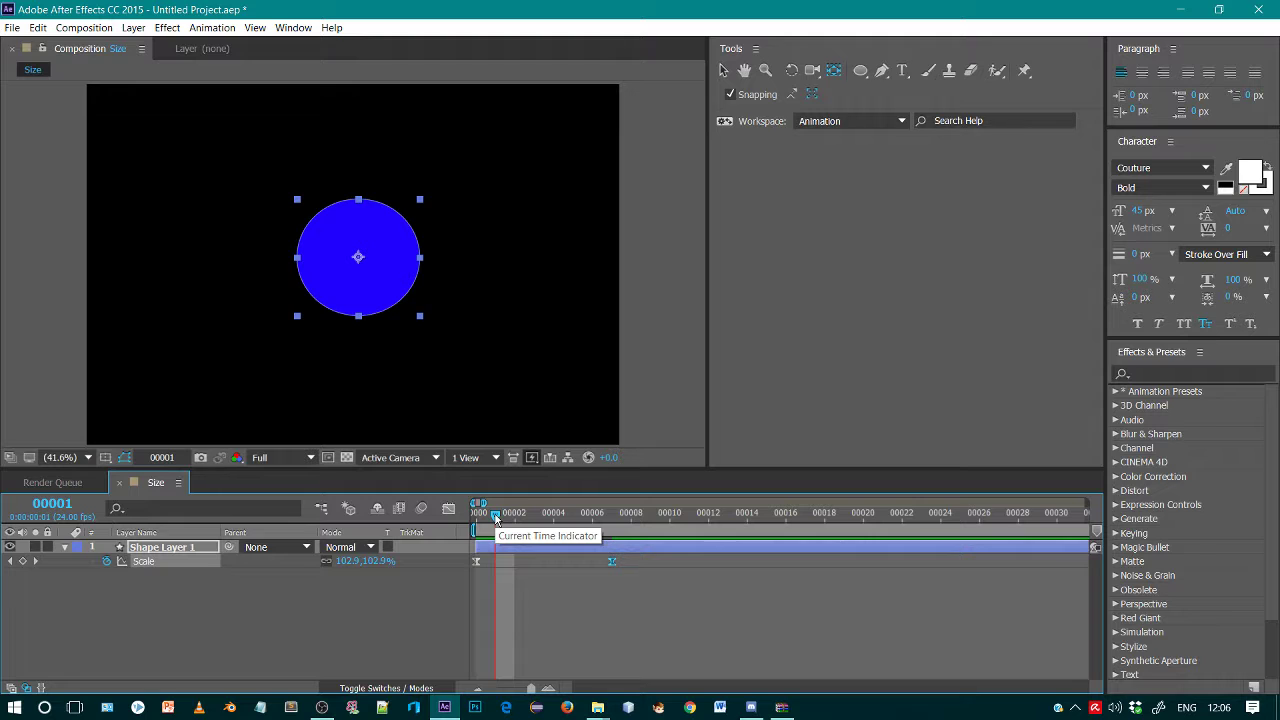
{"action": "left_click_drag", "start_coordinate": [495, 517], "coordinate": [476, 515]}
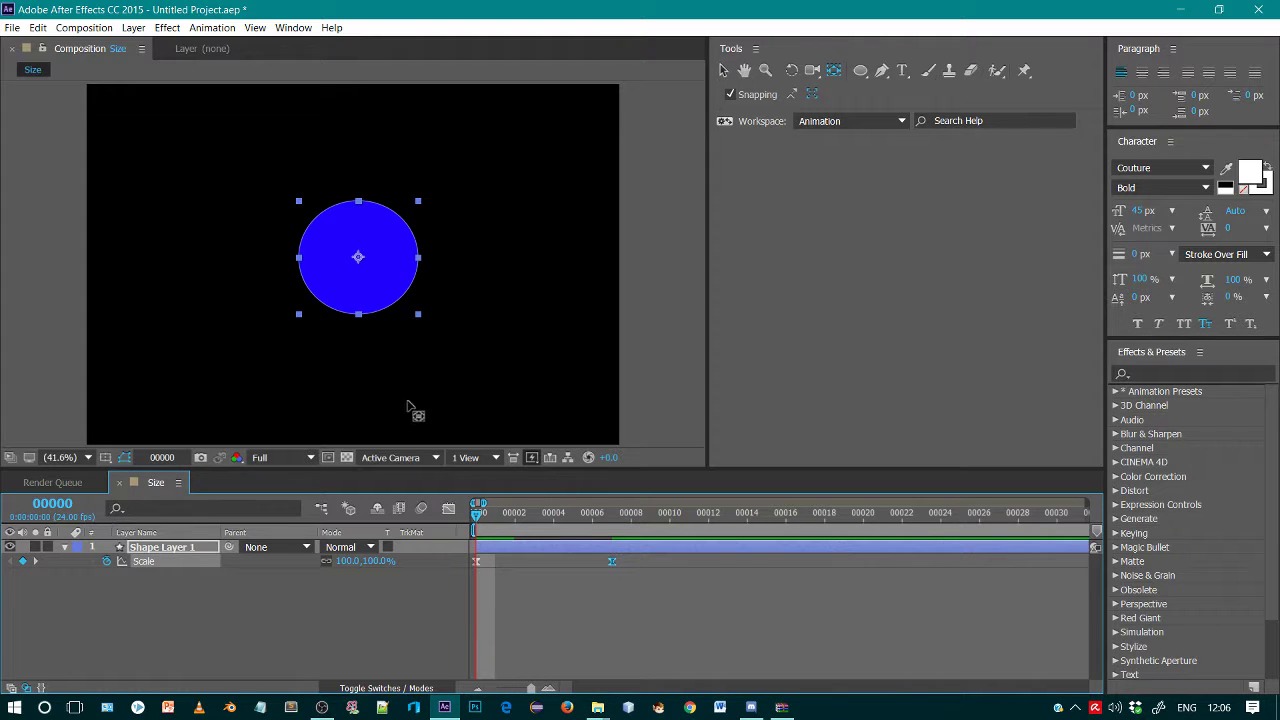
Switch to the Selection tool and review the two Scale keyframes and the playback from frame 0.
{"action": "left_click", "coordinate": [724, 71]}
{"action": "left_click", "coordinate": [490, 541]}
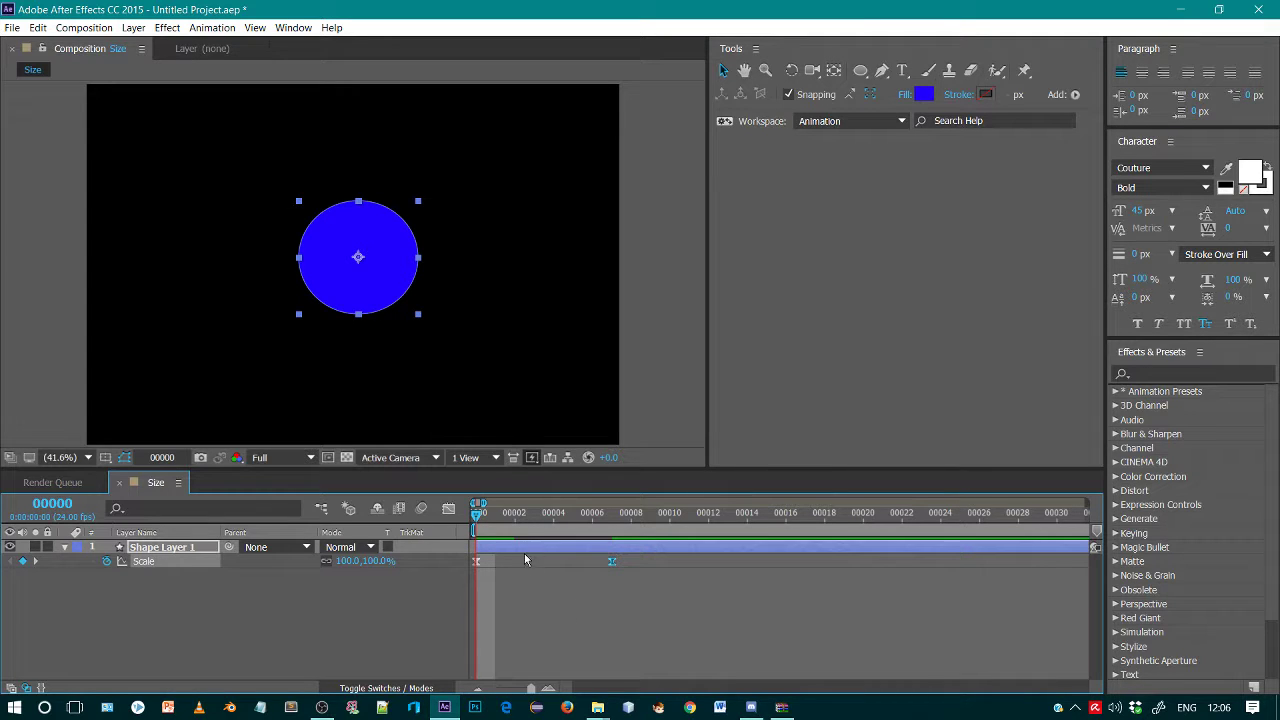
{"action": "left_click", "coordinate": [605, 588]}
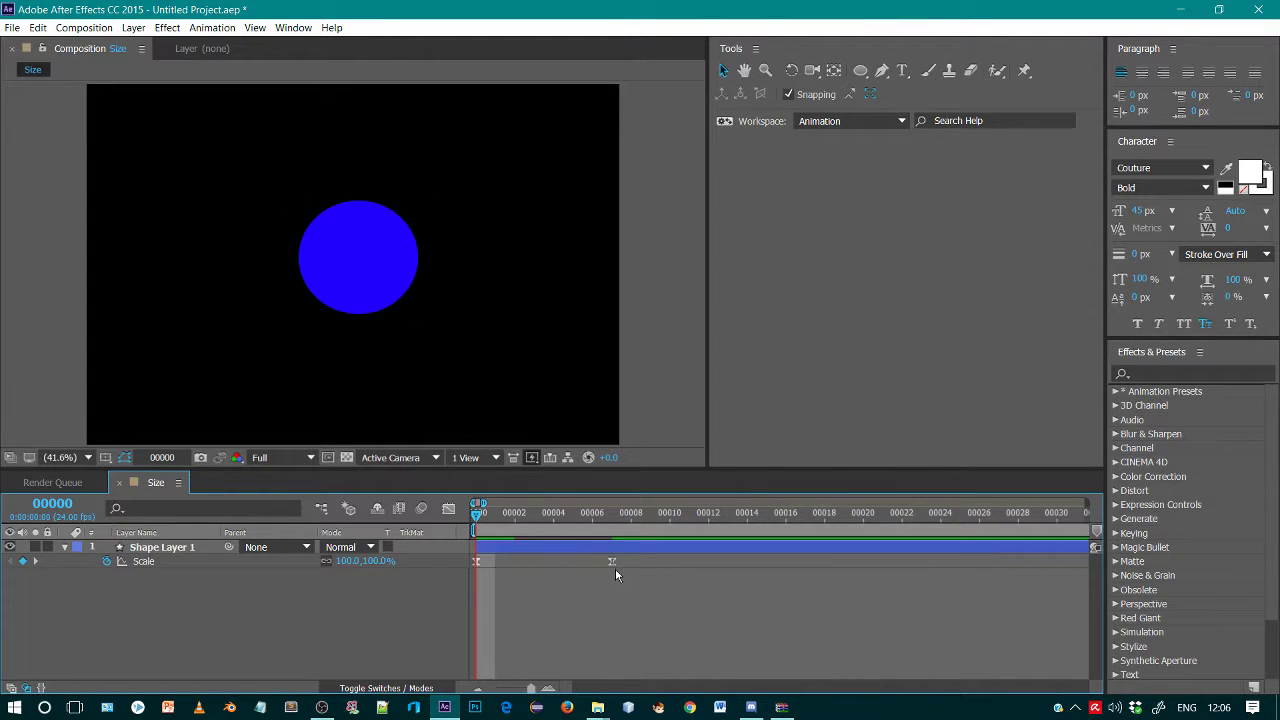
{"action": "left_click_drag", "start_coordinate": [451, 570], "coordinate": [457, 558]}
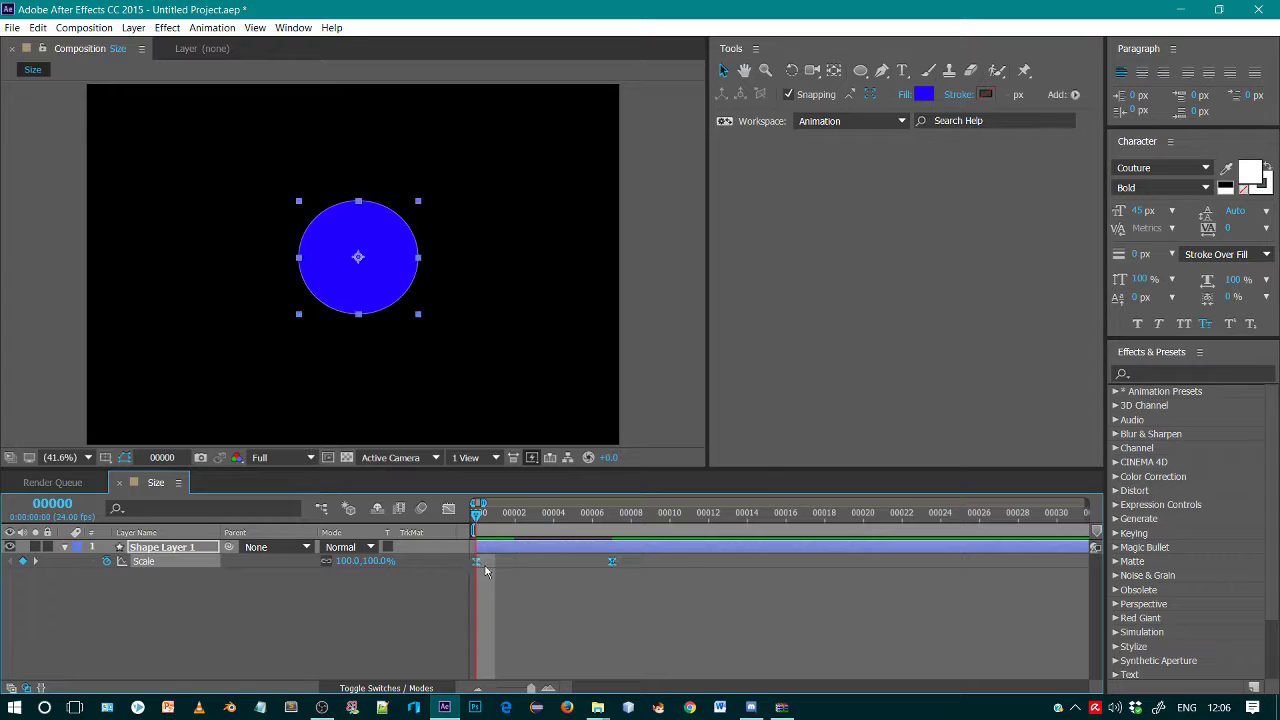
{"action": "left_click", "coordinate": [497, 562]}
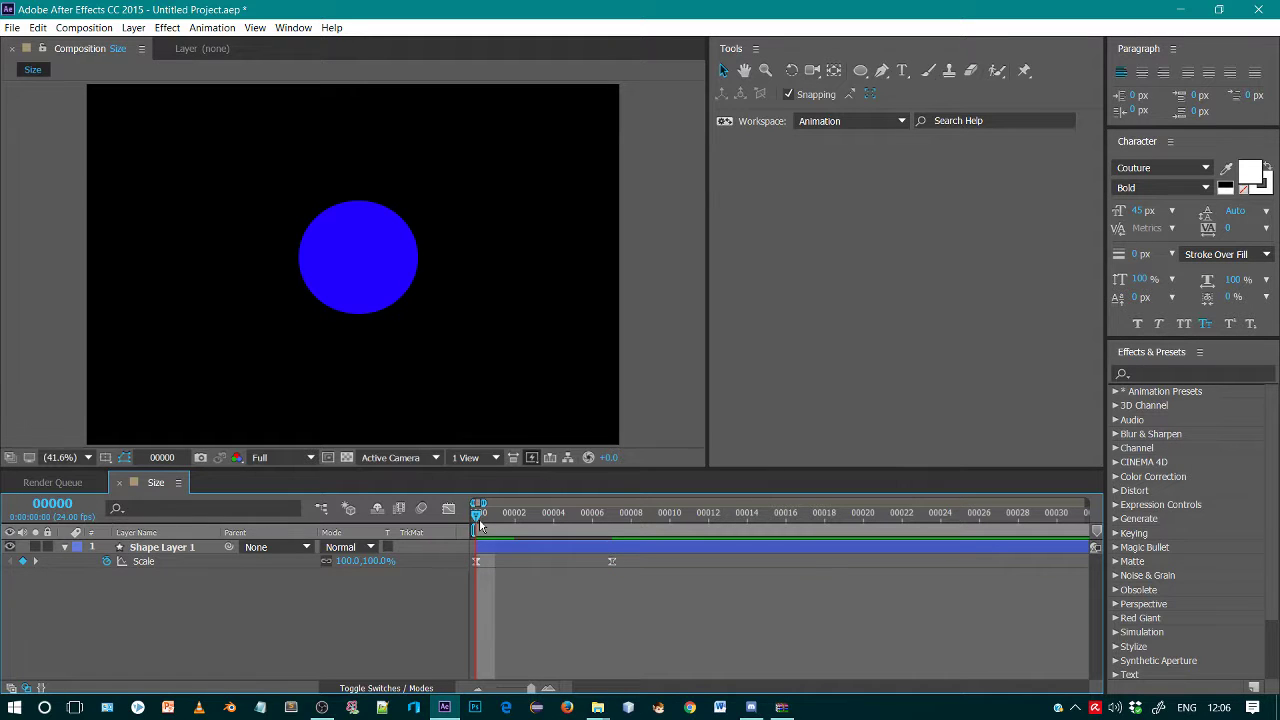
{"action": "mouse_move", "coordinate": [475, 522]}
{"action": "left_mouse_down"}
{"action": "mouse_move", "coordinate": [606, 521]}
{"action": "mouse_move", "coordinate": [475, 521]}
{"action": "left_mouse_up"}
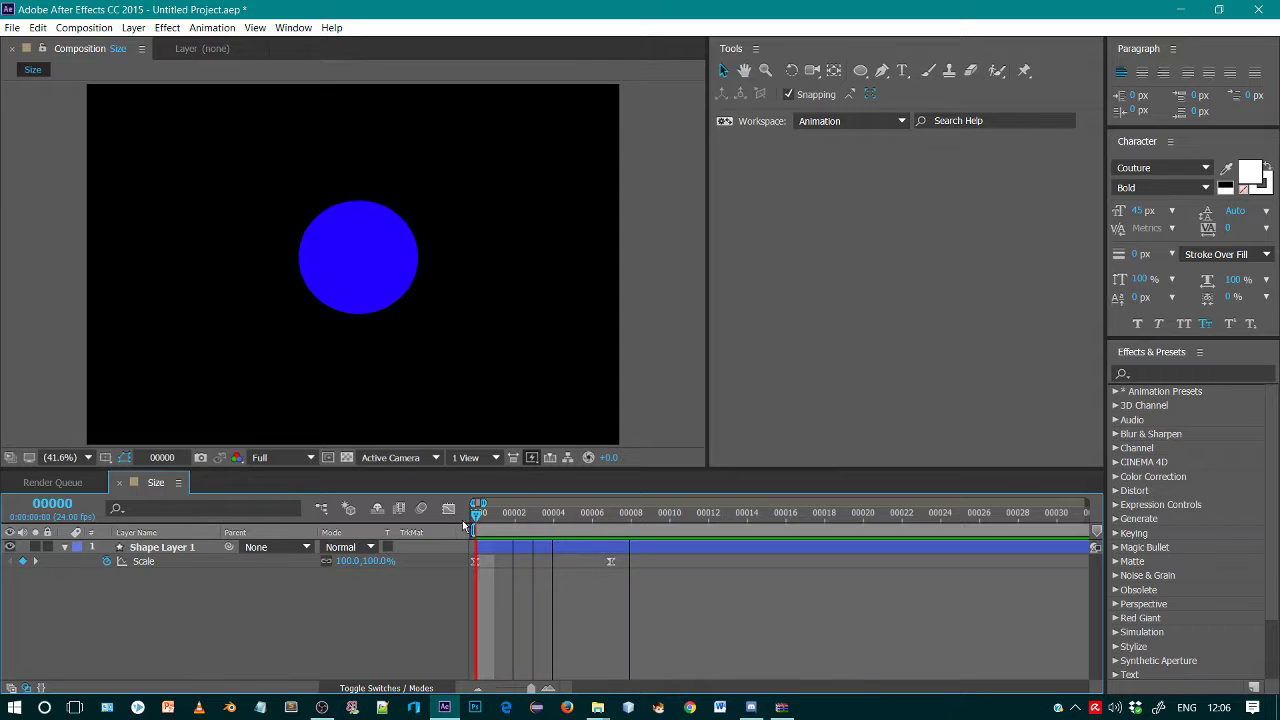
{"action": "left_click", "coordinate": [448, 509]}
{"action": "left_click", "coordinate": [448, 509]}
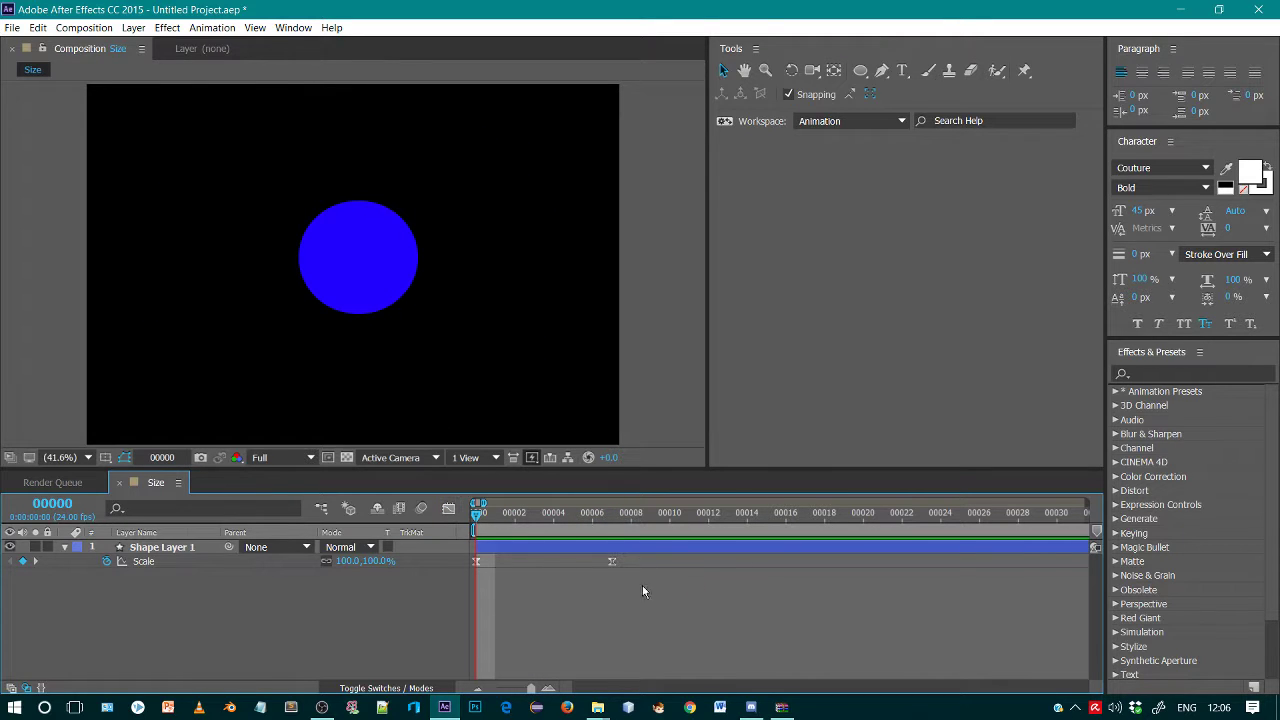
Replay the scale animation from the start and delete the Scale keyframe at frame 7.
{"action": "left_click_drag", "start_coordinate": [658, 587], "coordinate": [475, 567]}
{"action": "mouse_move", "coordinate": [477, 516]}
{"action": "left_mouse_down"}
{"action": "mouse_move", "coordinate": [606, 537]}
{"action": "mouse_move", "coordinate": [475, 530]}
{"action": "left_mouse_up"}
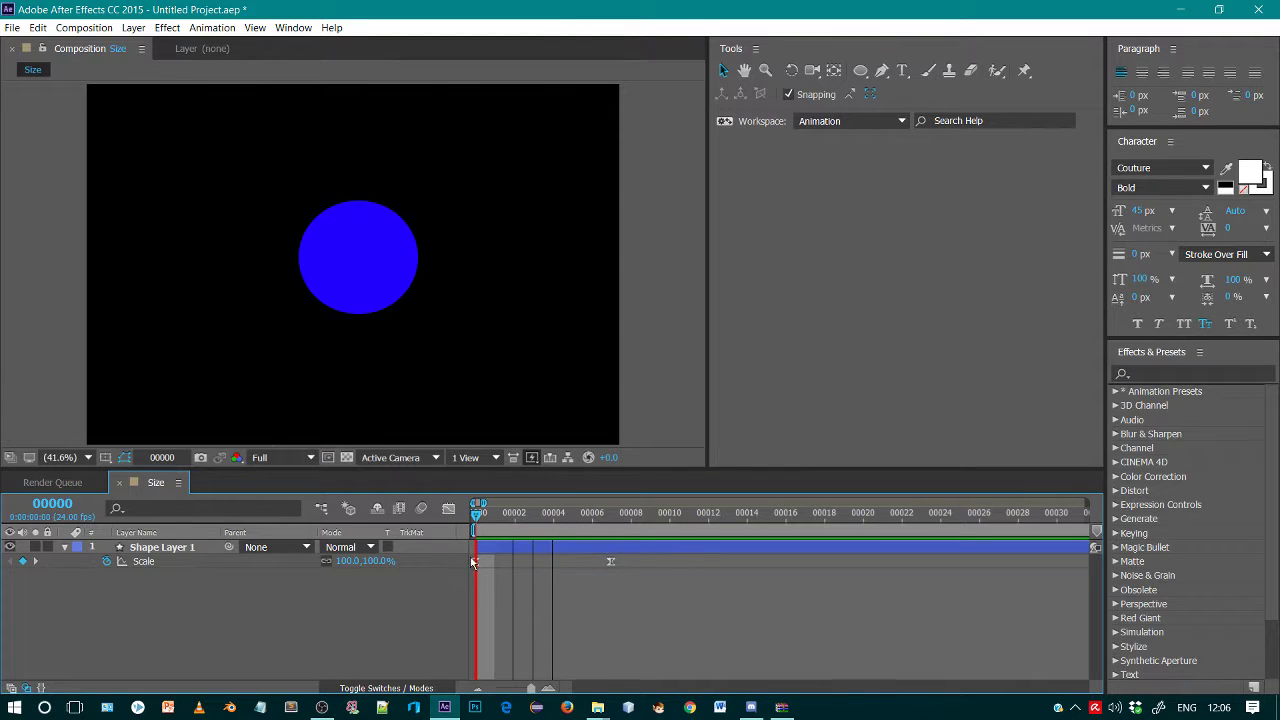
{"action": "left_click", "coordinate": [610, 562]}
{"action": "key", "text": "Delete"}
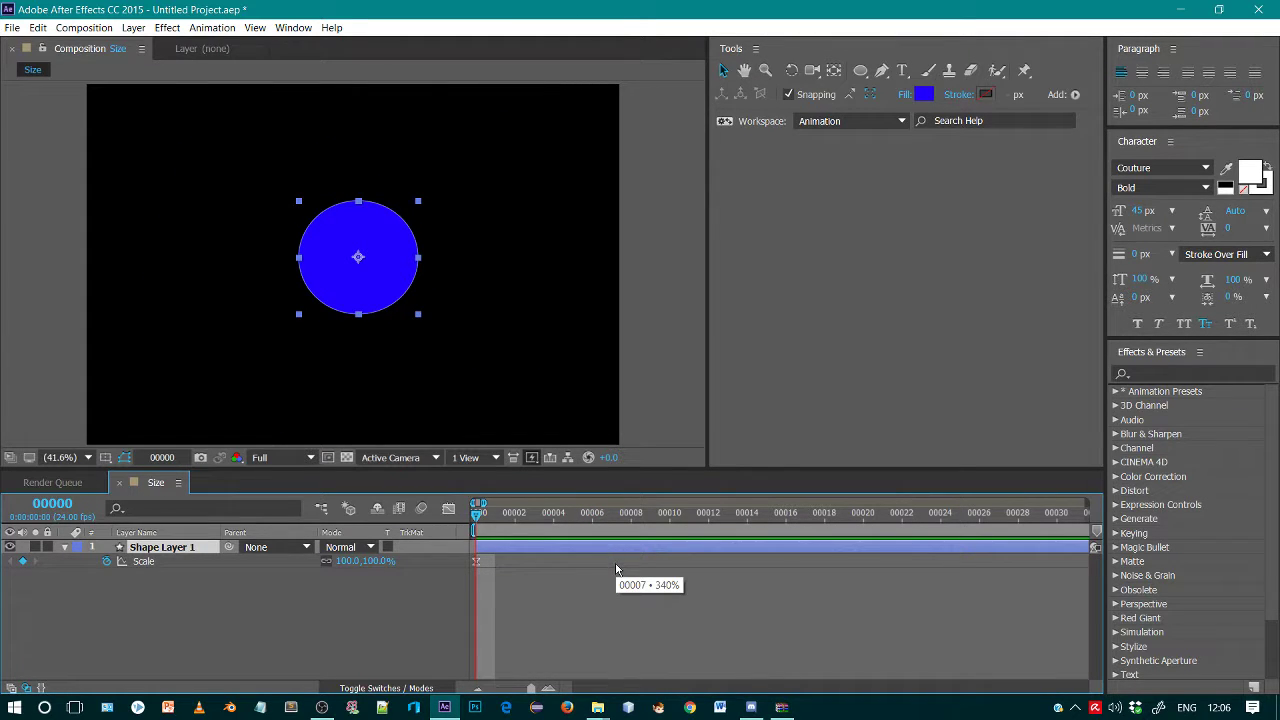
Move the circle's anchor point to its top edge, enlarge its Scale at frame 7 and play the result.
{"action": "left_click", "coordinate": [833, 70]}
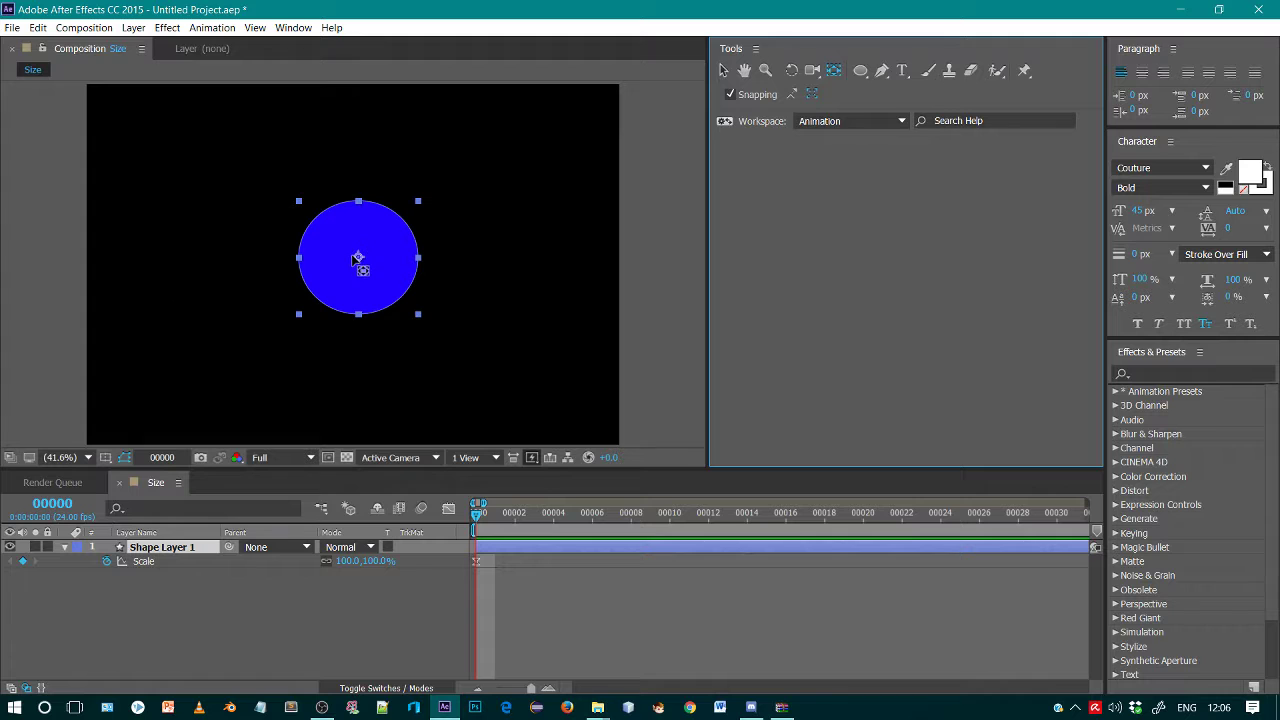
{"action": "left_click_drag", "start_coordinate": [358, 257], "coordinate": [358, 201]}
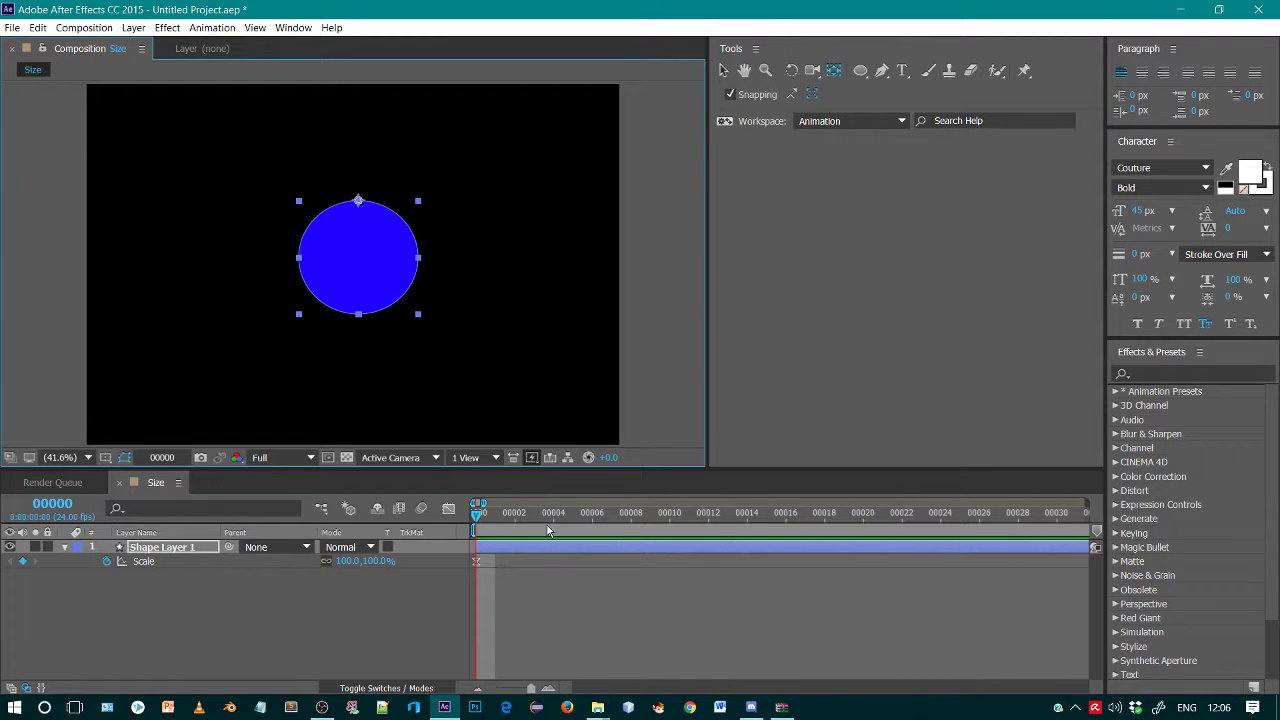
{"action": "left_click", "coordinate": [611, 512]}
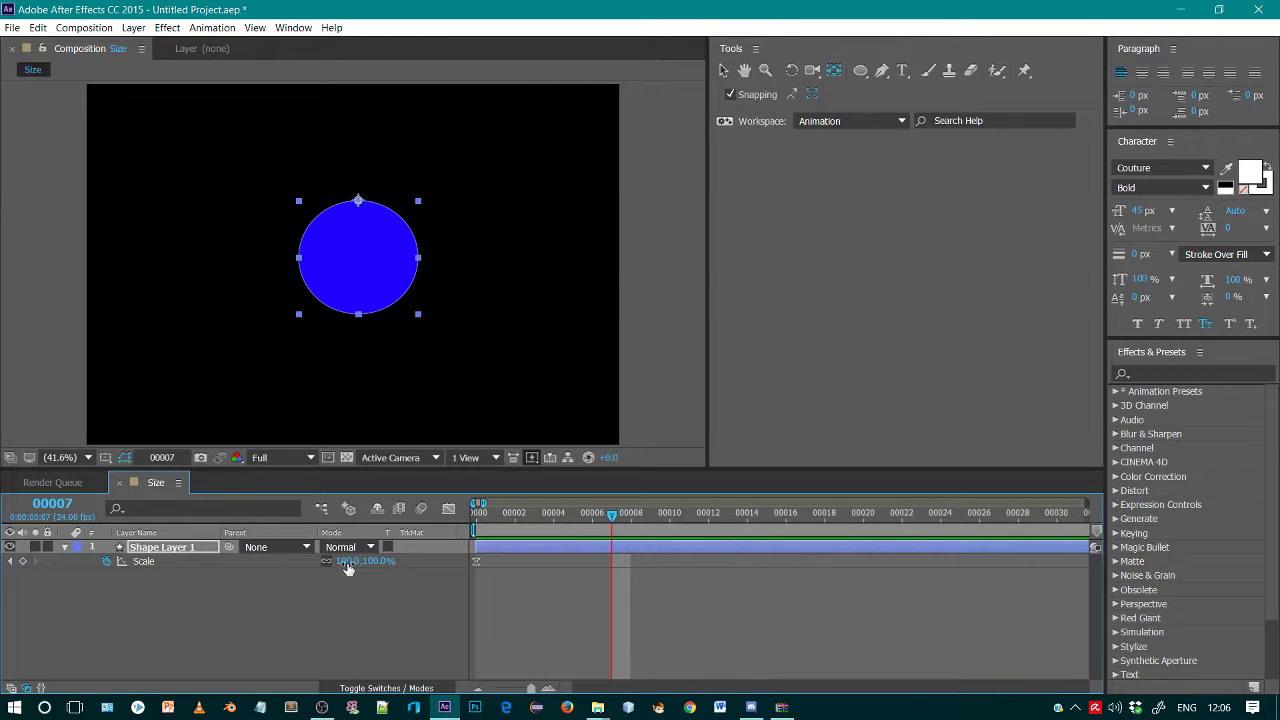
{"action": "left_click_drag", "start_coordinate": [348, 567], "coordinate": [740, 546]}
{"action": "key", "text": "space"}
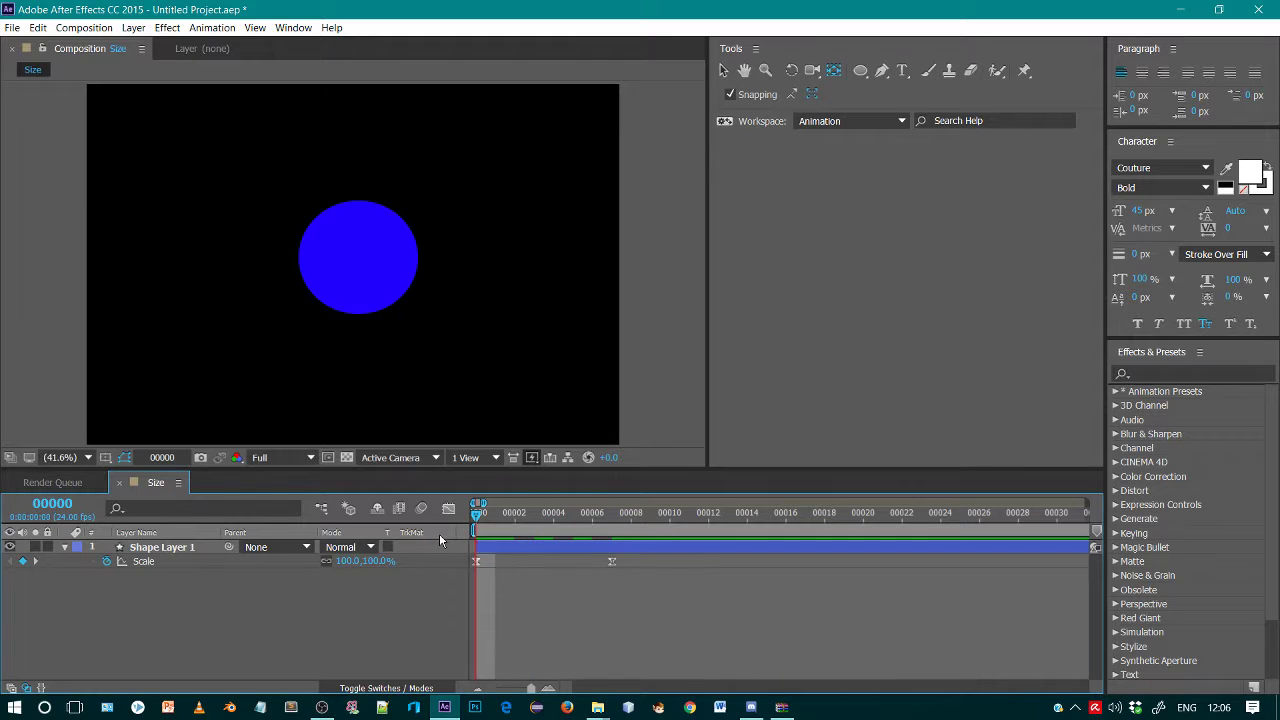
Adjust the ease handle of the last Scale keyframe in the speed graph and replay the animation from frame 0.
{"action": "left_click", "coordinate": [514, 514]}
{"action": "left_click_drag", "start_coordinate": [683, 576], "coordinate": [450, 555]}
{"action": "left_click", "coordinate": [448, 508]}
{"action": "left_click", "coordinate": [730, 670]}
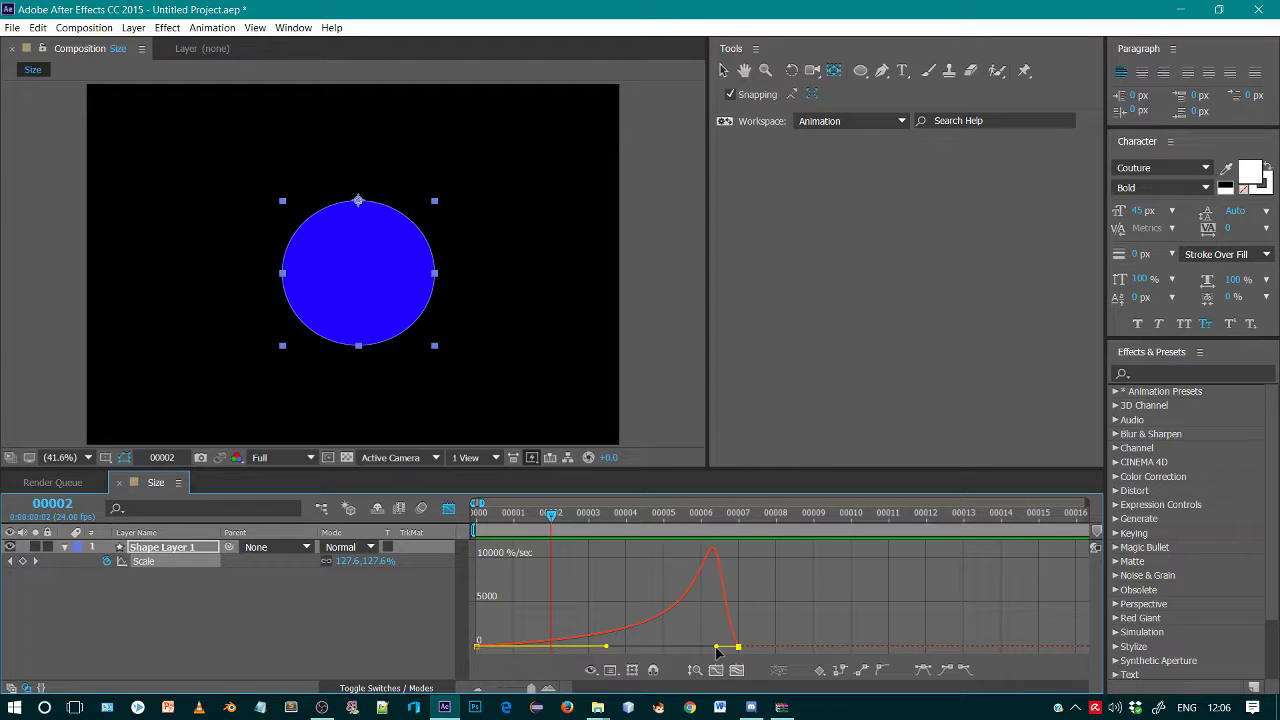
{"action": "left_click_drag", "start_coordinate": [738, 647], "coordinate": [606, 646]}
{"action": "left_click", "coordinate": [448, 508]}
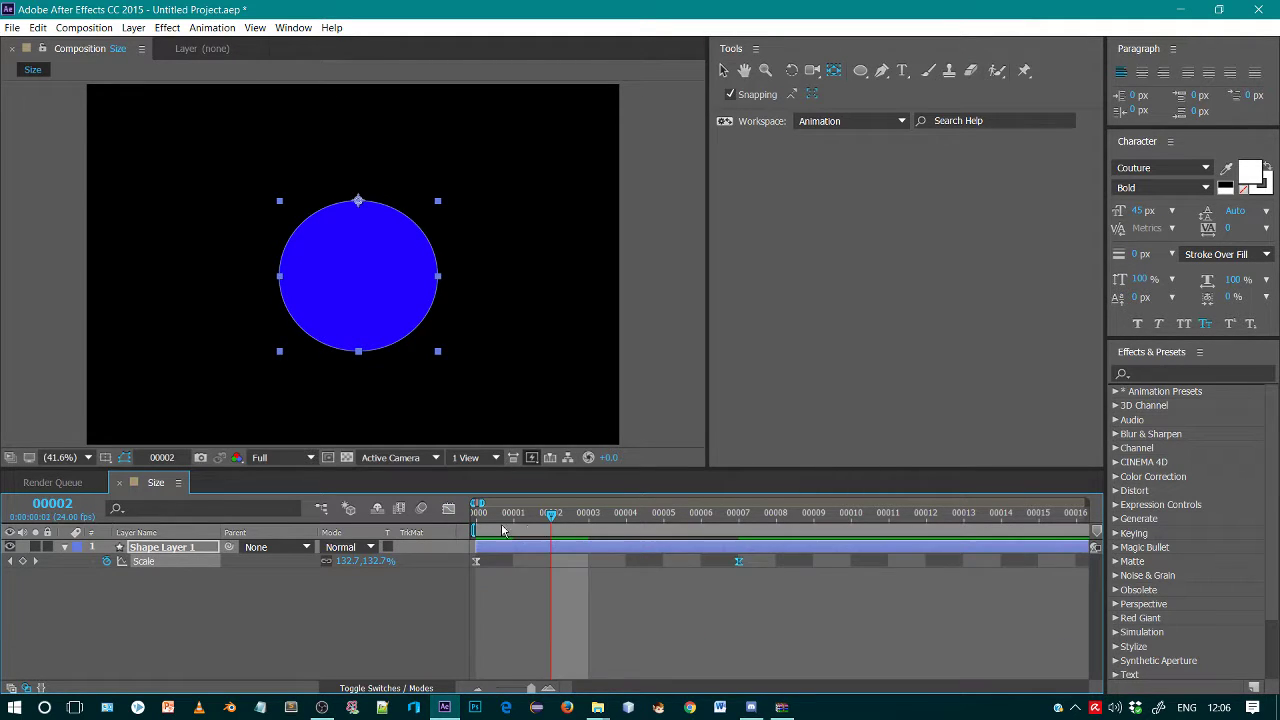
{"action": "key", "text": "space"}
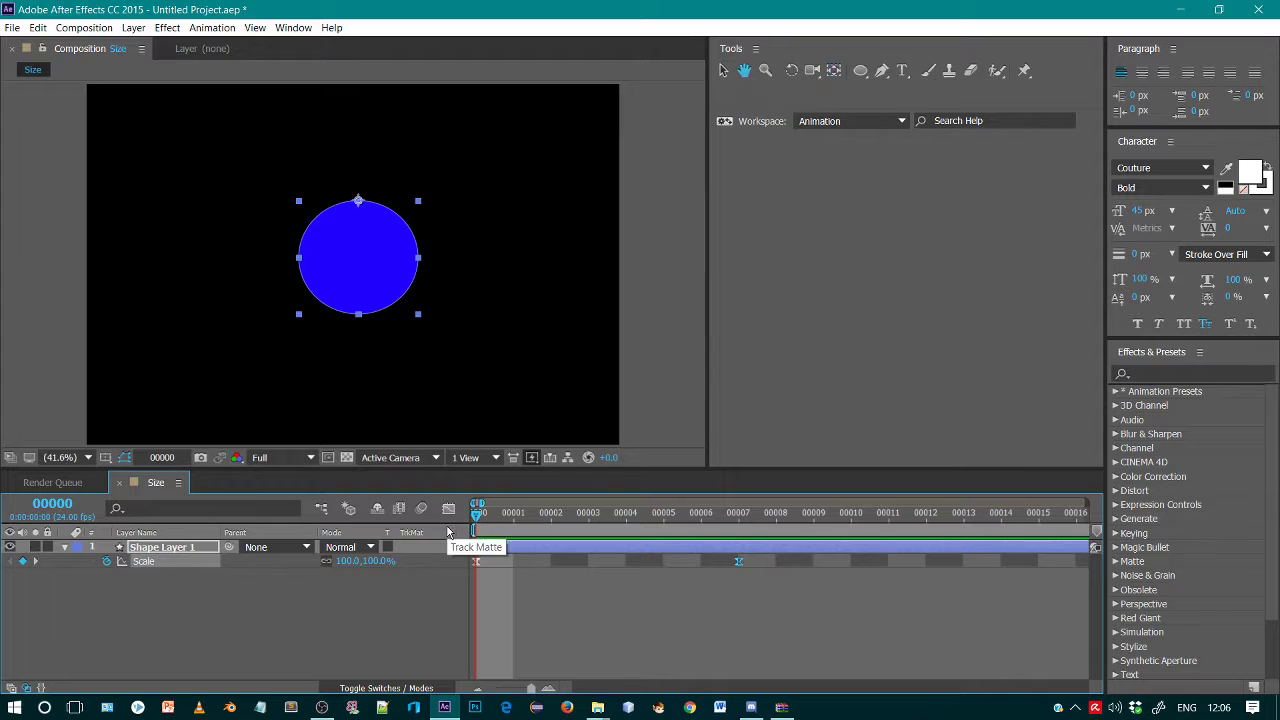
{"action": "left_click", "coordinate": [535, 530]}
{"action": "left_click_drag", "start_coordinate": [535, 530], "coordinate": [478, 530]}
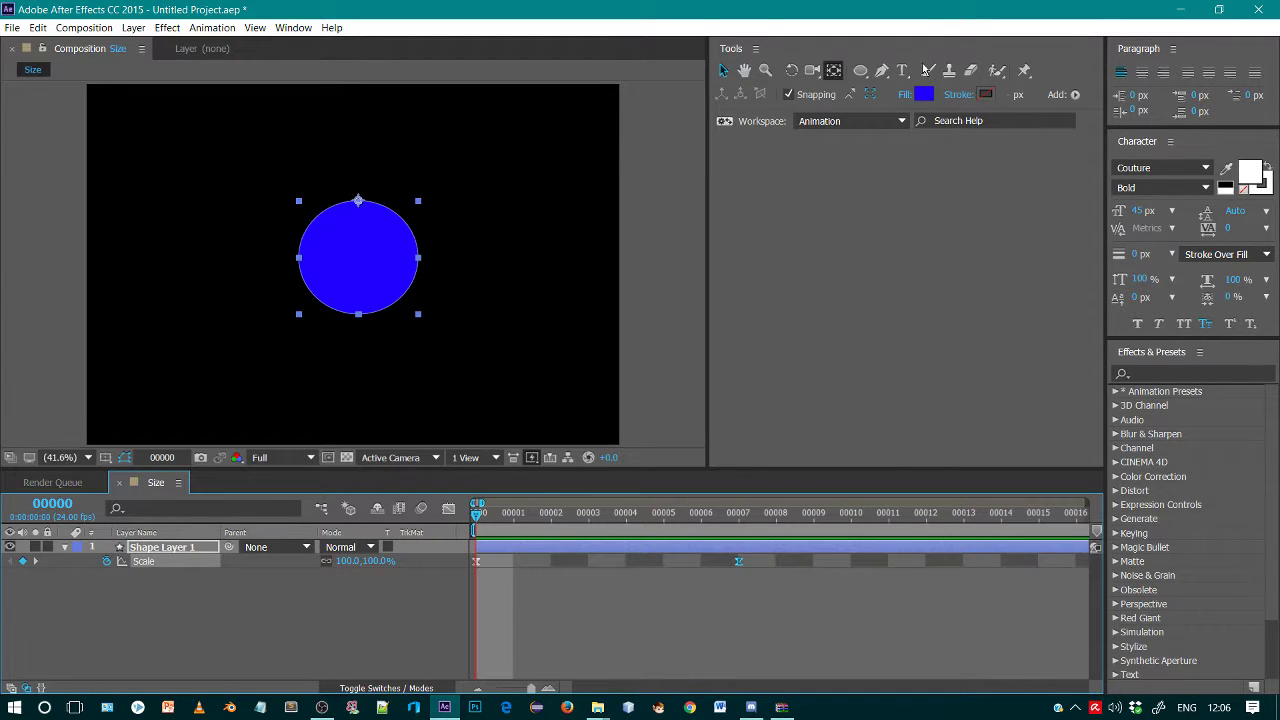
Switch to the Rectangle tool, try drawing a rectangle on the circle's layer and delete it.
{"action": "left_click", "coordinate": [866, 71]}
{"action": "left_click", "coordinate": [885, 88]}
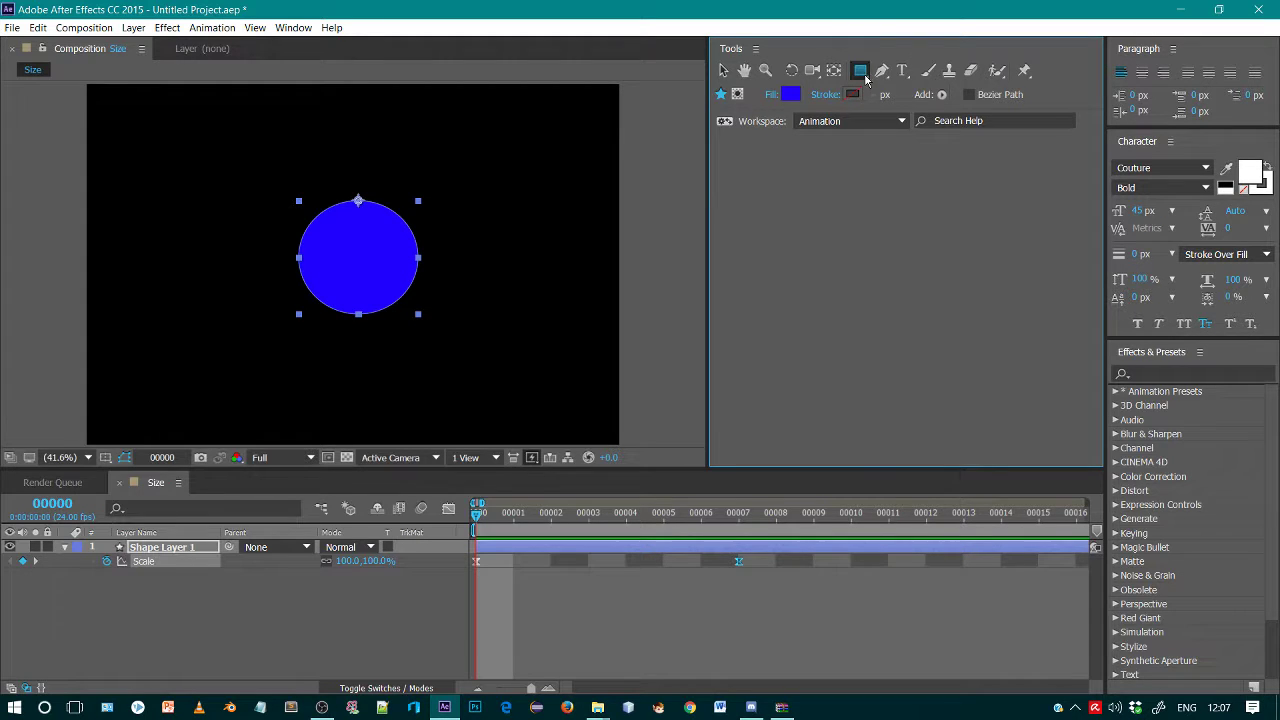
{"action": "mouse_move", "coordinate": [145, 160]}
{"action": "left_mouse_down"}
{"action": "mouse_move", "coordinate": [400, 280]}
{"action": "mouse_move", "coordinate": [422, 257]}
{"action": "left_mouse_up"}
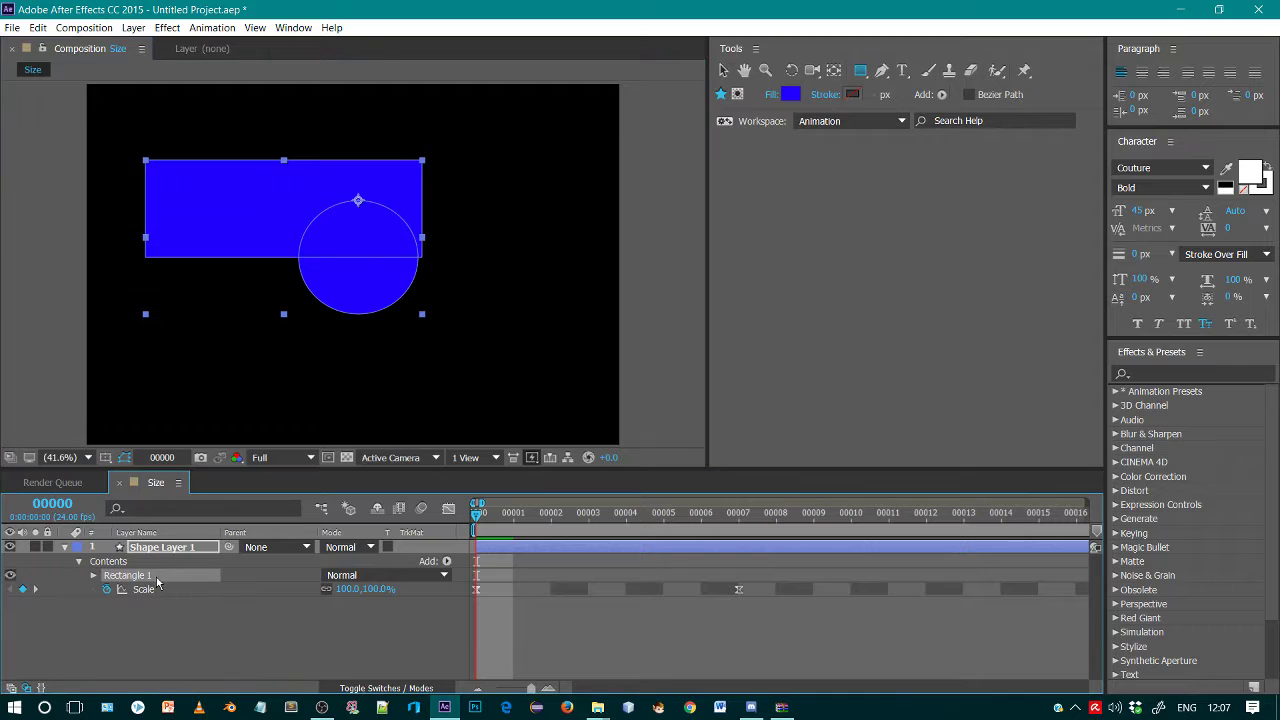
{"action": "key", "text": "Delete"}
Lock the circle's layer, draw a wide blue rectangle on a new shape layer and move it over the circle.
{"action": "left_click", "coordinate": [47, 547]}
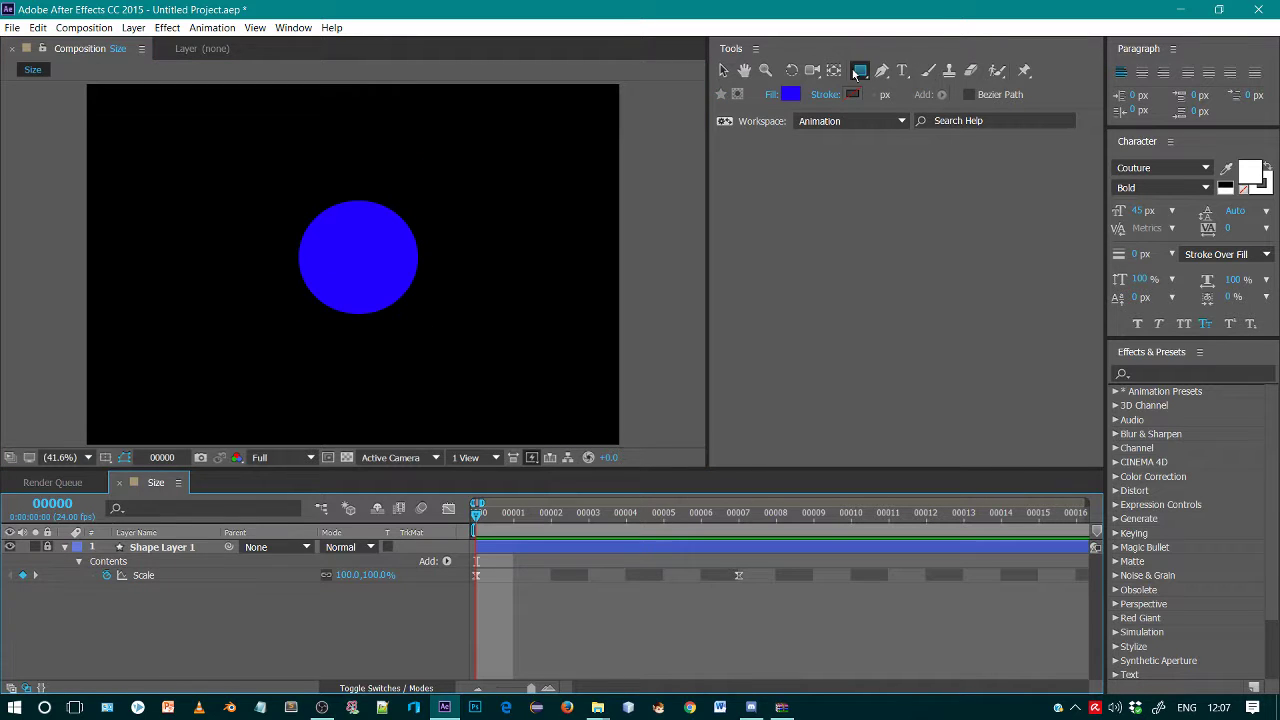
{"action": "left_click", "coordinate": [255, 147]}
{"action": "left_click_drag", "start_coordinate": [255, 147], "coordinate": [550, 202]}
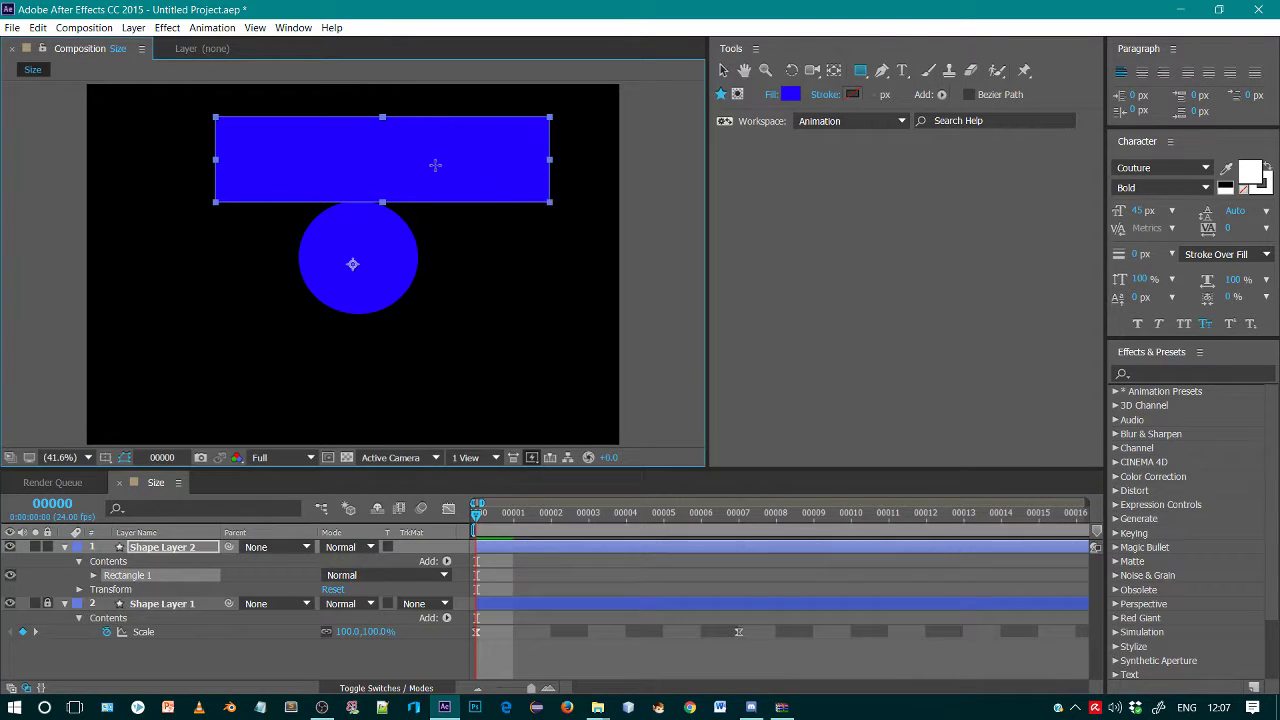
{"action": "key", "text": "v"}
{"action": "left_click_drag", "start_coordinate": [431, 152], "coordinate": [392, 289]}
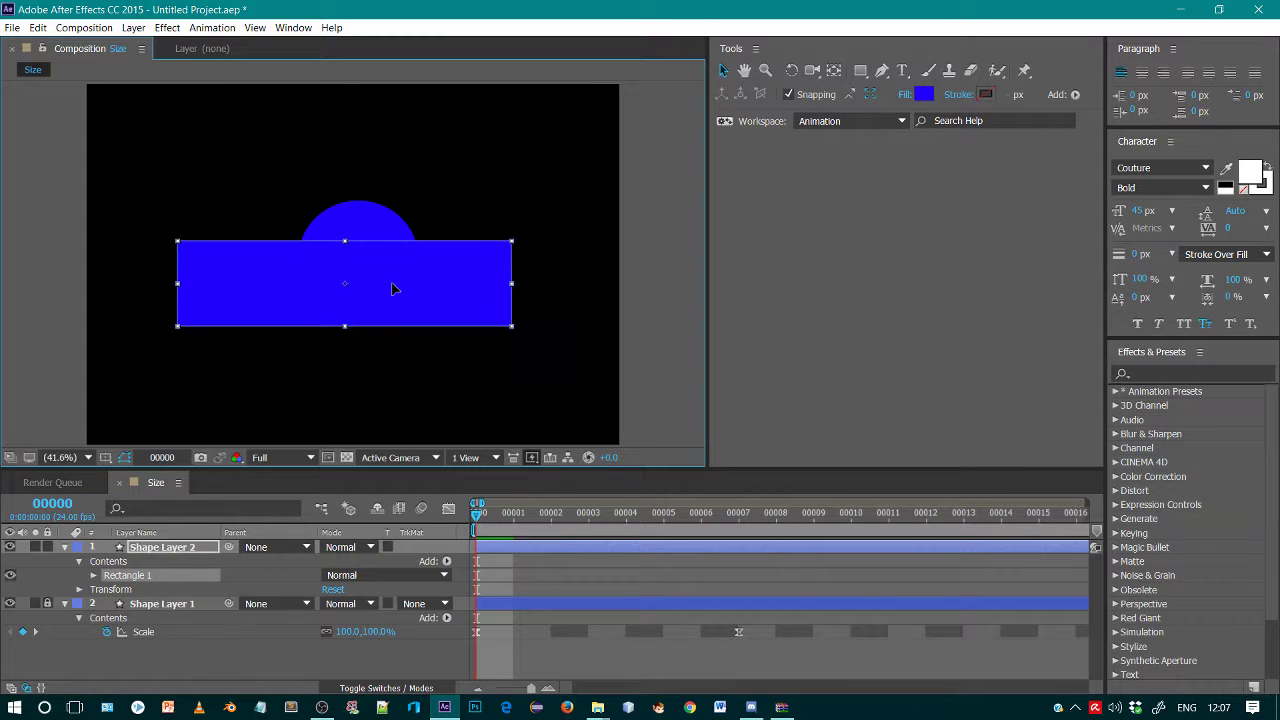
Expand the properties of Rectangle 1 and play the animation from the start.
{"action": "left_click", "coordinate": [94, 576]}
{"action": "key", "text": "space"}
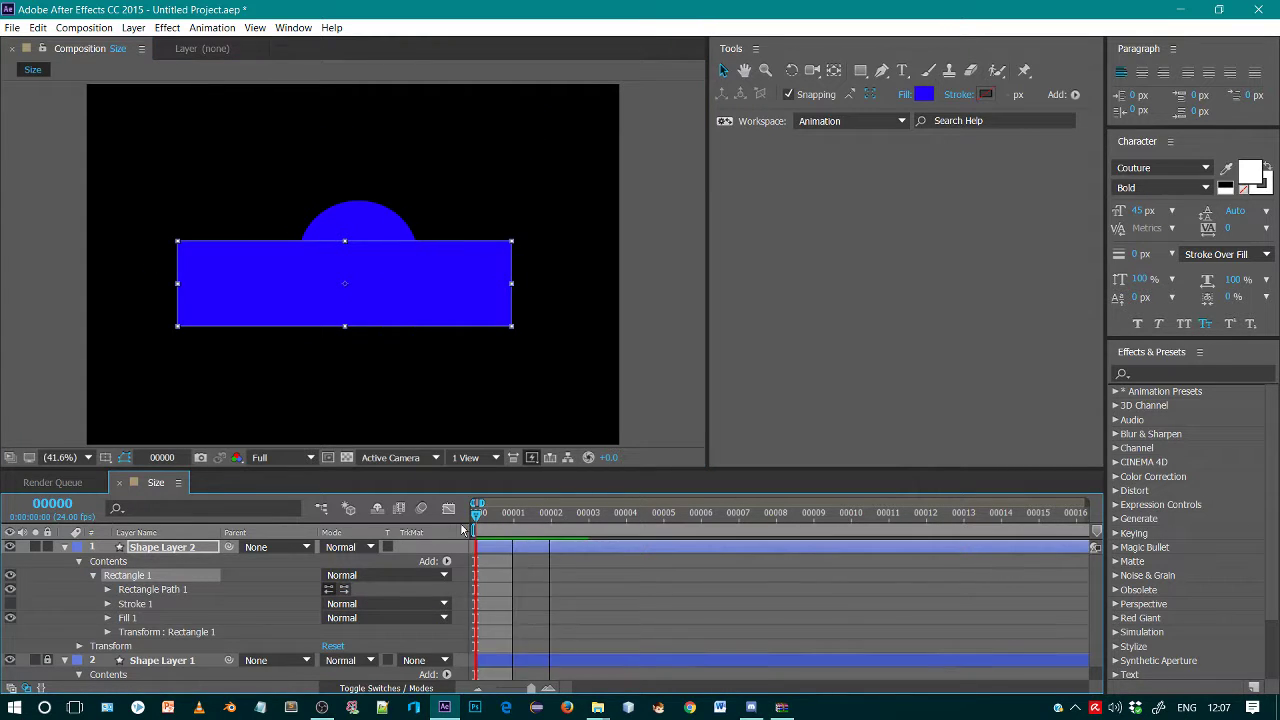
{"action": "key", "text": "space"}
Move the anchor point of Shape Layer 2 to the rectangle's centre and return to the Selection tool.
{"action": "left_click", "coordinate": [162, 549]}
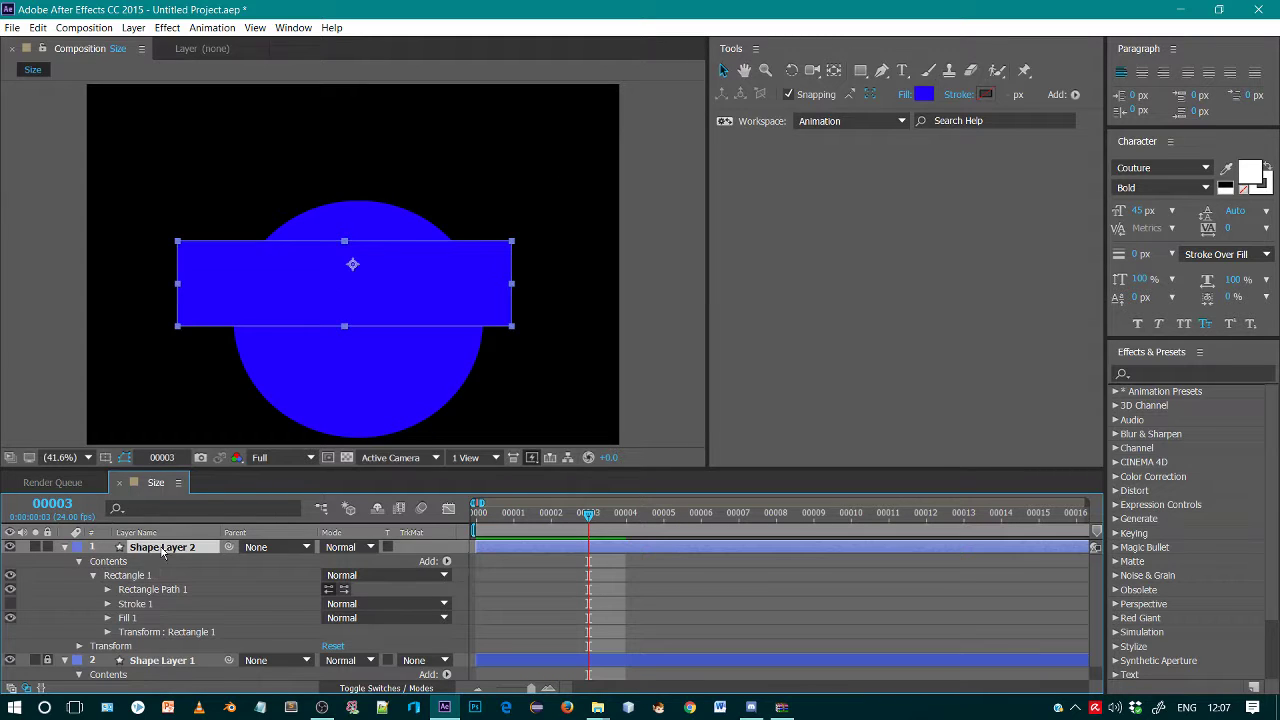
{"action": "left_click", "coordinate": [833, 70]}
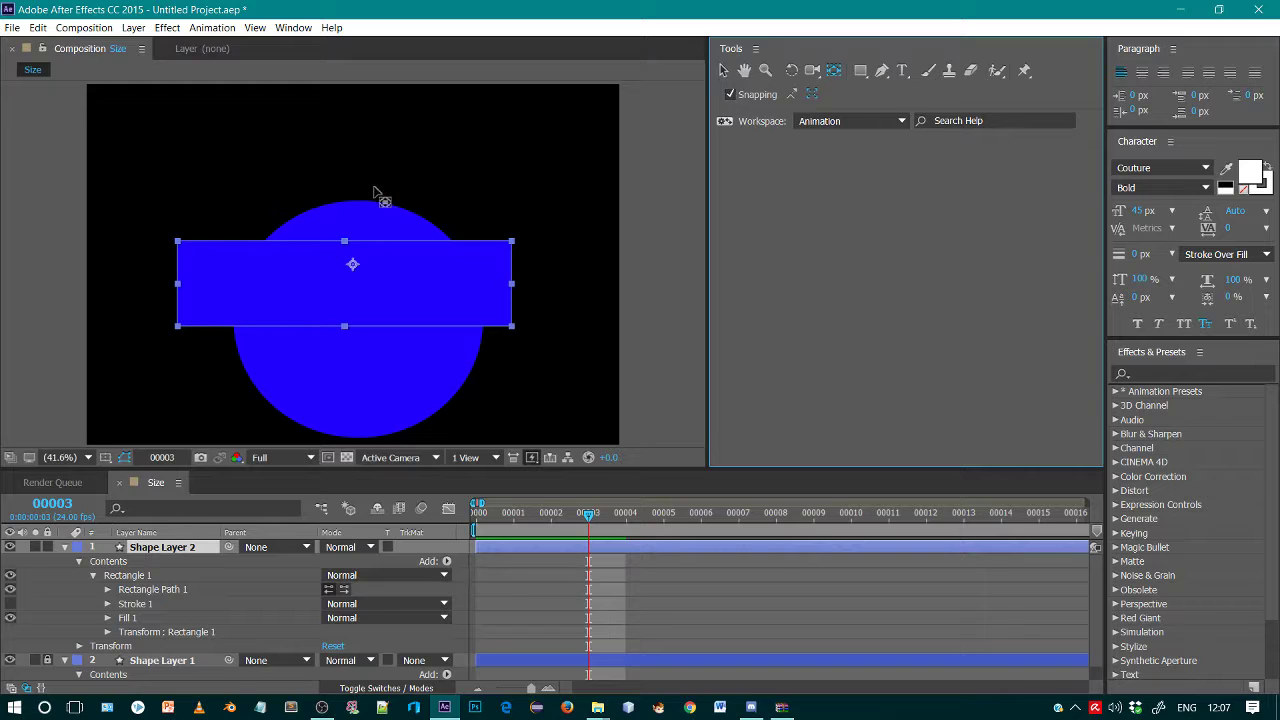
{"action": "mouse_move", "coordinate": [352, 268]}
{"action": "left_mouse_down"}
{"action": "mouse_move", "coordinate": [343, 289]}
{"action": "mouse_move", "coordinate": [480, 297]}
{"action": "mouse_move", "coordinate": [326, 305]}
{"action": "mouse_move", "coordinate": [348, 290]}
{"action": "left_mouse_up"}
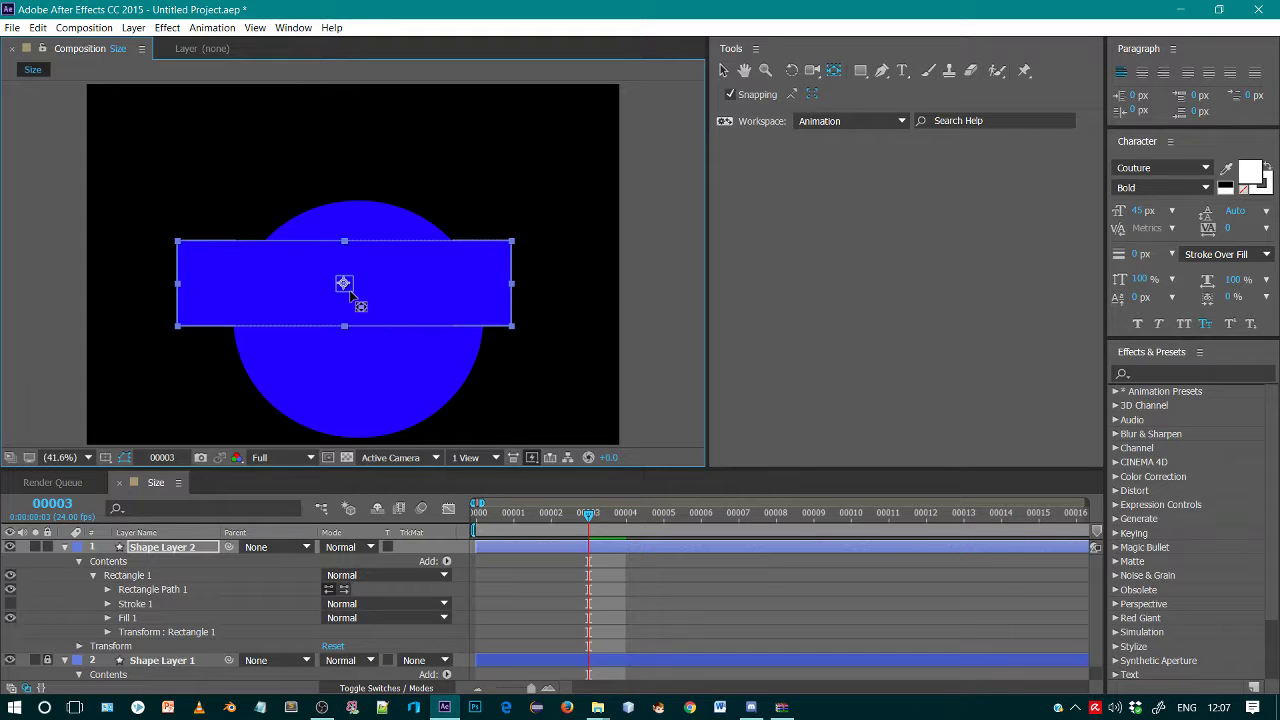
{"action": "key", "text": "v"}
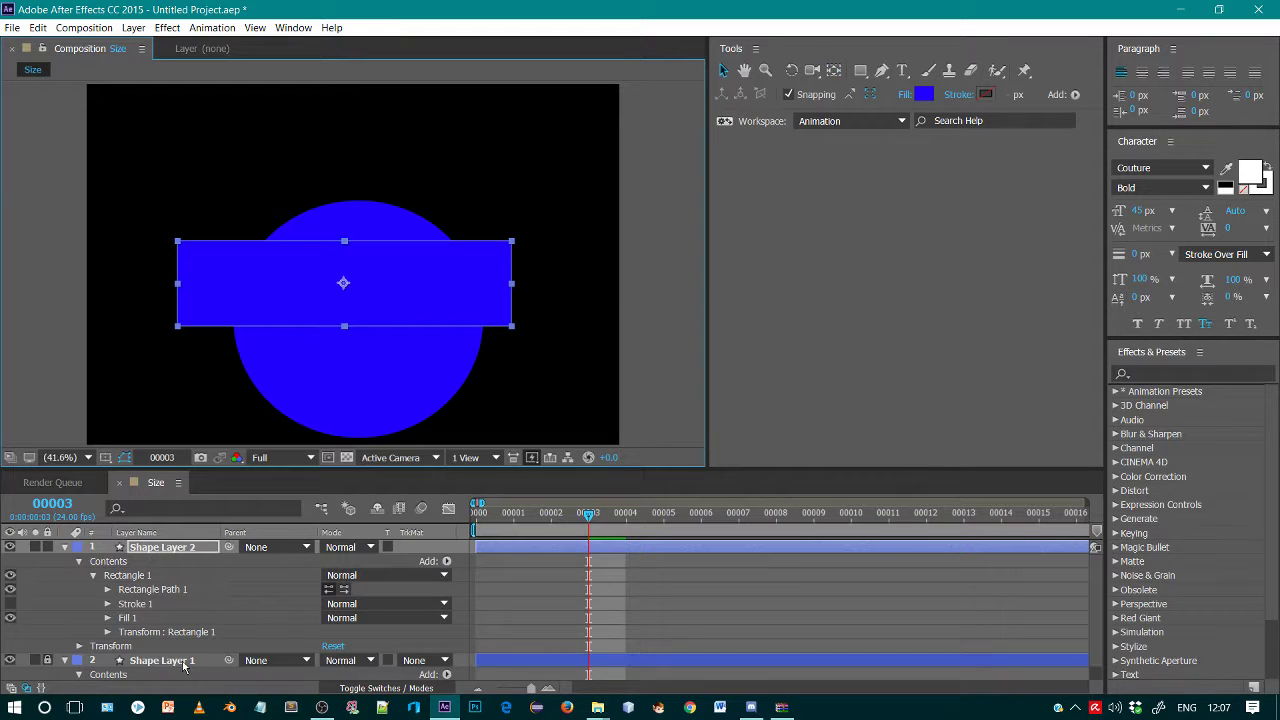
Play the animation again, and unlock and delete the circle's layer, Shape Layer 1.
{"action": "key", "text": "space"}
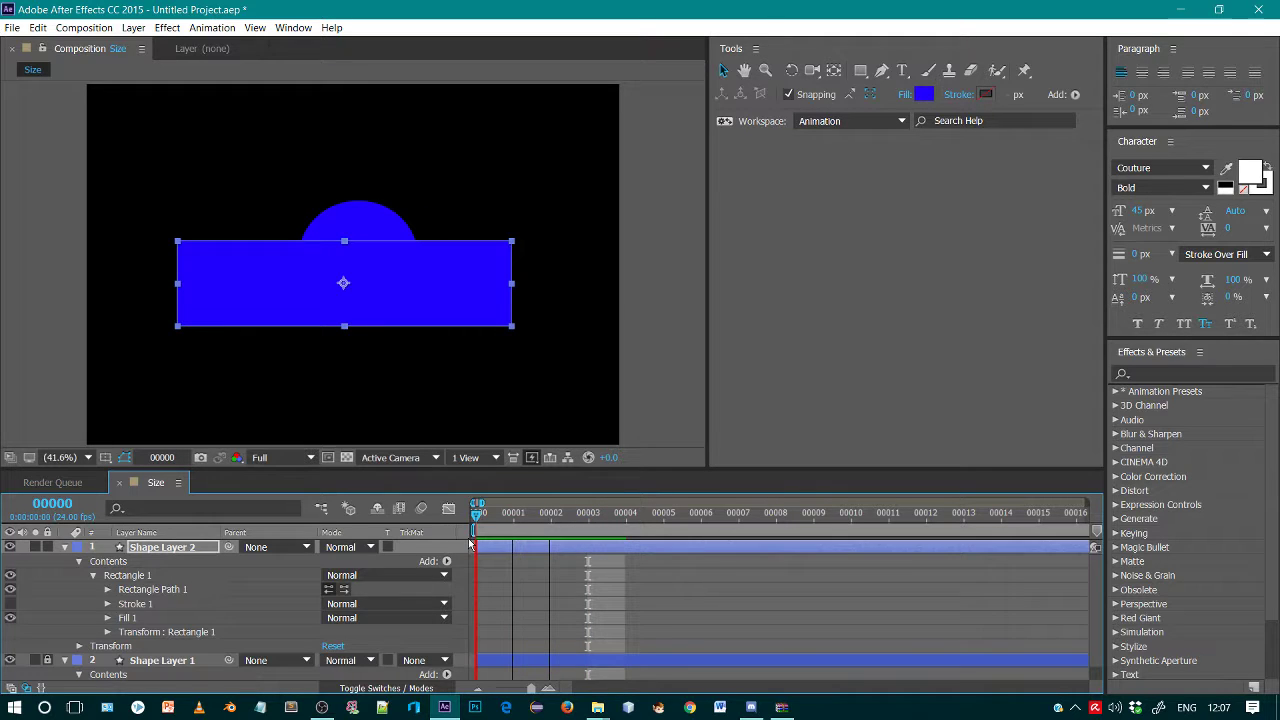
{"action": "key", "text": "space"}
{"action": "left_click", "coordinate": [90, 674]}
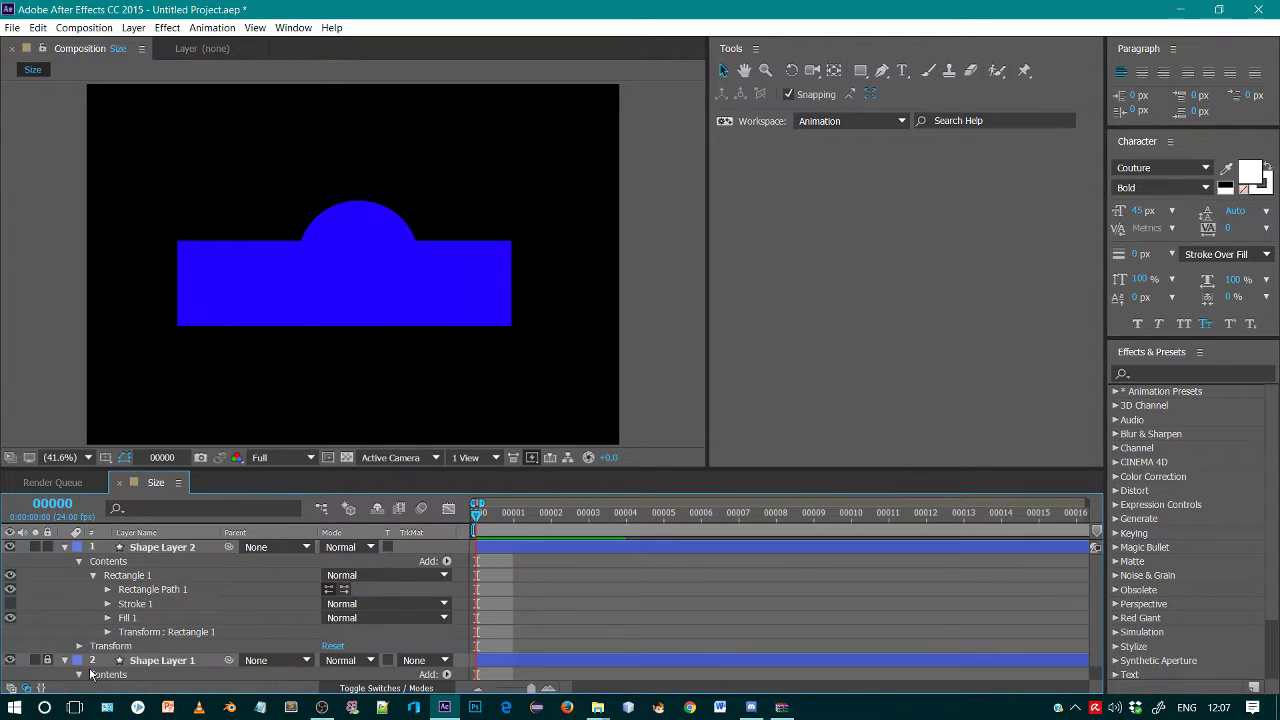
{"action": "left_click", "coordinate": [102, 662]}
{"action": "key", "text": "Delete"}
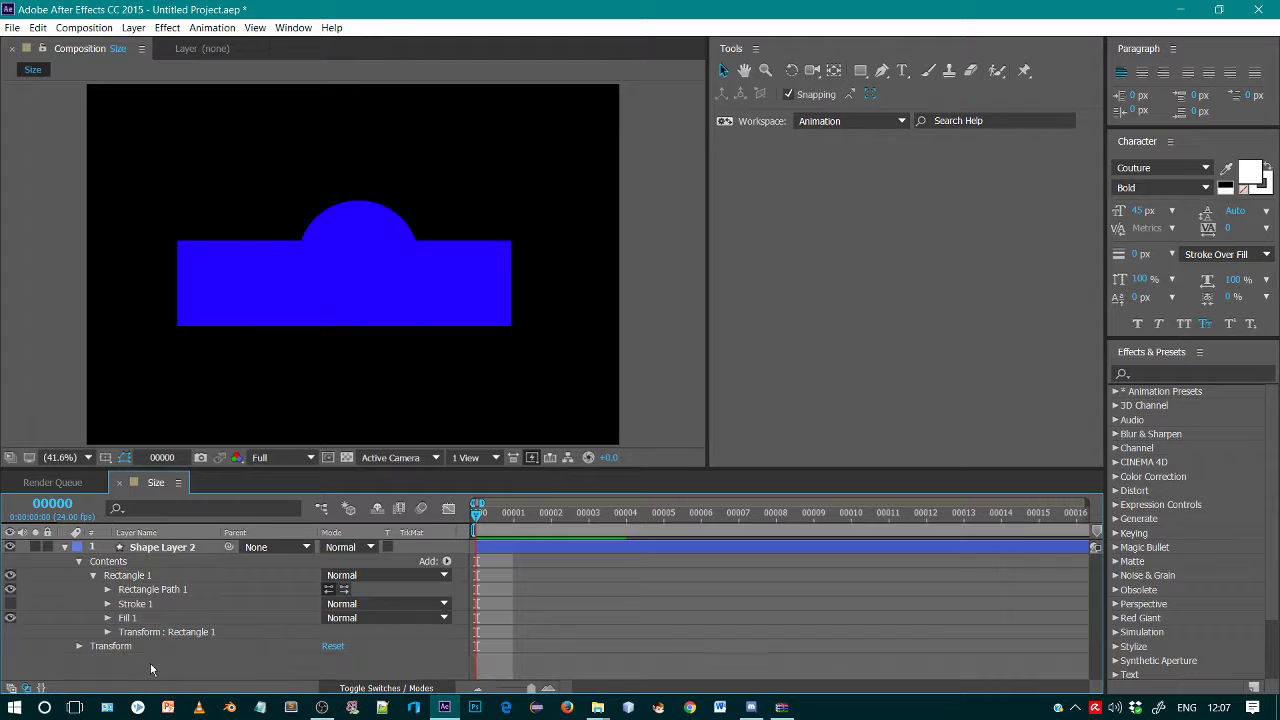
Move the rectangle against the composition's left edge and place its anchor point at the middle of its left side.
{"action": "key", "text": "c"}
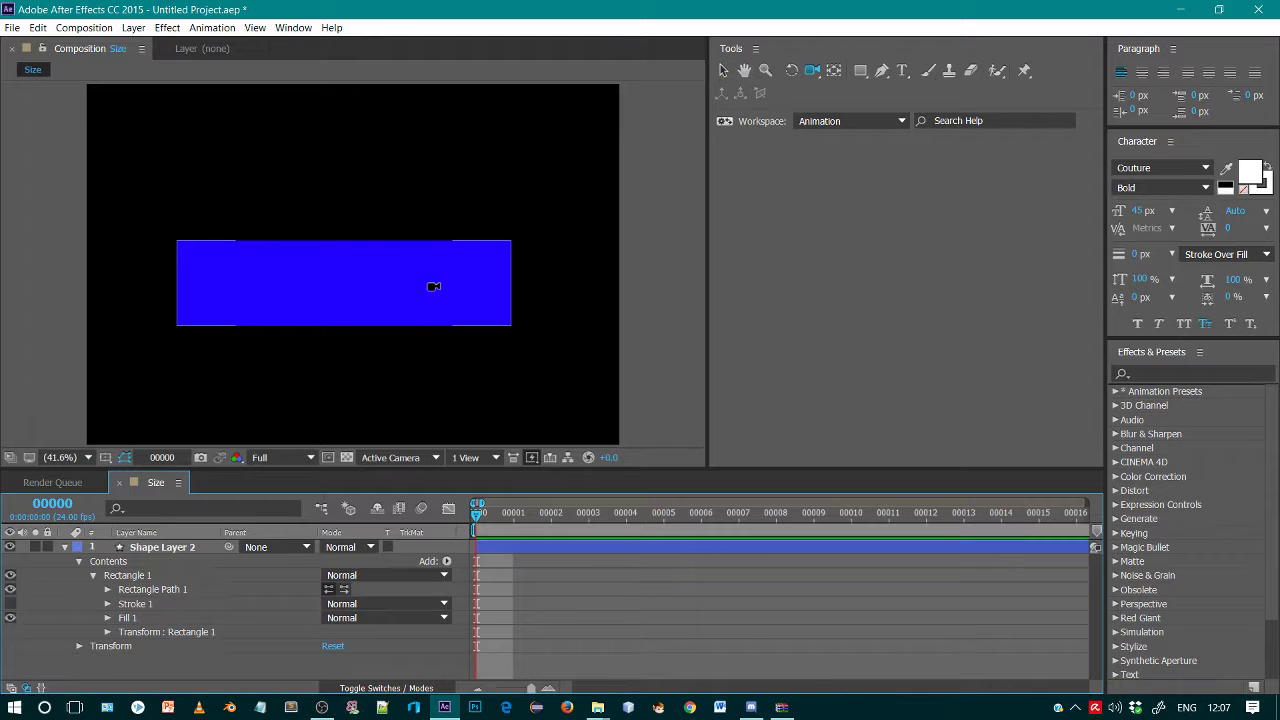
{"action": "key", "text": "v"}
{"action": "left_click_drag", "start_coordinate": [418, 301], "coordinate": [320, 299]}
{"action": "left_click", "coordinate": [812, 70]}
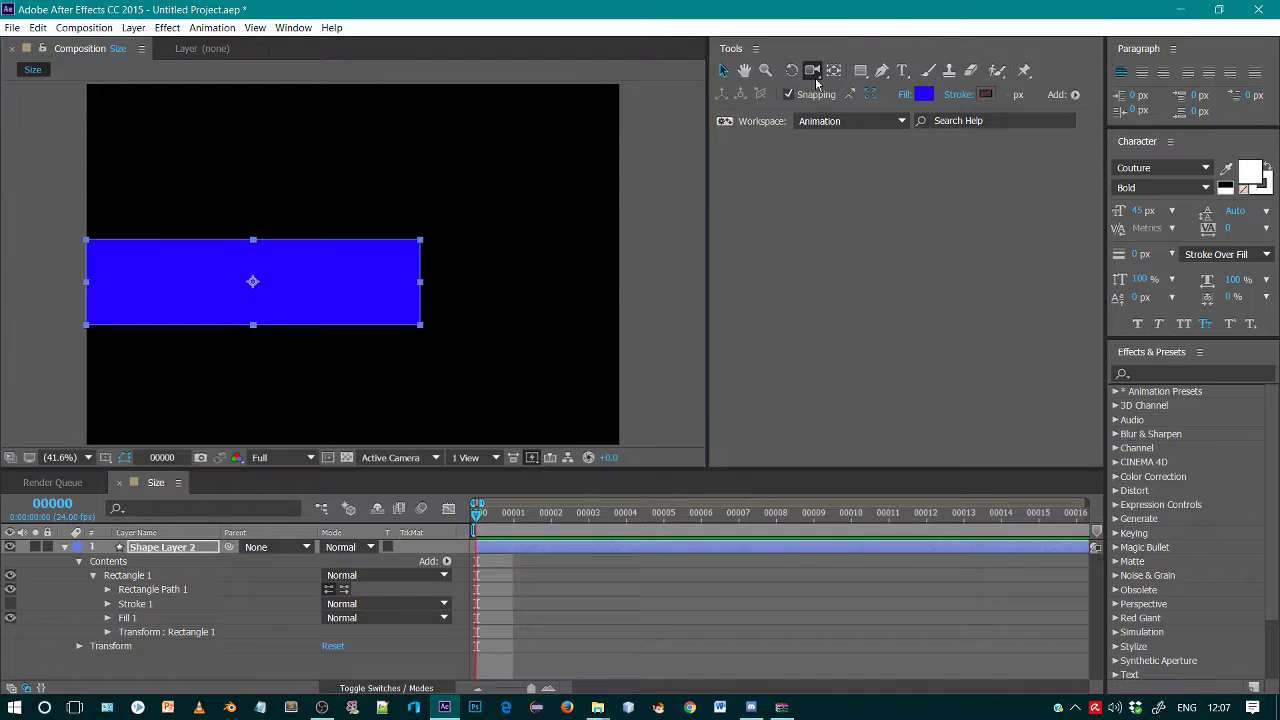
{"action": "left_click", "coordinate": [828, 76]}
{"action": "left_click_drag", "start_coordinate": [256, 282], "coordinate": [87, 284]}
{"action": "key", "text": "v"}
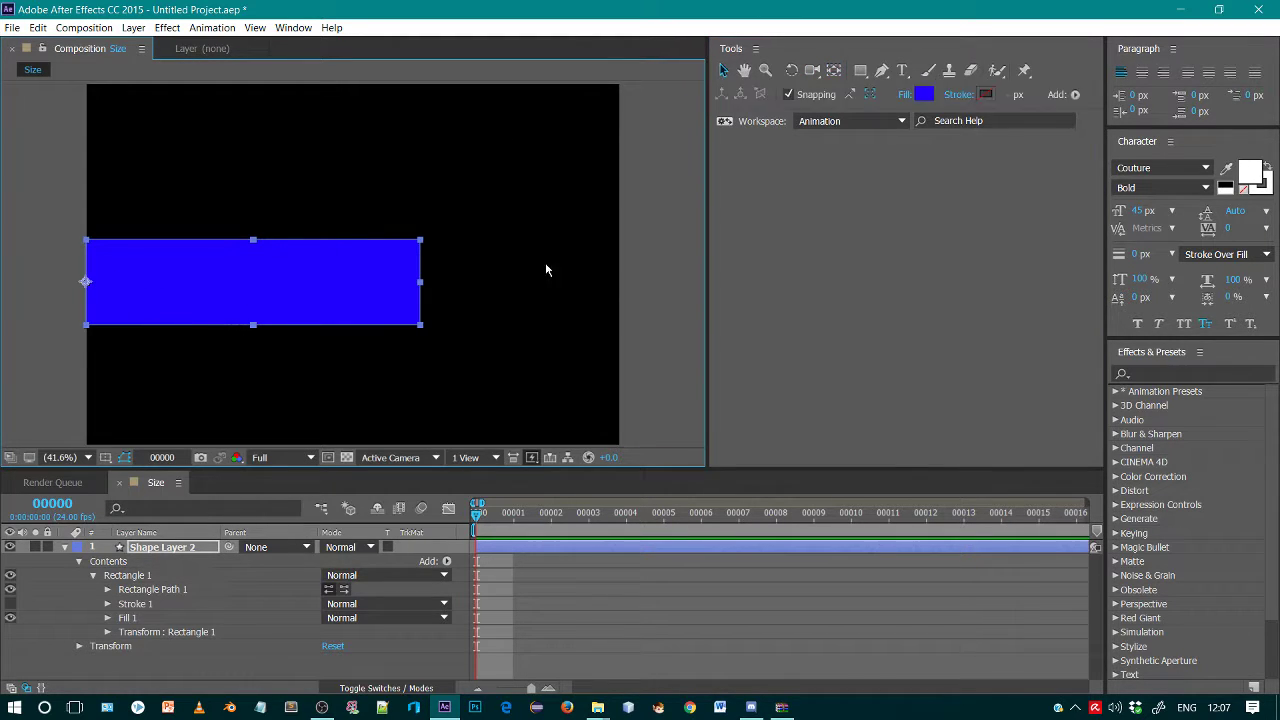
Show the rectangle layer's Scale and add keyframes at frame 0 and frame 5, moving the second one to frame 10.
{"action": "left_click", "coordinate": [168, 556]}
{"action": "key", "text": "s"}
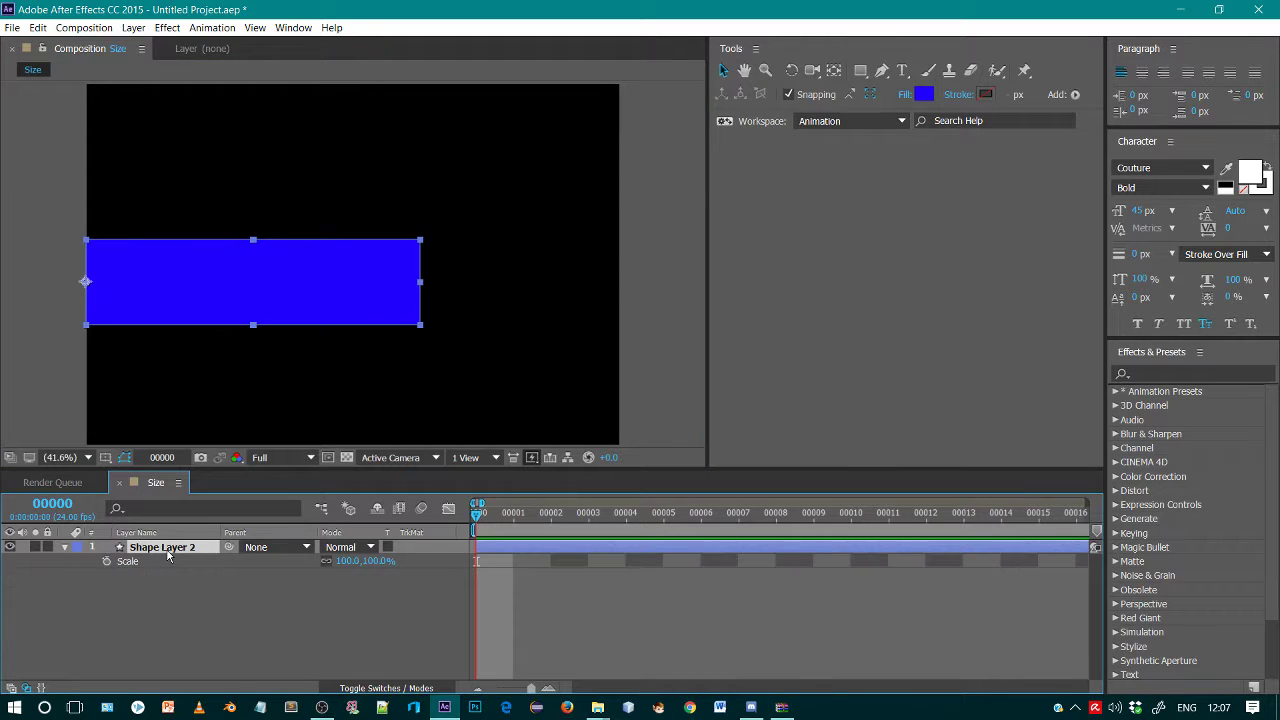
{"action": "left_click", "coordinate": [106, 562]}
{"action": "left_click_drag", "start_coordinate": [477, 514], "coordinate": [664, 549]}
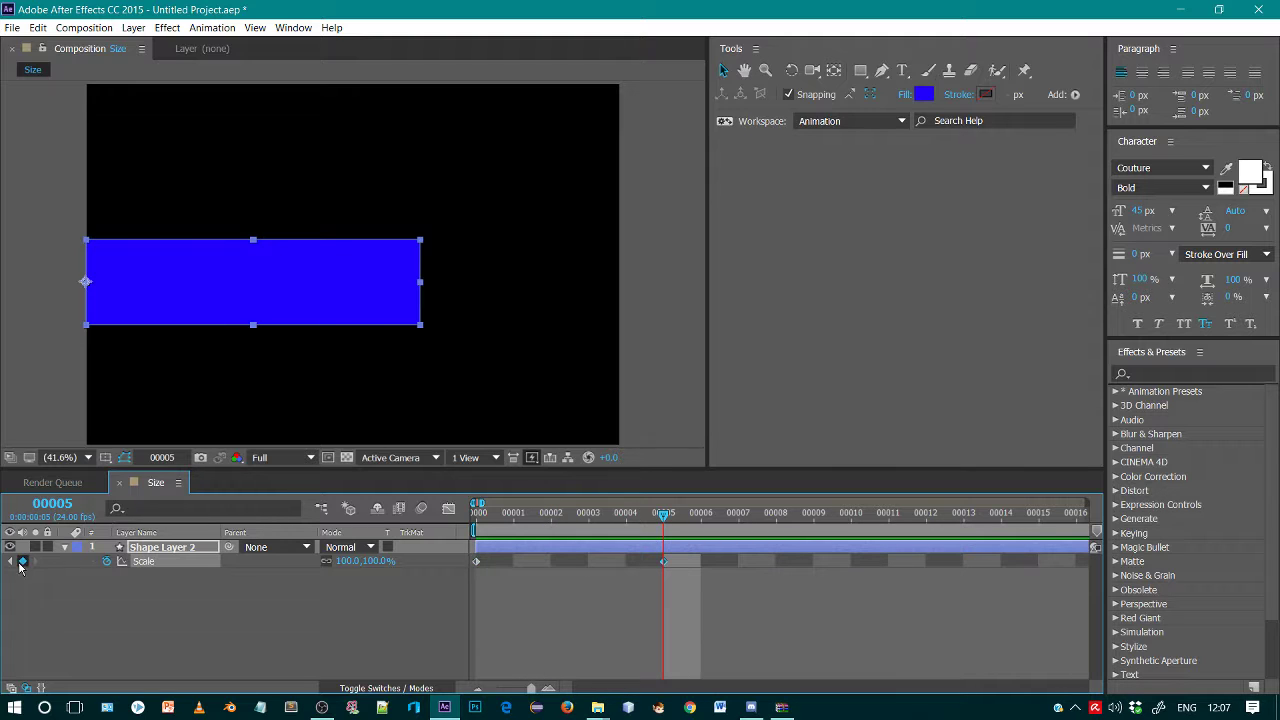
{"action": "left_click", "coordinate": [478, 688]}
{"action": "left_click", "coordinate": [478, 688]}
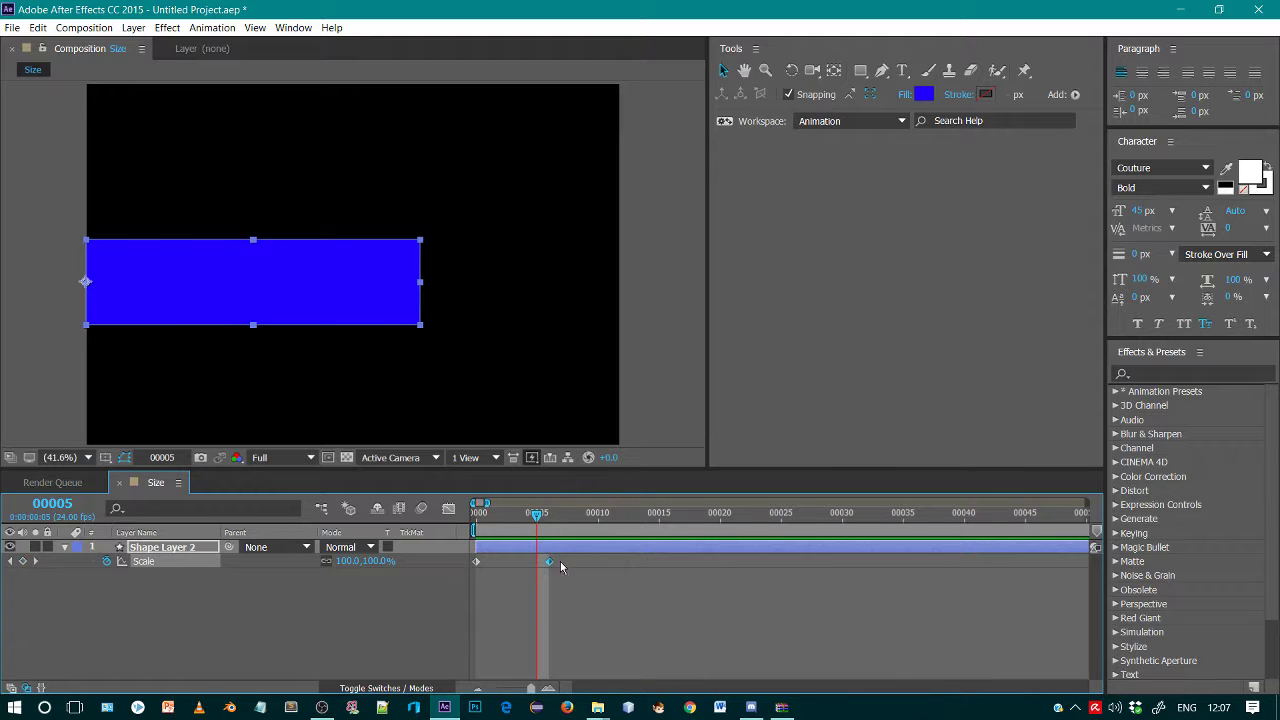
Unlink the rectangle's Scale proportions and set its Scale at frame 5 to 161% horizontally and 126% vertically.
{"action": "left_click", "coordinate": [419, 289]}
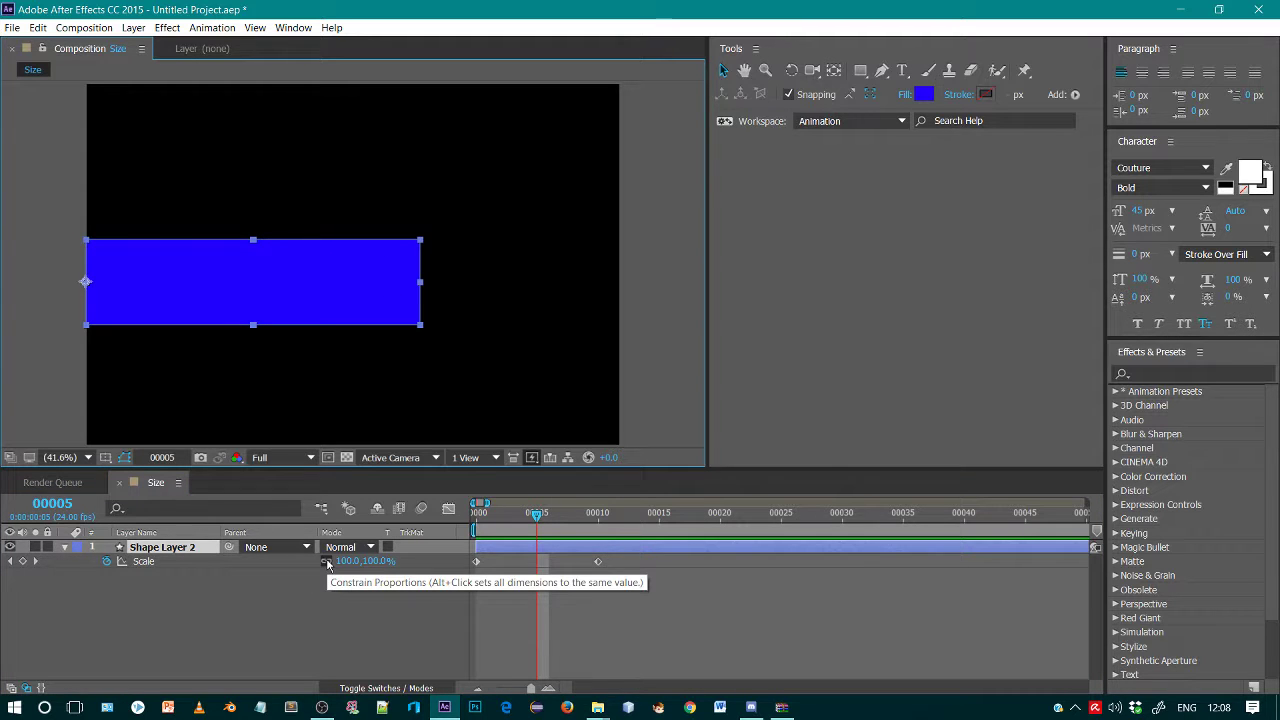
{"action": "left_click", "coordinate": [327, 563]}
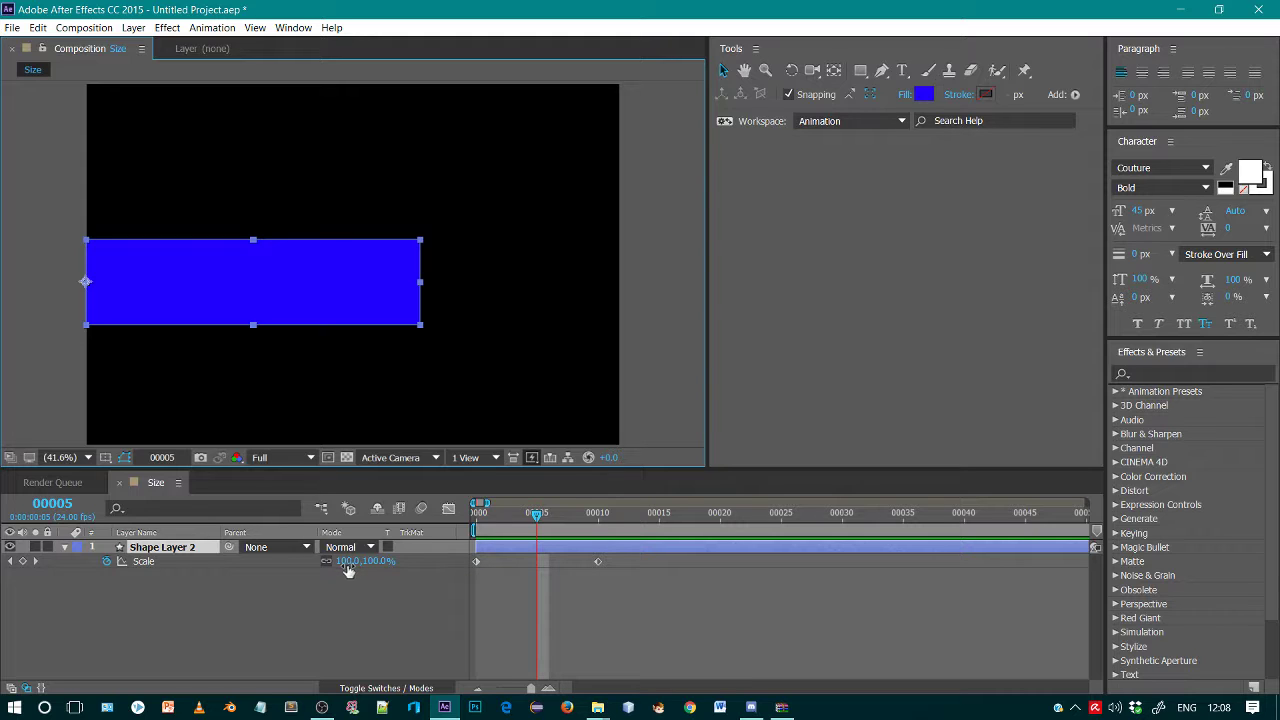
{"action": "left_click_drag", "start_coordinate": [348, 570], "coordinate": [374, 566]}
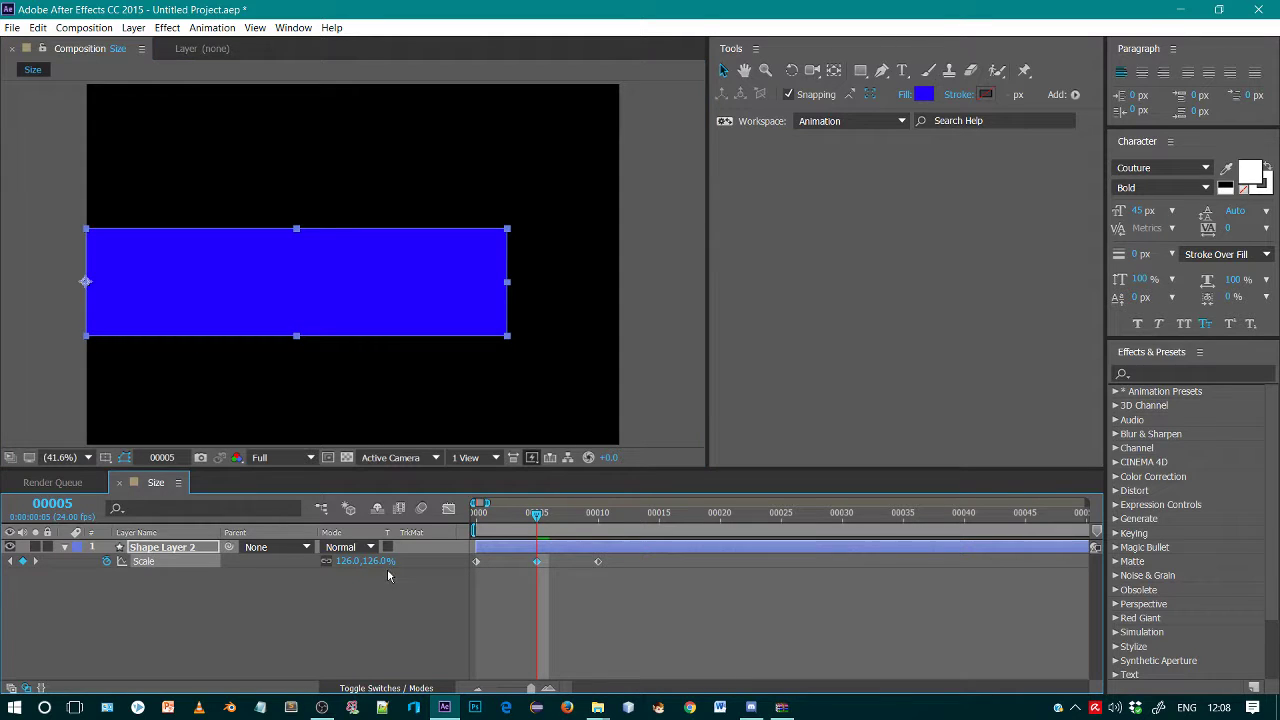
{"action": "left_click", "coordinate": [327, 562]}
{"action": "mouse_move", "coordinate": [338, 562]}
{"action": "left_mouse_down"}
{"action": "mouse_move", "coordinate": [378, 562]}
{"action": "mouse_move", "coordinate": [357, 563]}
{"action": "left_mouse_up"}
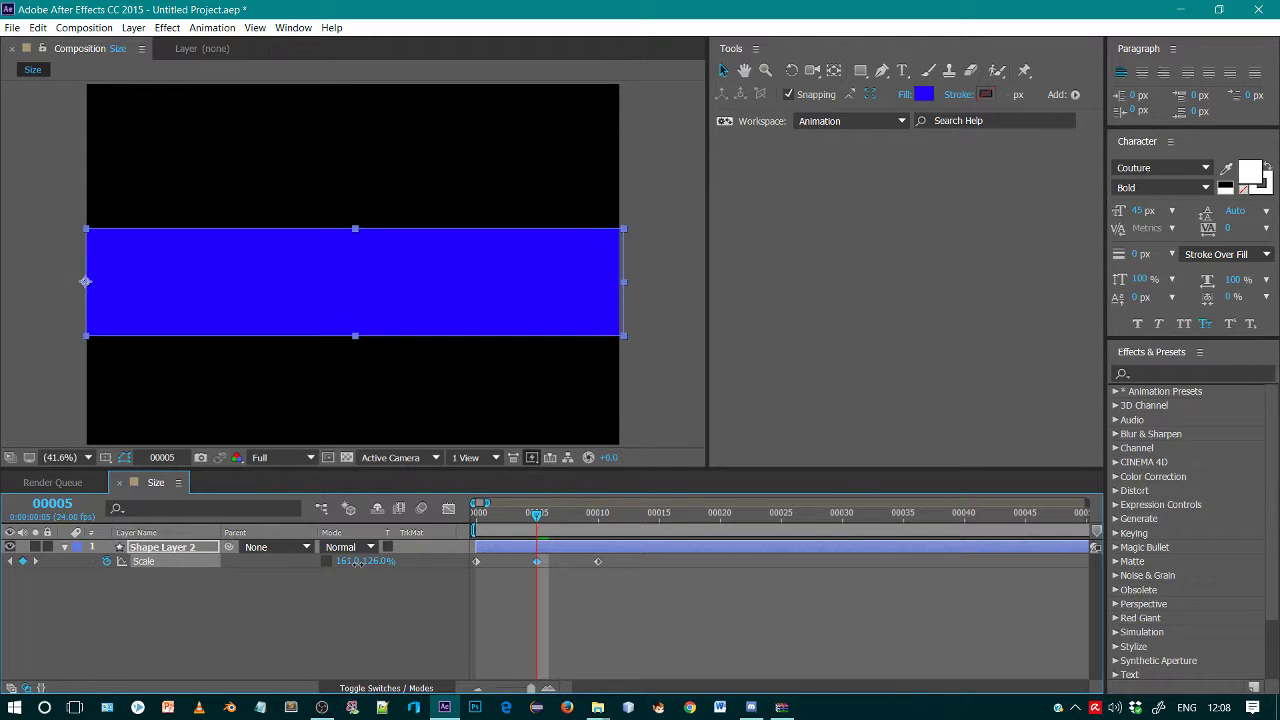
Delete the rectangle's Scale keyframe at frame 5.
{"action": "left_click", "coordinate": [559, 598]}
{"action": "left_click", "coordinate": [537, 561]}
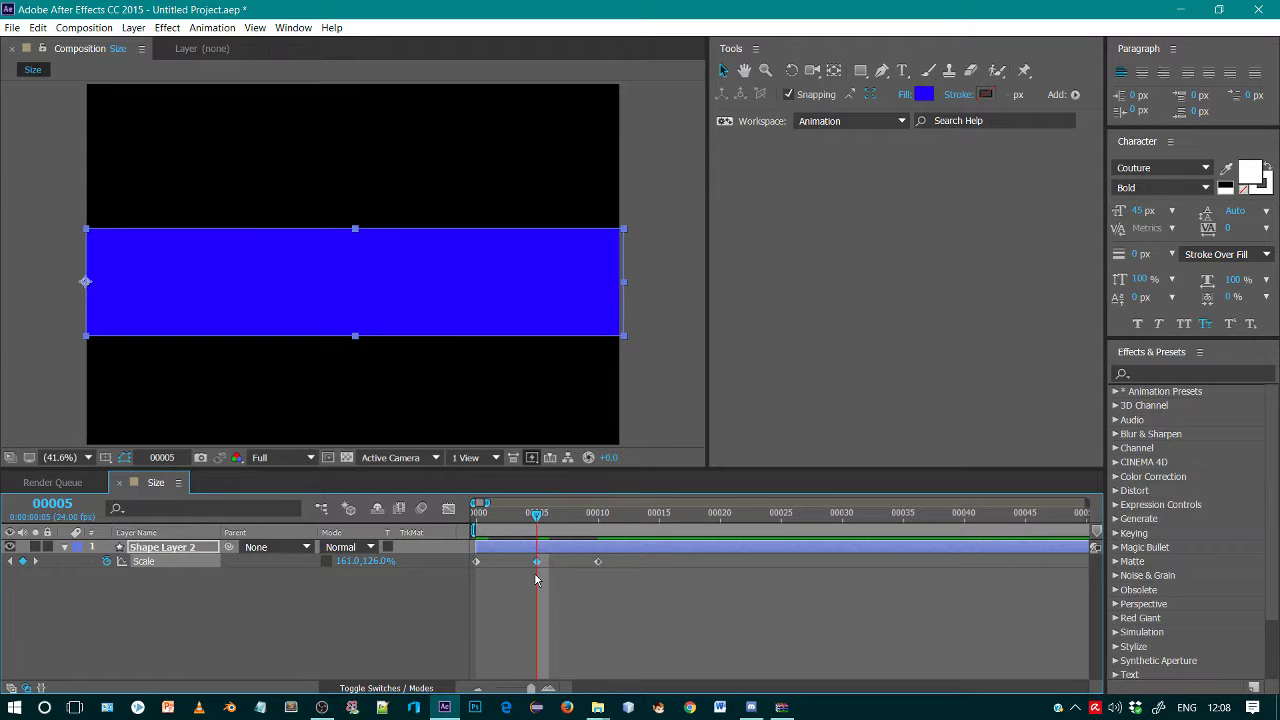
{"action": "key", "text": "Delete"}
Stretch the rectangle's horizontal Scale at the frame 10 keyframe and play the animation from frame 0.
{"action": "left_click", "coordinate": [35, 561]}
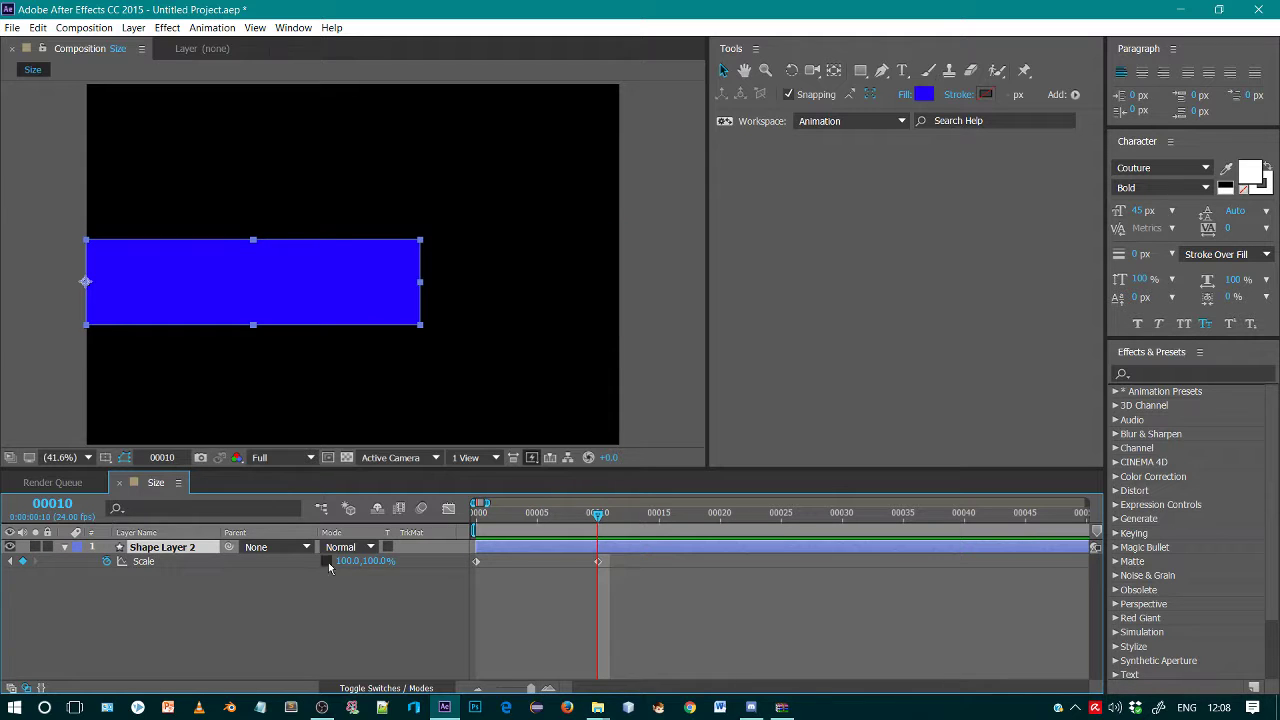
{"action": "left_click_drag", "start_coordinate": [348, 561], "coordinate": [399, 561]}
{"action": "left_click", "coordinate": [563, 594]}
{"action": "left_click_drag", "start_coordinate": [525, 533], "coordinate": [461, 532]}
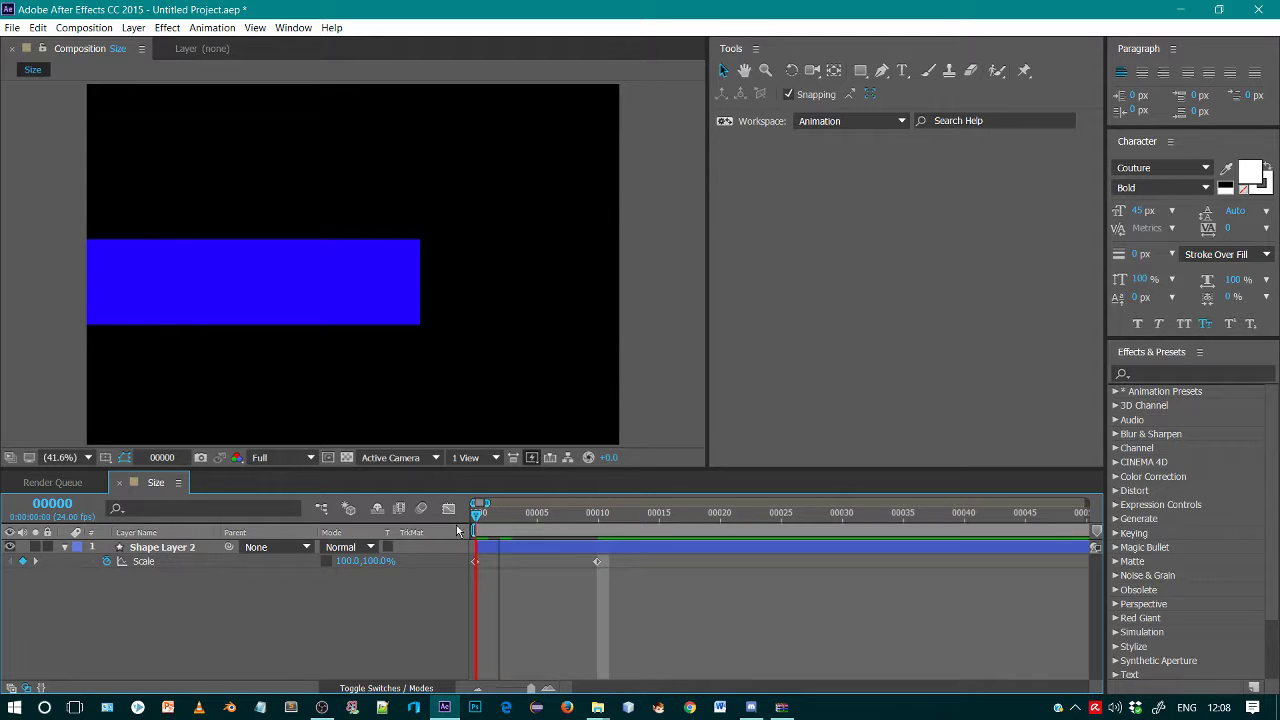
Set the rectangle's horizontal Scale at frame 0 to 0% and scrub through the first frames to preview the stretch.
{"action": "left_click", "coordinate": [349, 561]}
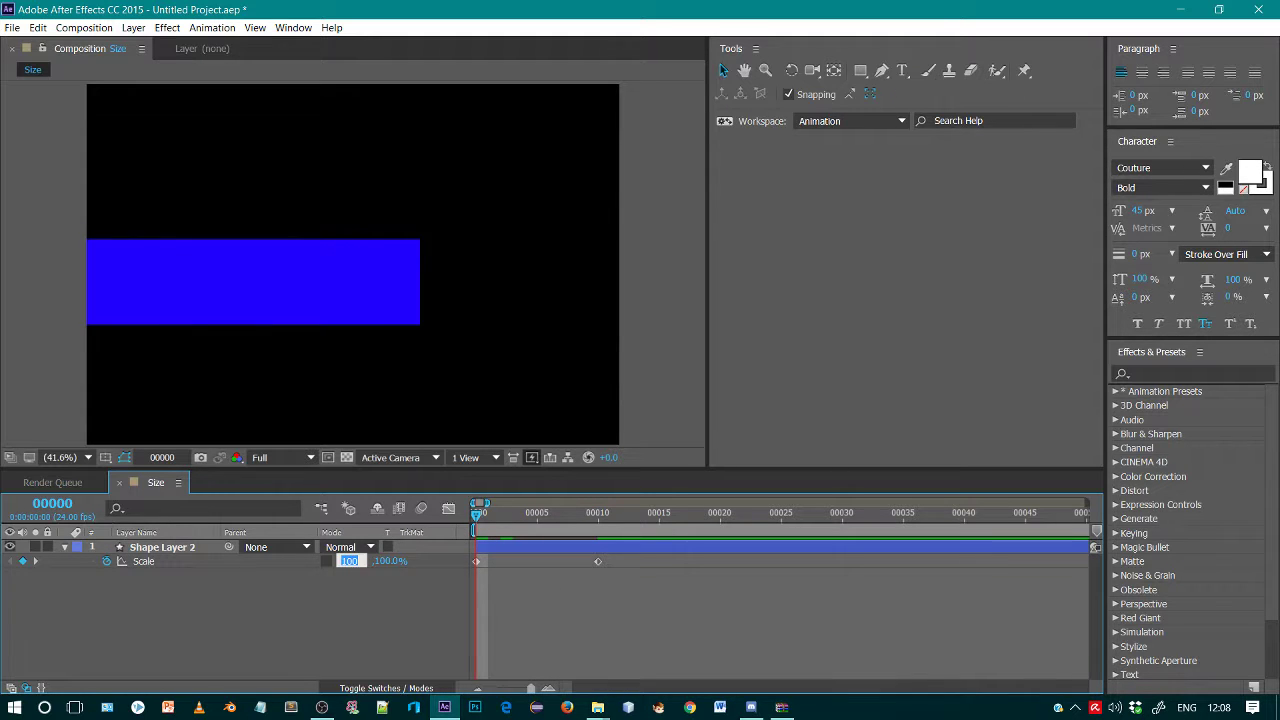
{"action": "type", "text": "0"}
{"action": "key", "text": "Return"}
{"action": "left_click", "coordinate": [509, 632]}
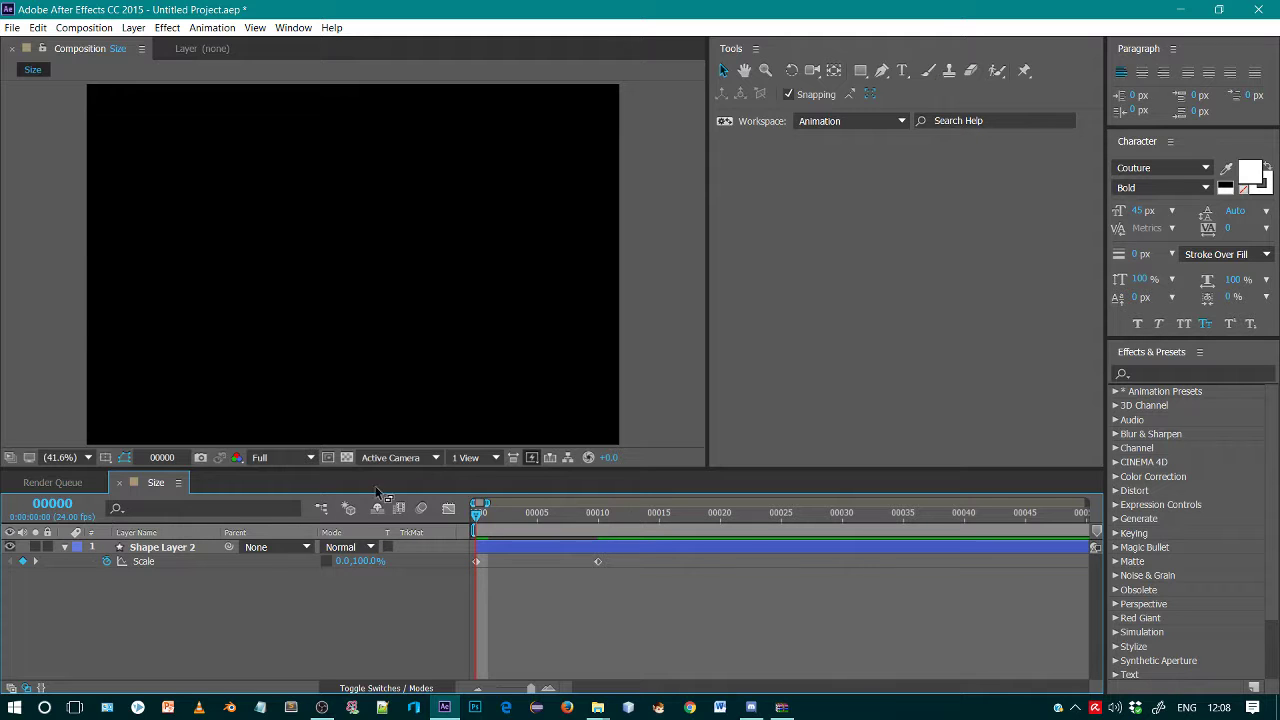
{"action": "left_click_drag", "start_coordinate": [633, 517], "coordinate": [536, 517]}
{"action": "left_click_drag", "start_coordinate": [456, 517], "coordinate": [512, 517]}
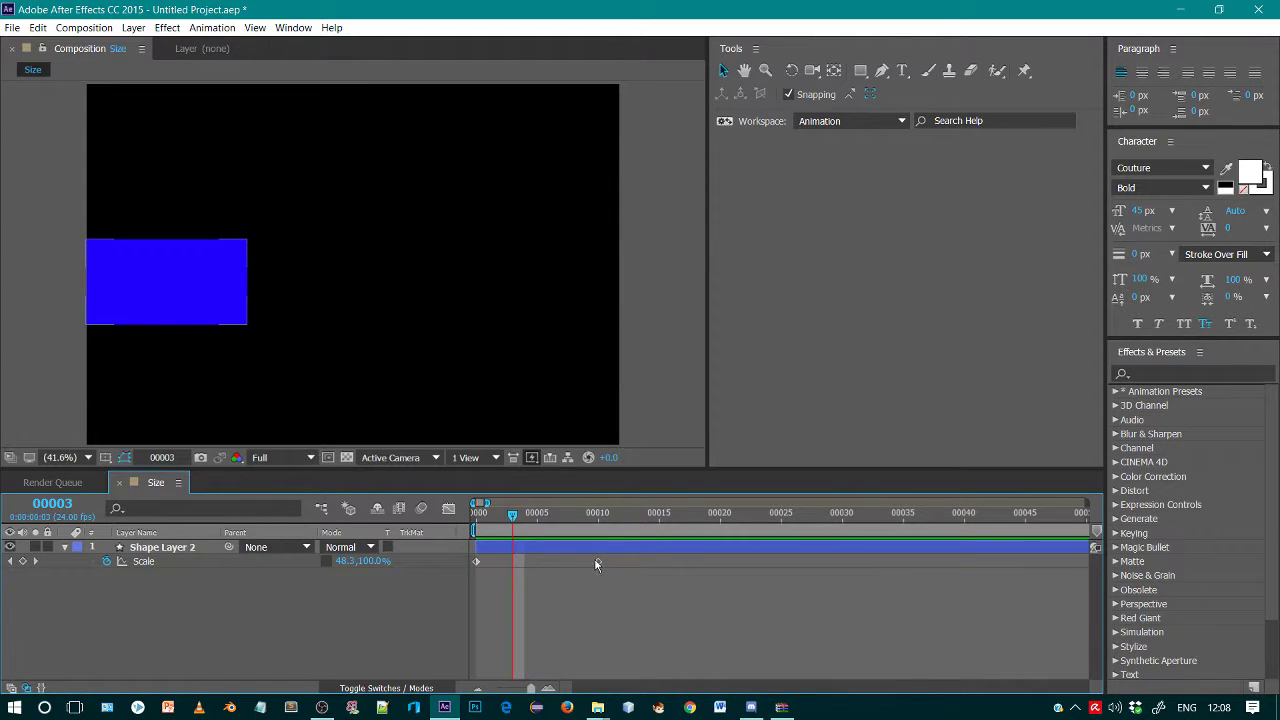
Move the rectangle's second Scale keyframe to frame 14 and apply Easy Ease to both Scale keyframes.
{"action": "left_click_drag", "start_coordinate": [596, 563], "coordinate": [479, 566]}
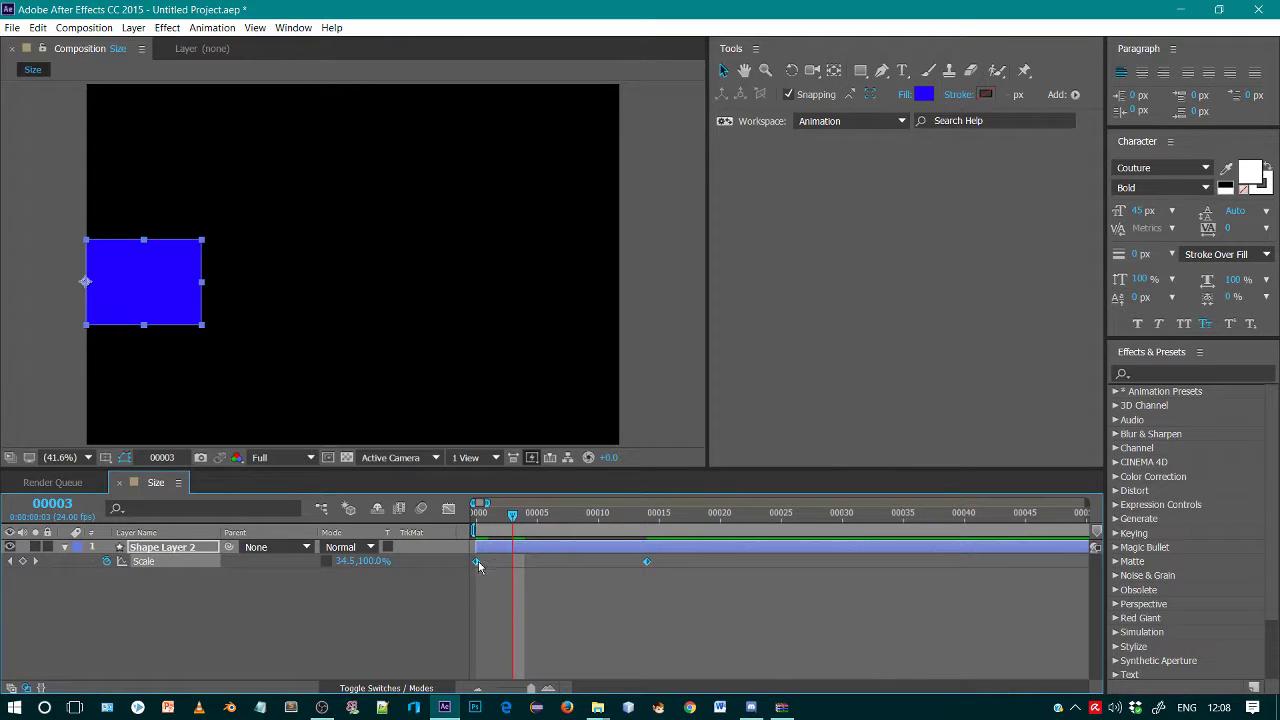
{"action": "right_click", "coordinate": [479, 566]}
{"action": "mouse_move", "coordinate": [564, 553]}
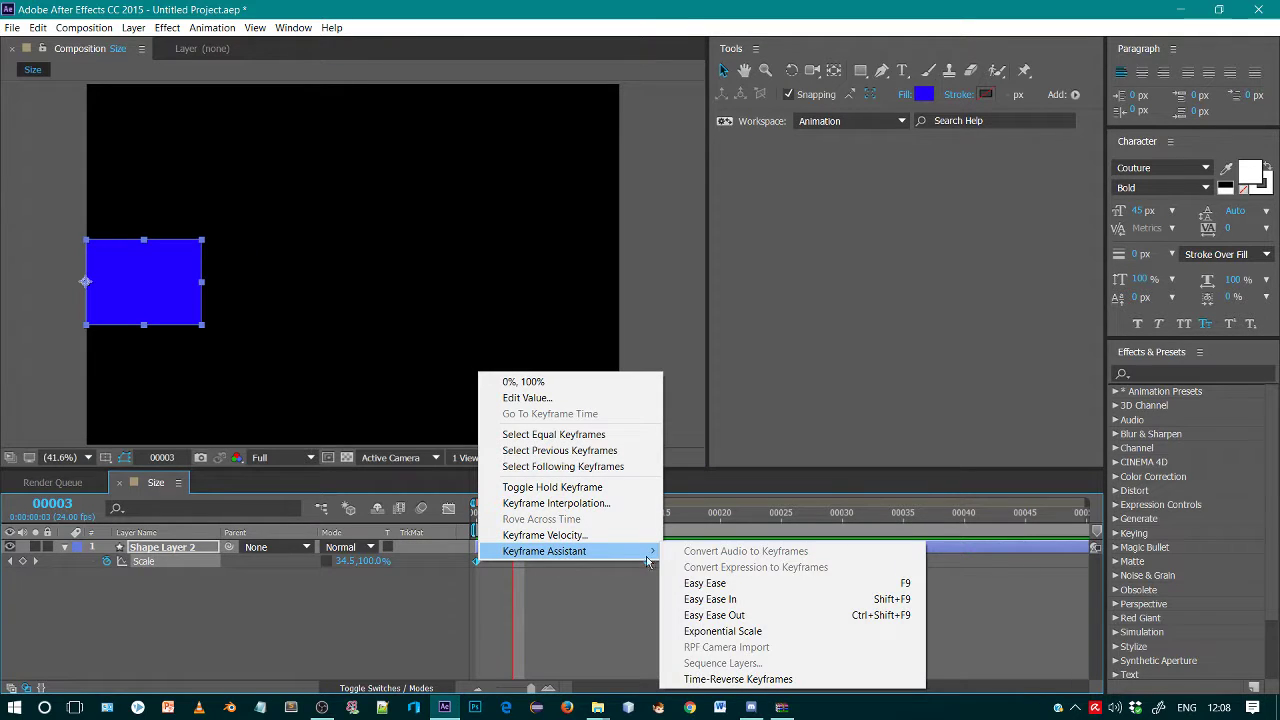
{"action": "left_click", "coordinate": [706, 583]}
In the rectangle's Scale speed graph, extend the influence handles of both keyframes until they meet at frame 7.
{"action": "left_click", "coordinate": [449, 508]}
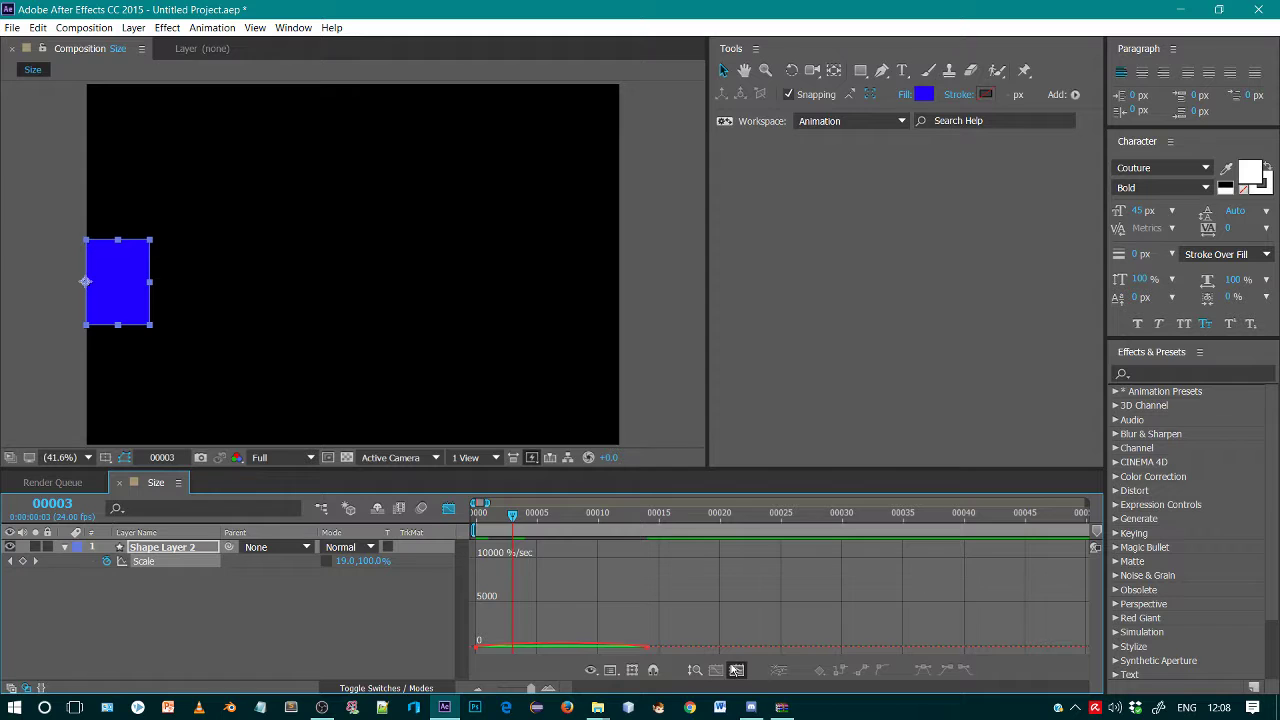
{"action": "left_click", "coordinate": [736, 670]}
{"action": "left_click", "coordinate": [478, 649]}
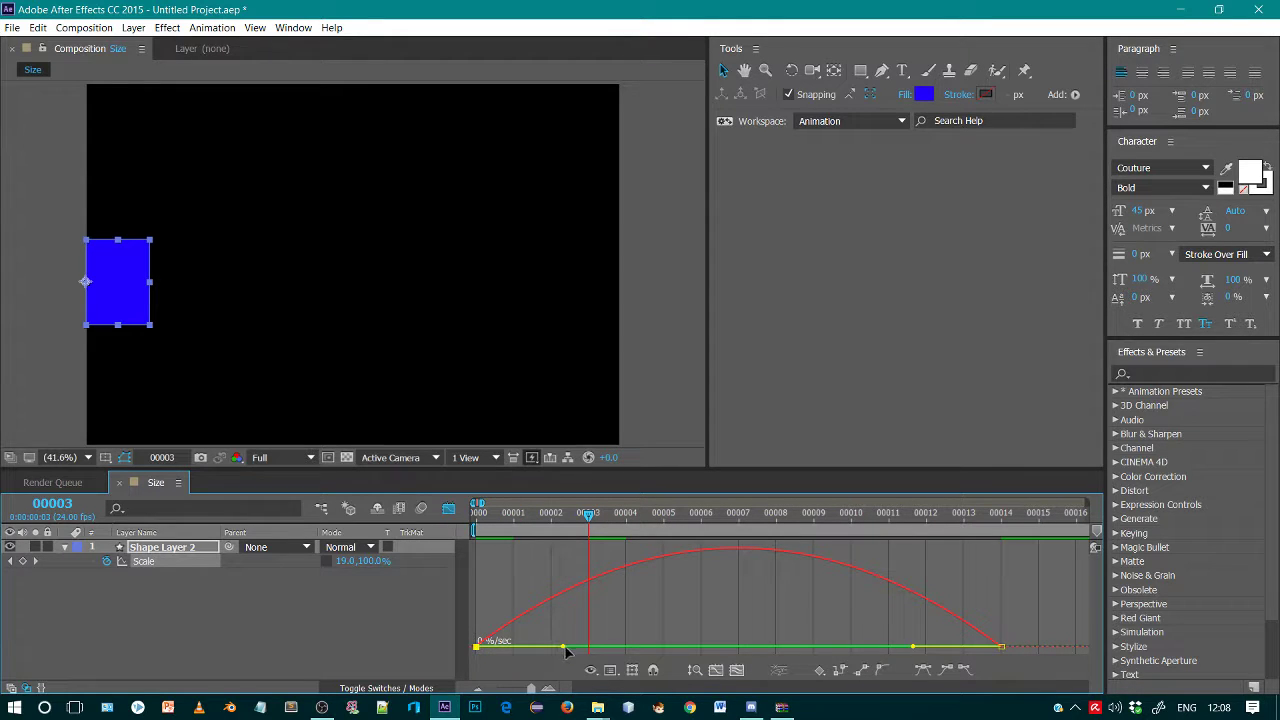
{"action": "left_click_drag", "start_coordinate": [565, 651], "coordinate": [808, 649]}
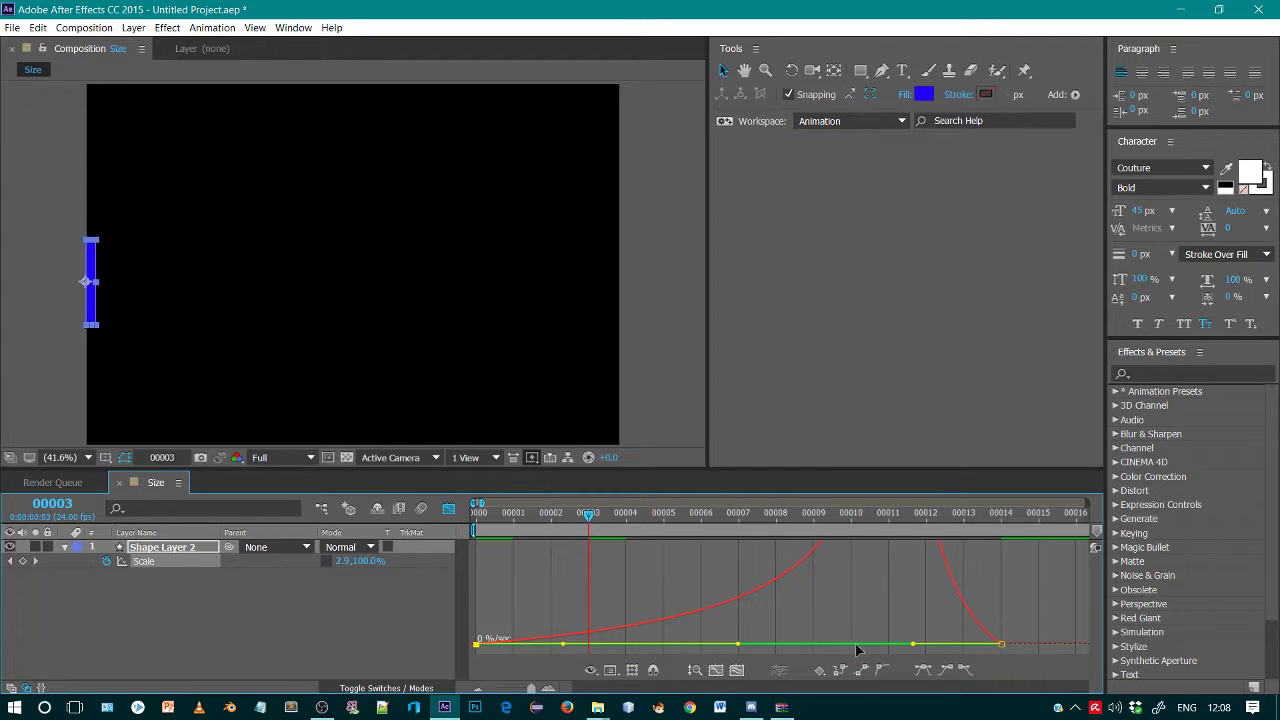
{"action": "mouse_move", "coordinate": [732, 601]}
{"action": "left_click_drag", "start_coordinate": [916, 645], "coordinate": [735, 645]}
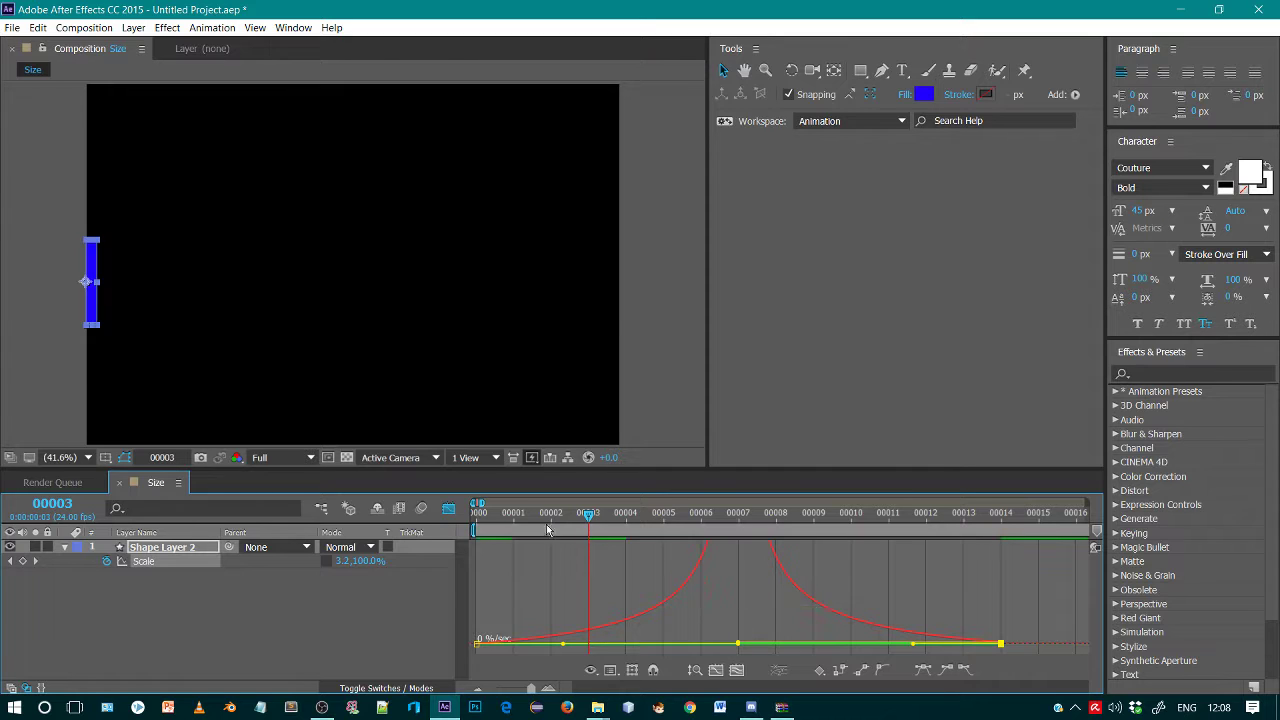
Play the rectangle's eased scale animation from the start and return from the Graph Editor to the keyframe view.
{"action": "left_click_drag", "start_coordinate": [547, 530], "coordinate": [423, 534]}
{"action": "key", "text": "space"}
{"action": "left_click", "coordinate": [551, 519]}
{"action": "left_click", "coordinate": [447, 511]}
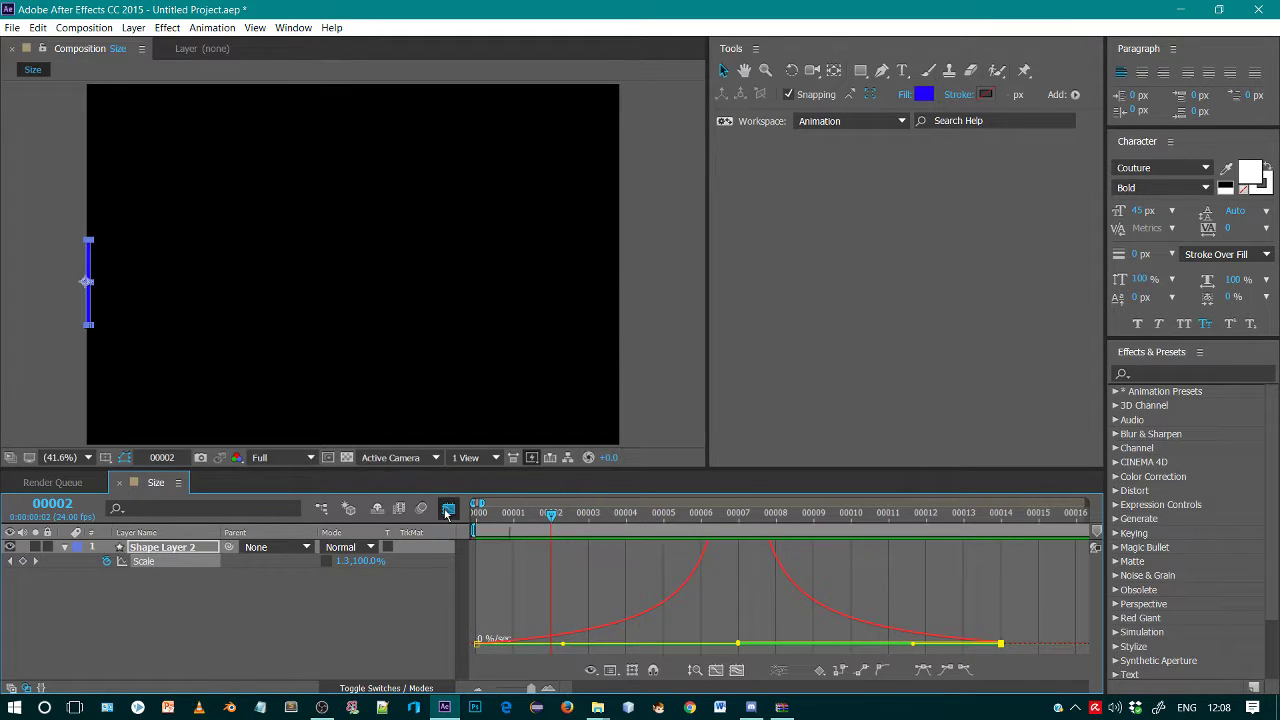
{"action": "left_click", "coordinate": [447, 511]}
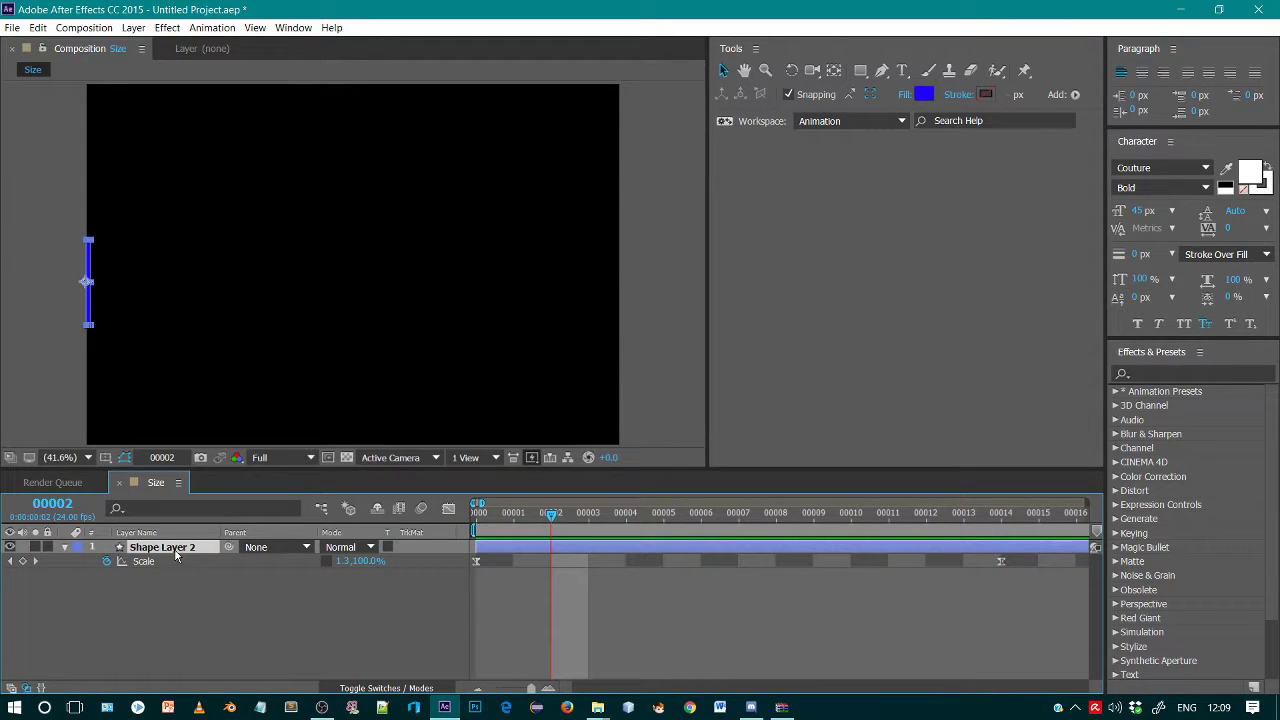
Add a horizontal text layer reading "hidsjflkdsjflsdf" above the fully stretched blue rectangle at frame 22.
{"action": "left_click", "coordinate": [477, 690]}
{"action": "left_click", "coordinate": [477, 690]}
{"action": "left_click", "coordinate": [477, 690]}
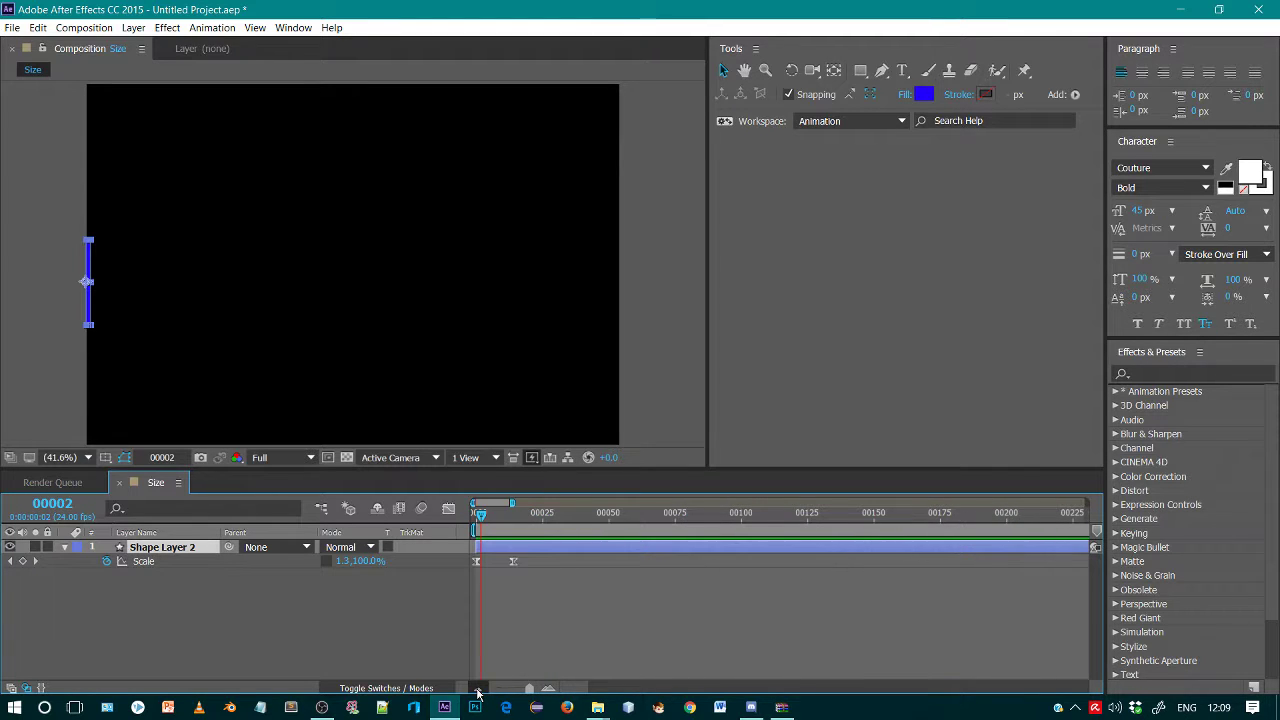
{"action": "left_click", "coordinate": [535, 514]}
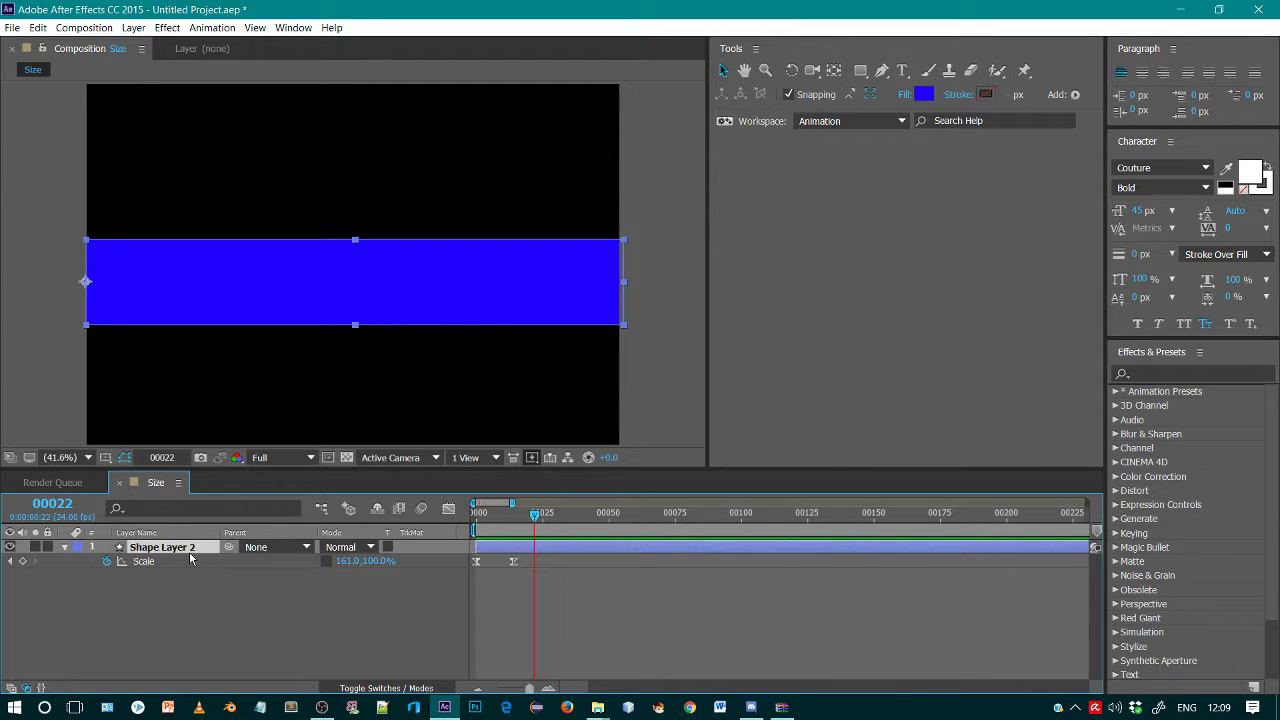
{"action": "left_click", "coordinate": [902, 72]}
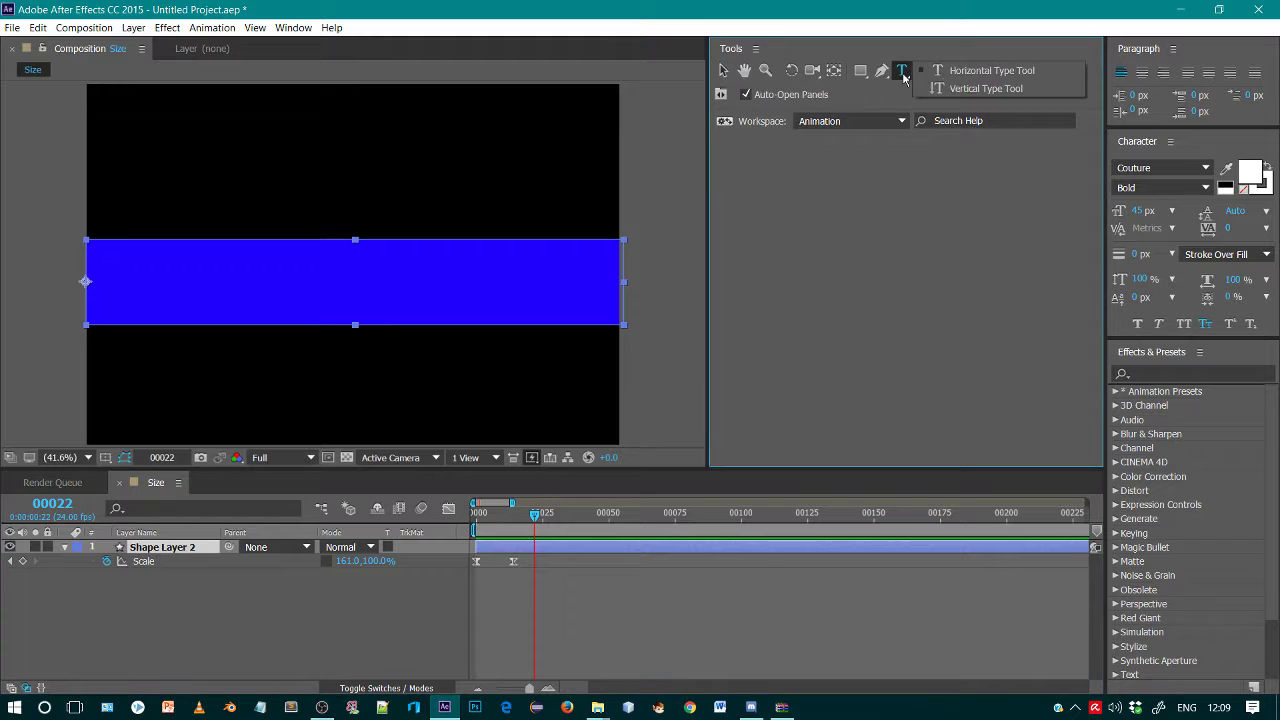
{"action": "left_click", "coordinate": [968, 70]}
{"action": "left_click", "coordinate": [354, 130]}
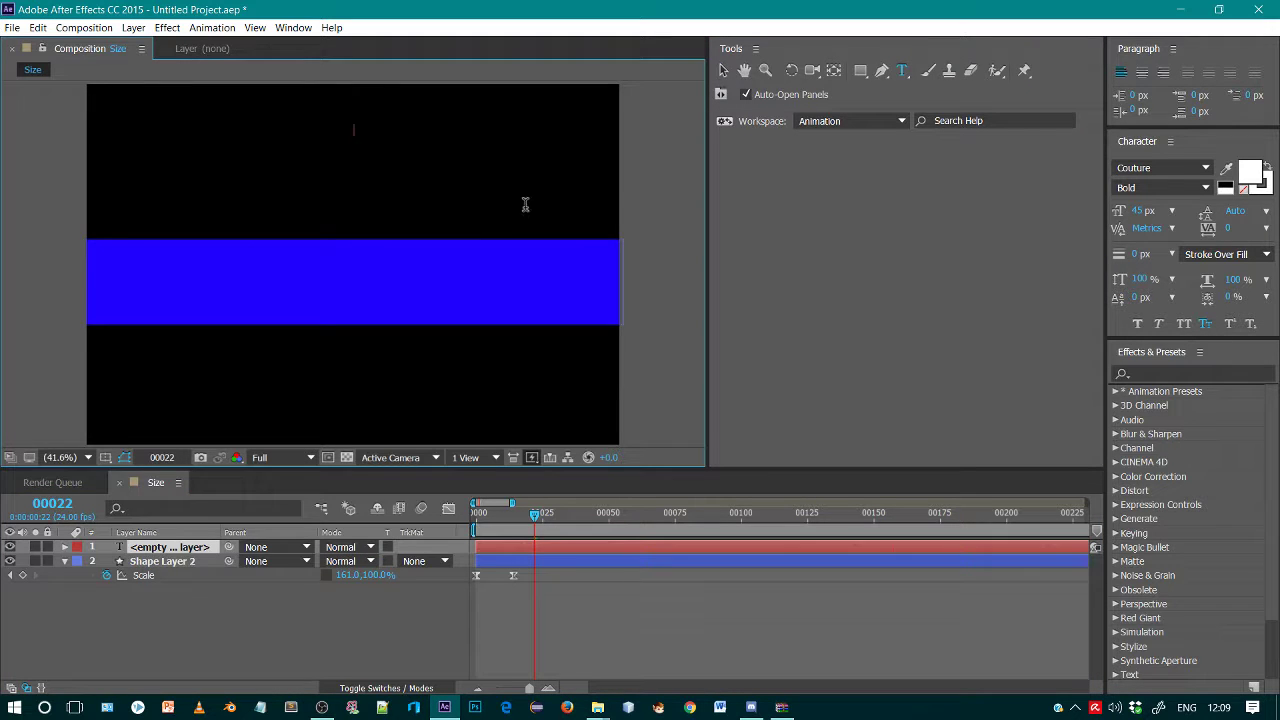
{"action": "type", "text": "hidsjflkdsjflsdf"}
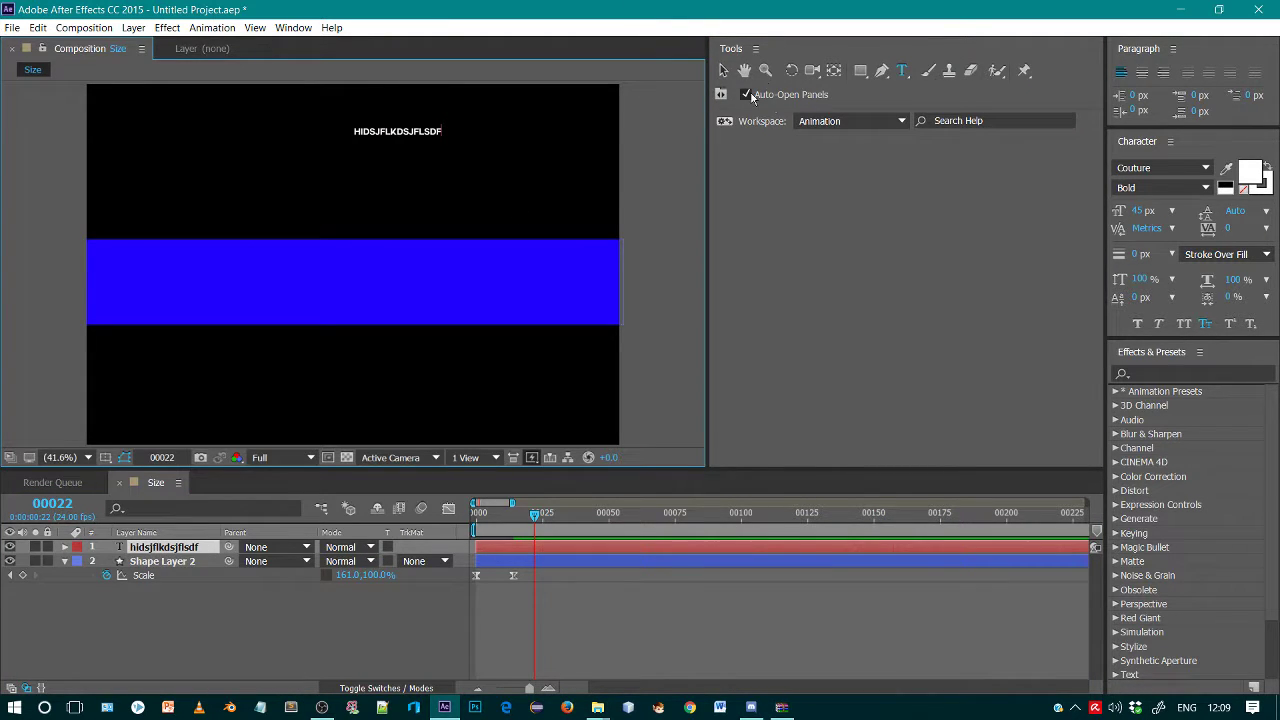
Enlarge the text to about 582% by 690% Scale and place it directly above the blue bar, spanning nearly its full width.
{"action": "left_click", "coordinate": [723, 70]}
{"action": "left_click_drag", "start_coordinate": [442, 127], "coordinate": [663, 91]}
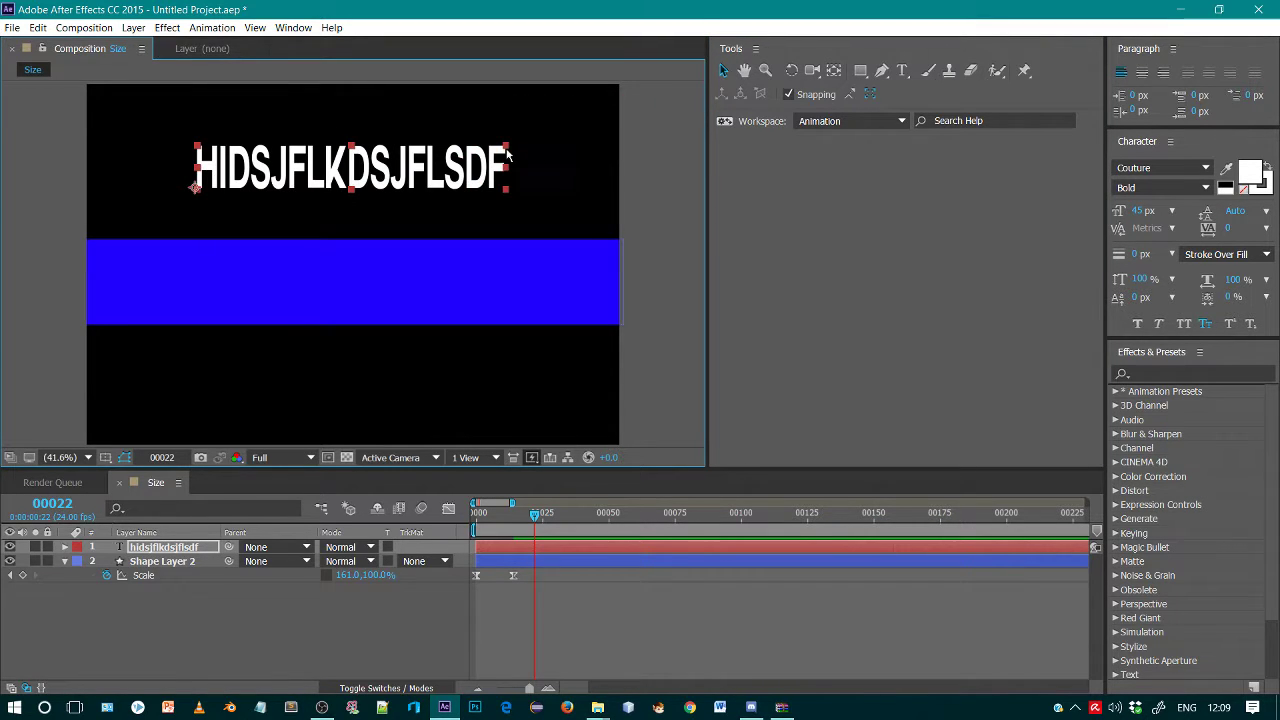
{"action": "left_click_drag", "start_coordinate": [508, 153], "coordinate": [572, 153]}
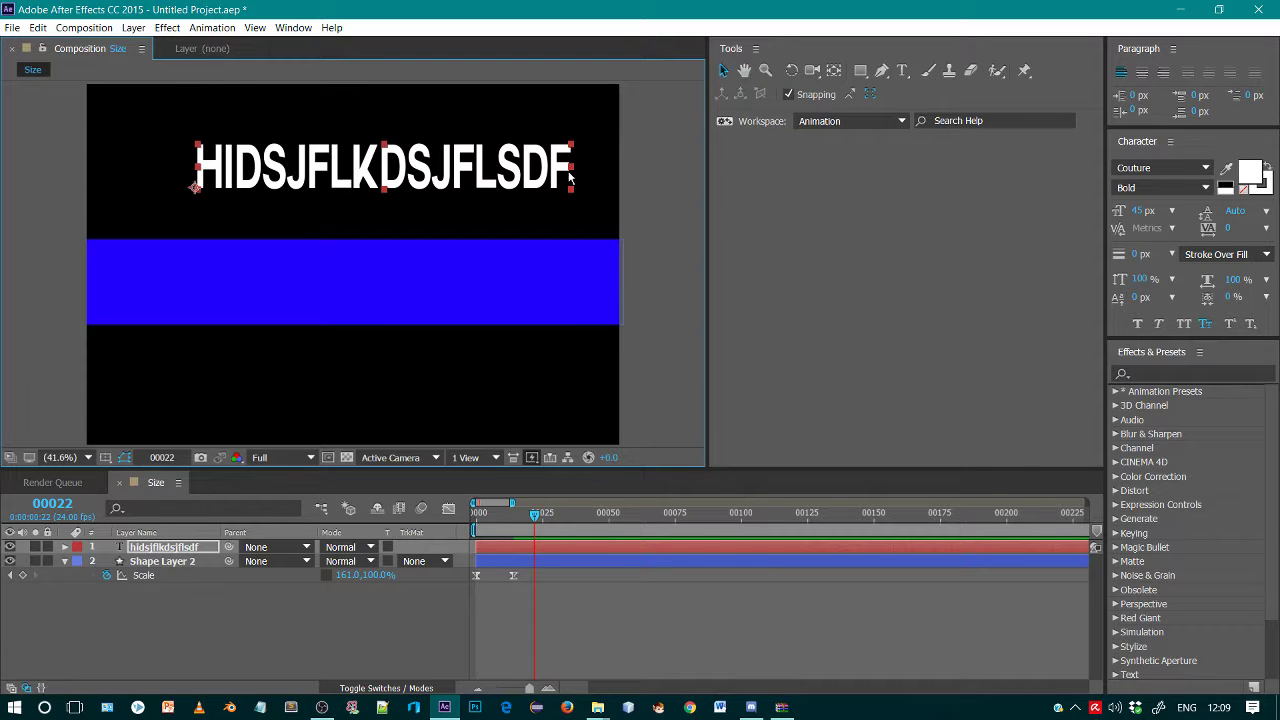
{"action": "left_click_drag", "start_coordinate": [568, 178], "coordinate": [580, 205]}
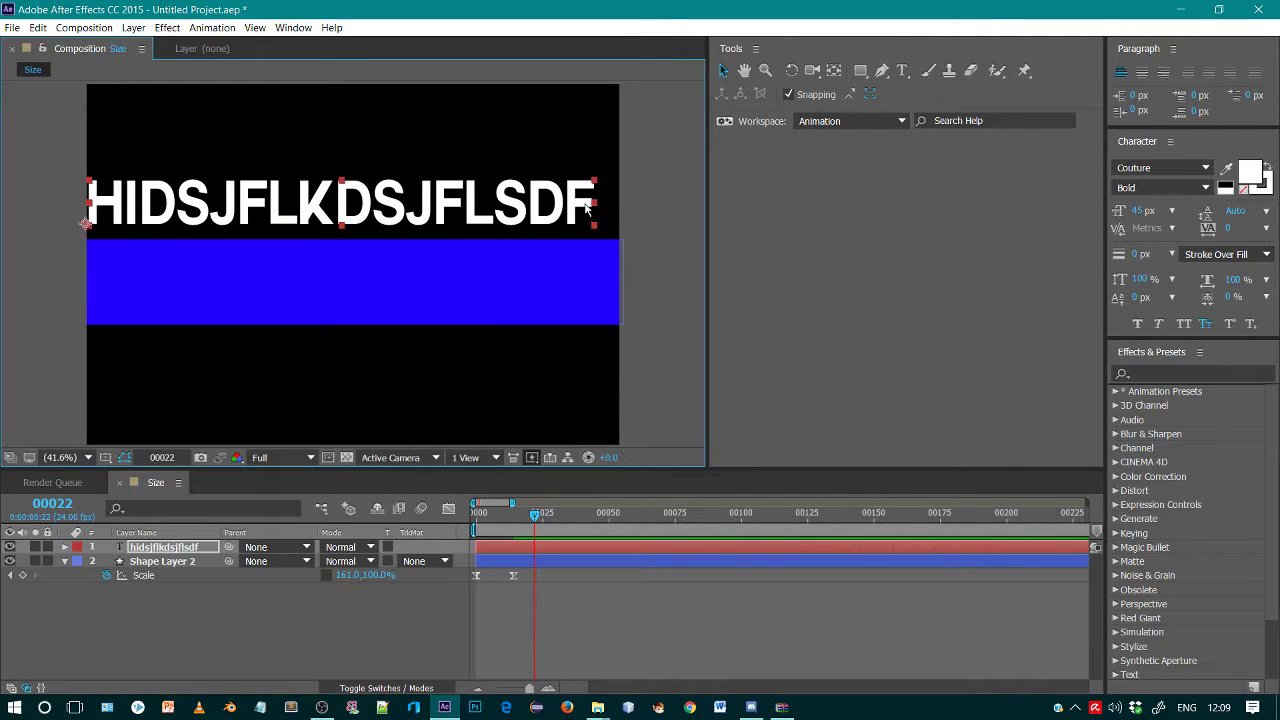
{"action": "left_click", "coordinate": [902, 71]}
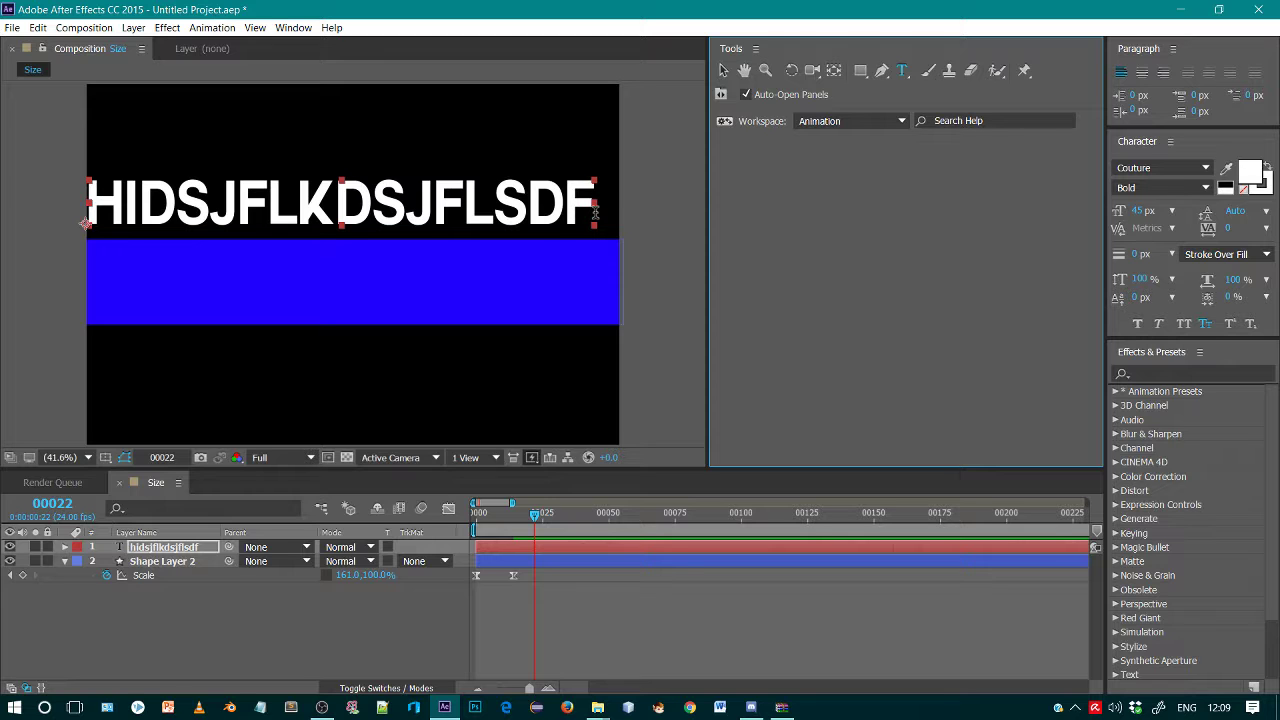
{"action": "left_click_drag", "start_coordinate": [590, 205], "coordinate": [97, 198]}
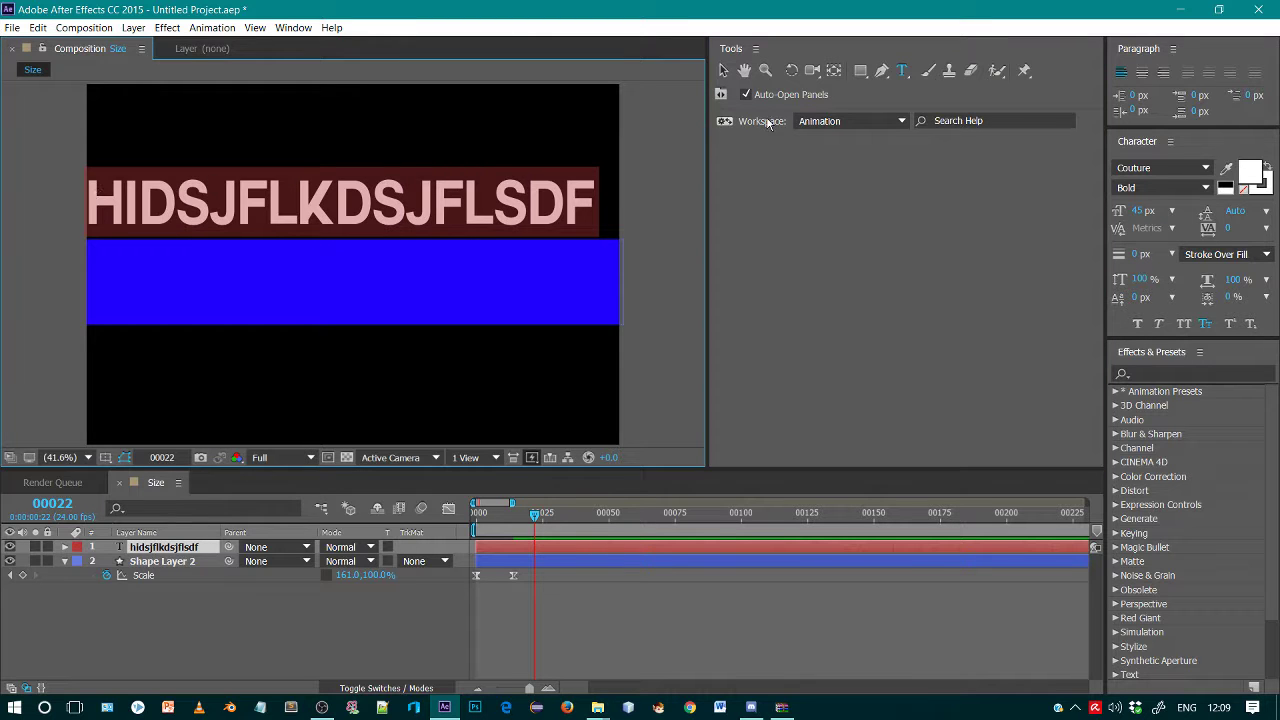
{"action": "left_click", "coordinate": [752, 183]}
{"action": "left_click", "coordinate": [723, 70]}
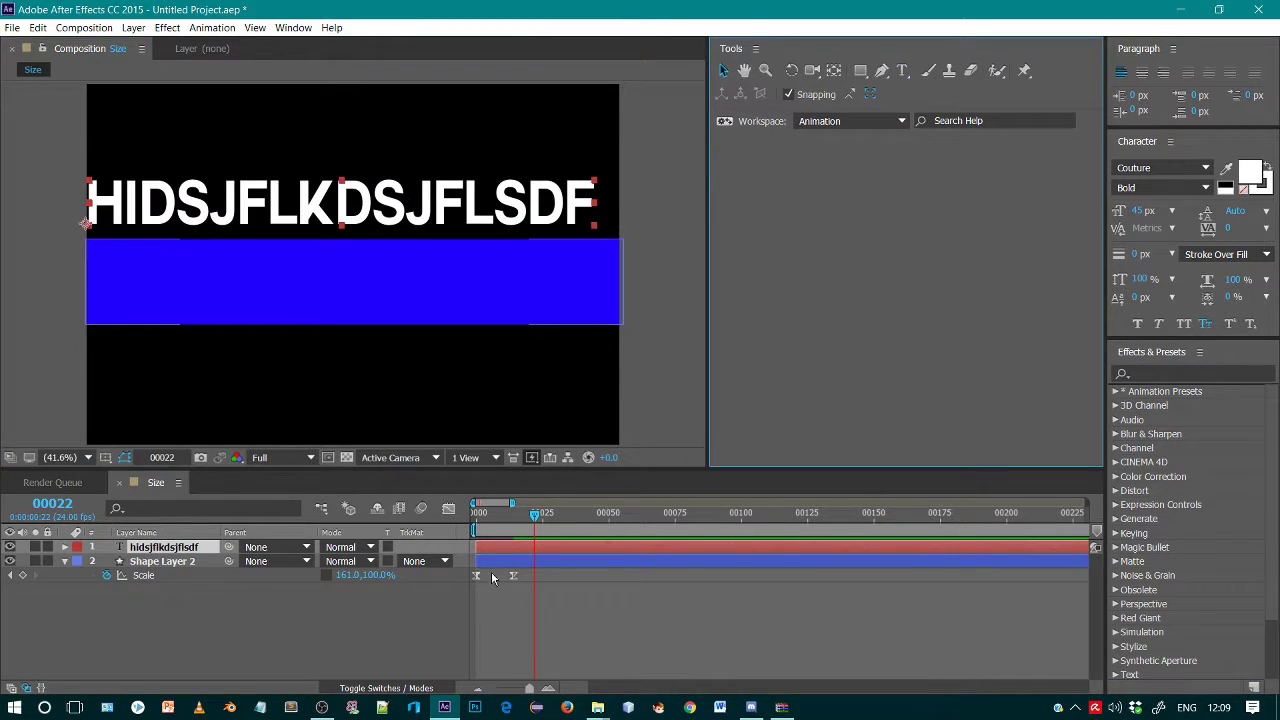
Add a Scale keyframe to the text layer at frame 3 and snap its anchor point to the text's top centre.
{"action": "key", "text": "s"}
{"action": "left_click_drag", "start_coordinate": [513, 530], "coordinate": [484, 518]}
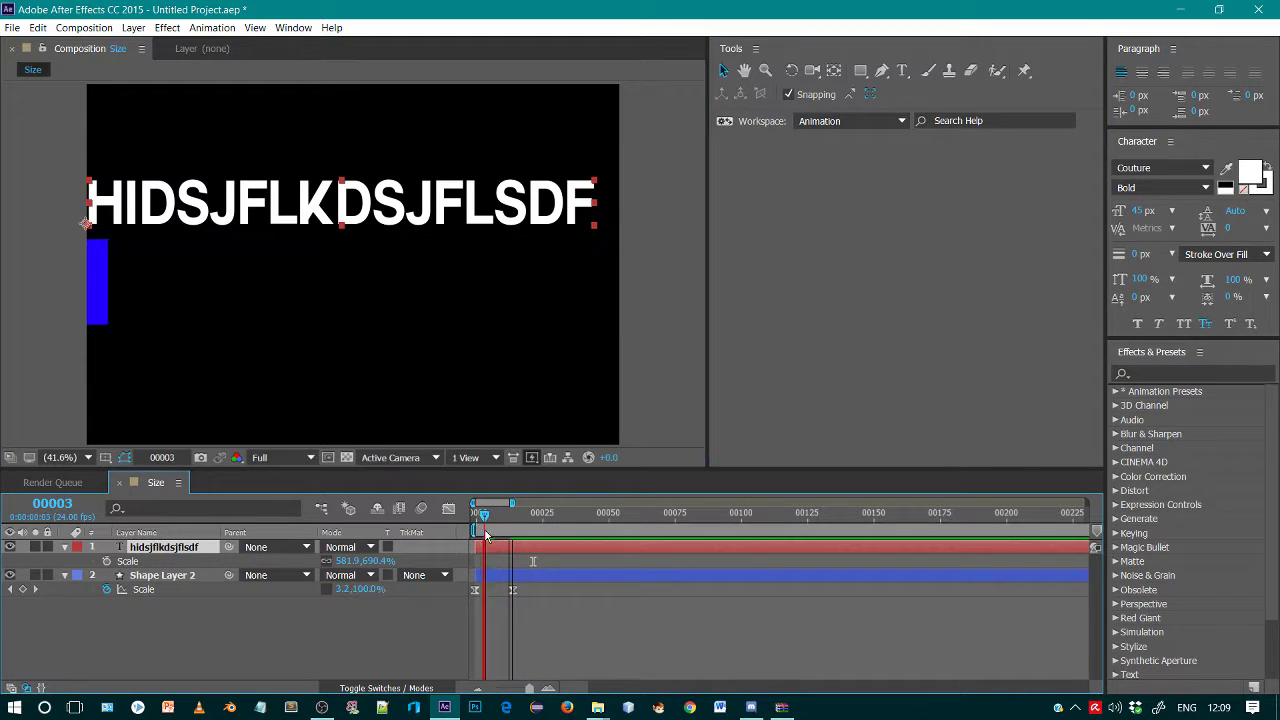
{"action": "left_click", "coordinate": [107, 561]}
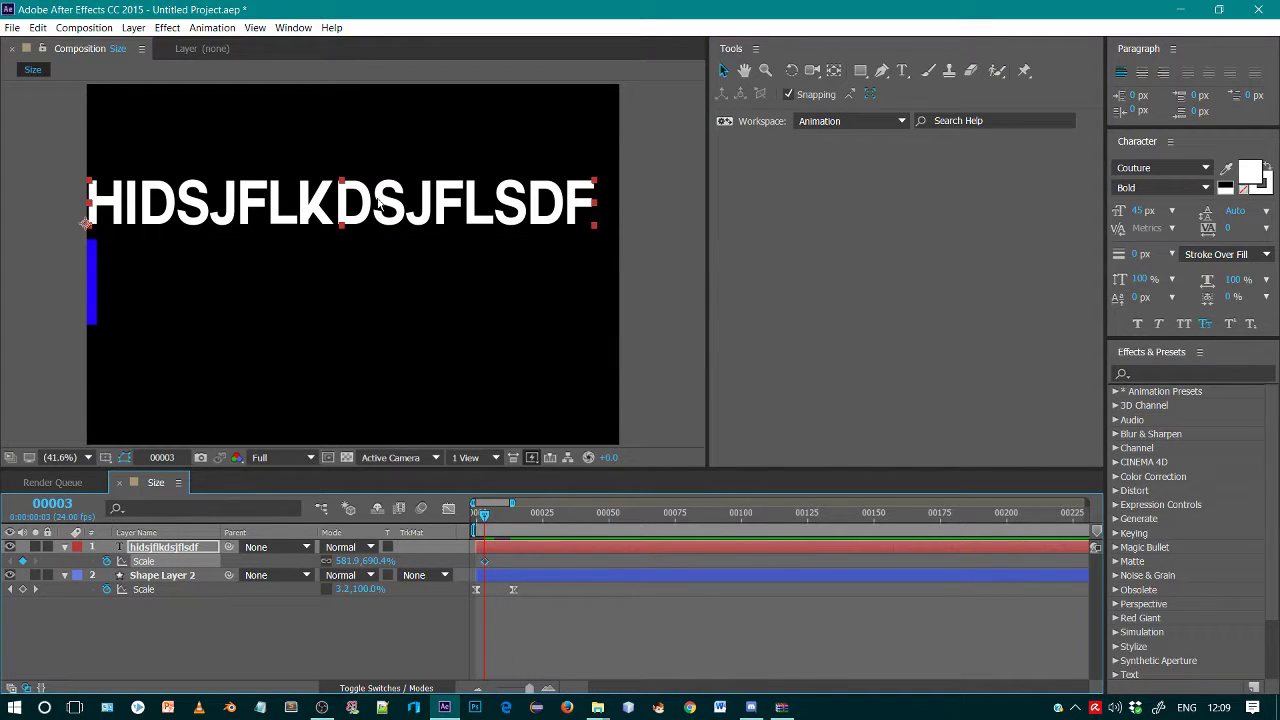
{"action": "left_click", "coordinate": [830, 72]}
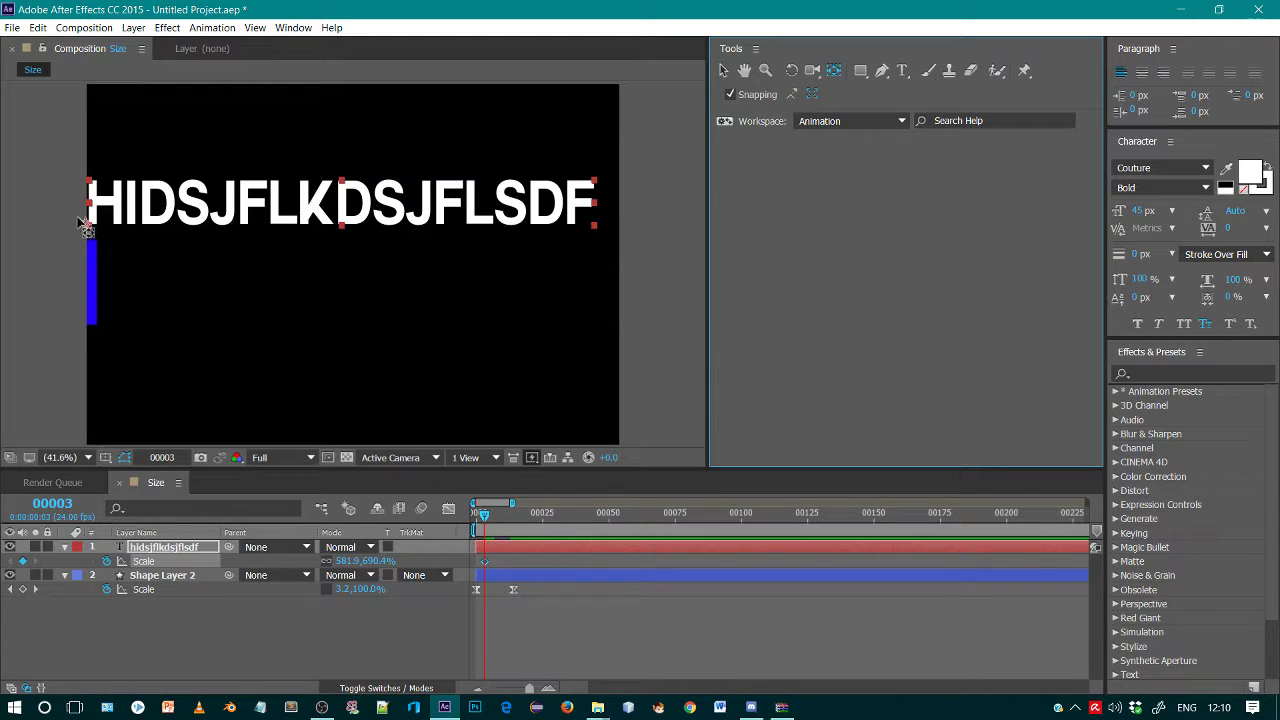
{"action": "left_click_drag", "start_coordinate": [80, 220], "coordinate": [347, 188]}
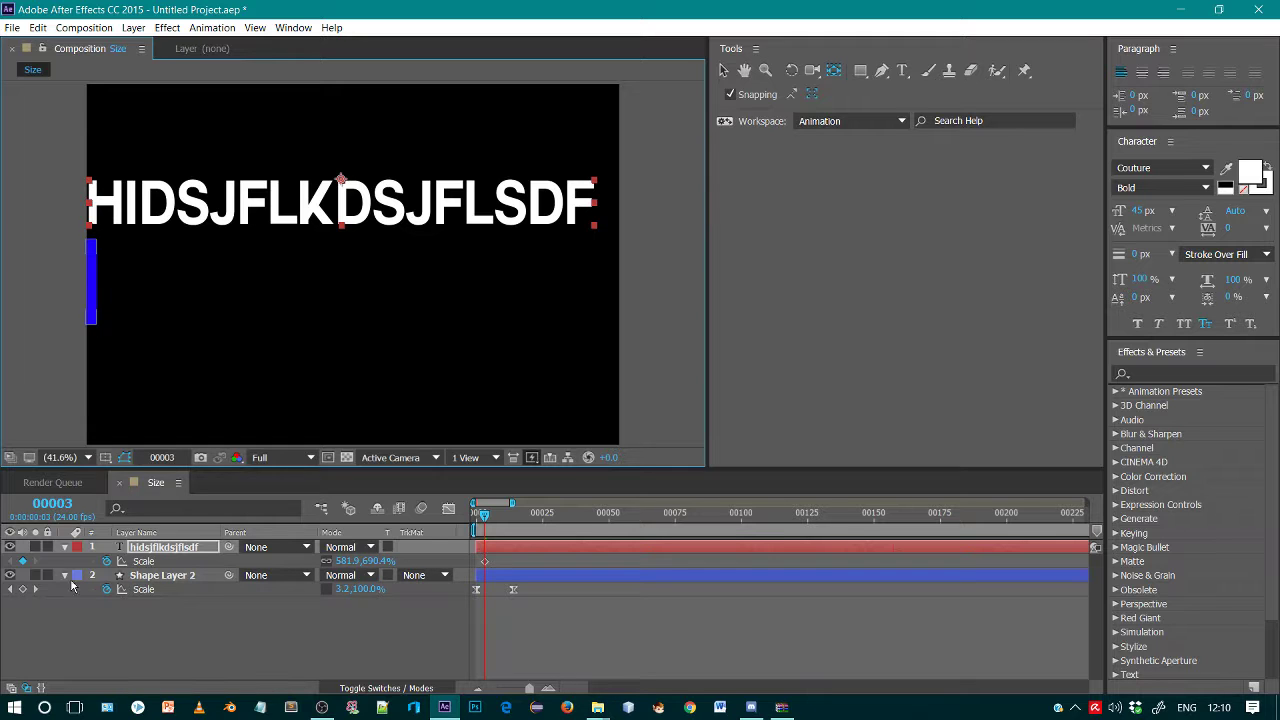
Add a second Scale keyframe to the text at frame 37 and set the frame 3 keyframe's Scale to 0%.
{"action": "left_click_drag", "start_coordinate": [480, 538], "coordinate": [573, 538]}
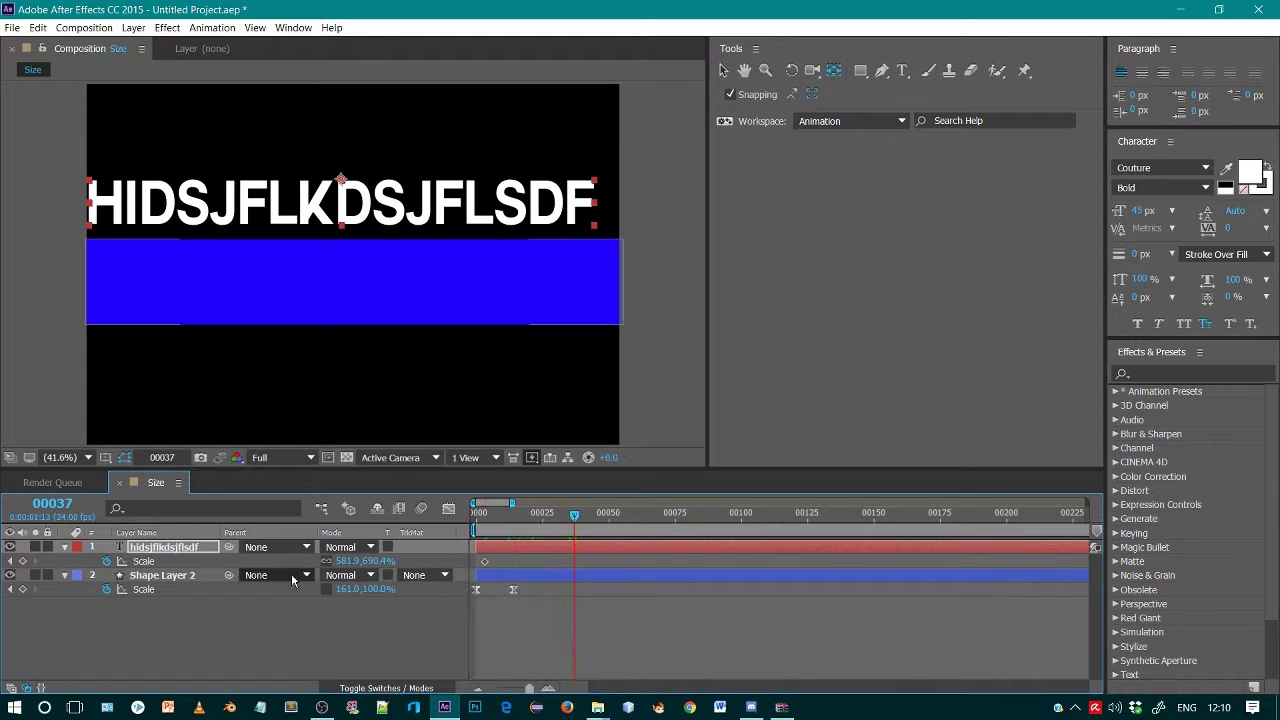
{"action": "left_click", "coordinate": [22, 561]}
{"action": "left_click", "coordinate": [10, 561]}
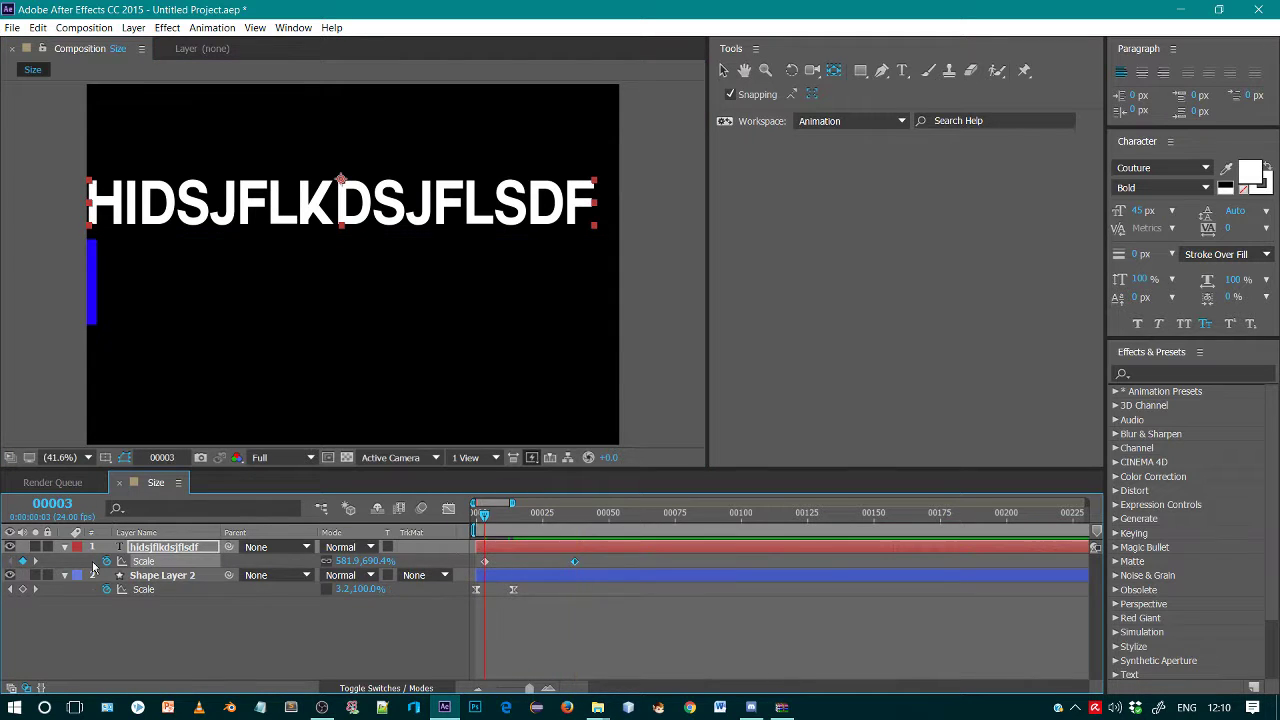
{"action": "left_click", "coordinate": [352, 561]}
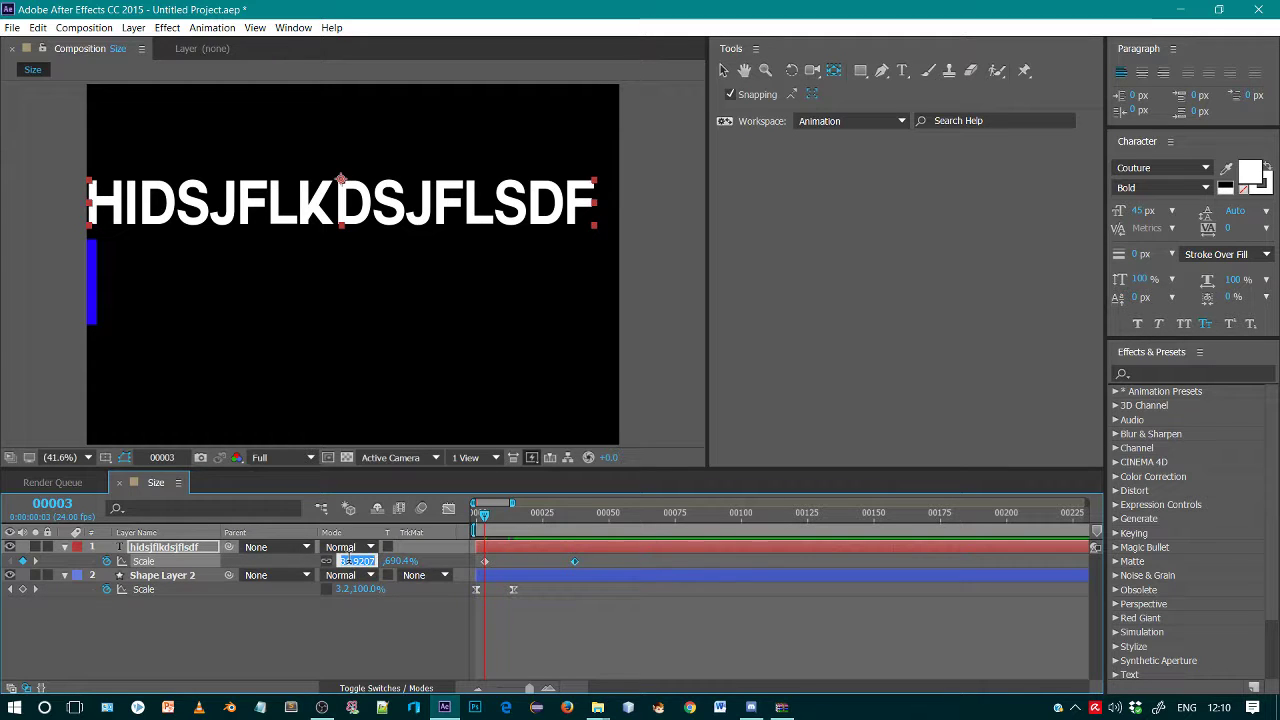
{"action": "type", "text": "06.1"}
{"action": "key", "text": "Return"}
{"action": "left_click_drag", "start_coordinate": [484, 538], "coordinate": [537, 538]}
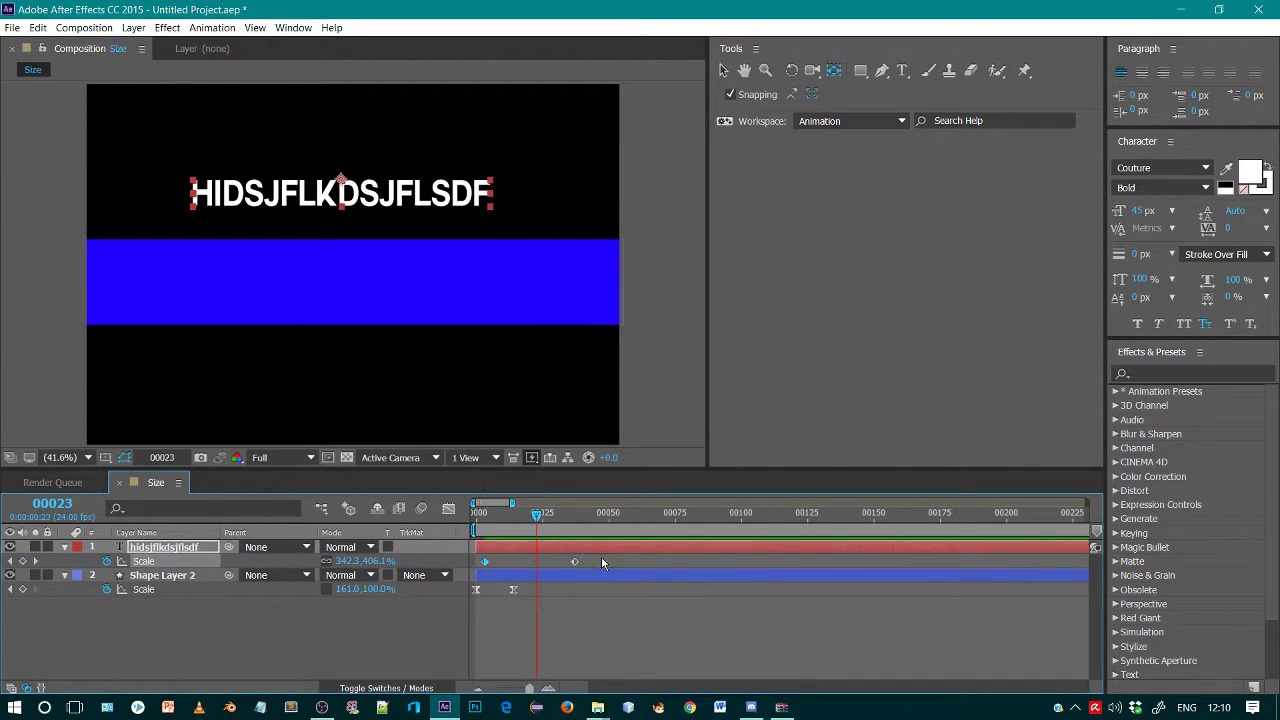
Apply Easy Ease to both of the text layer's Scale keyframes.
{"action": "right_click", "coordinate": [485, 561]}
{"action": "mouse_move", "coordinate": [571, 549]}
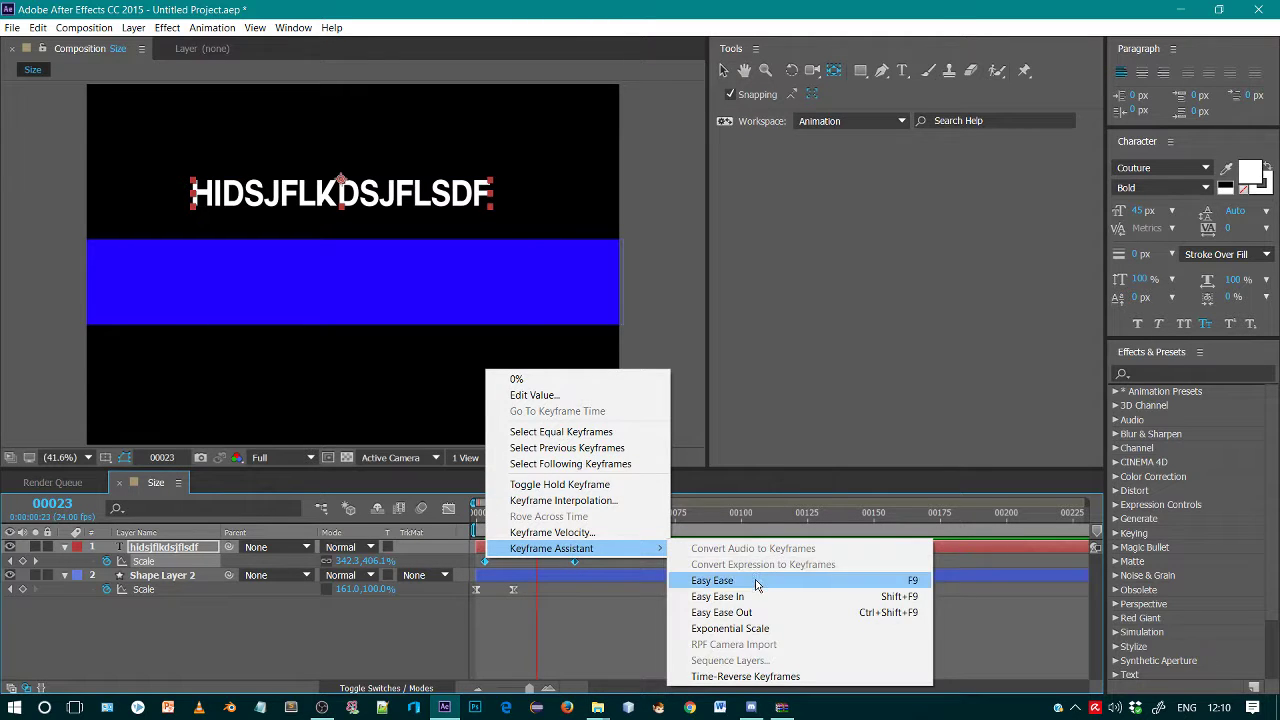
{"action": "left_click", "coordinate": [757, 584]}
In the text's Scale speed graph, extend both keyframes' influence handles to frame 20 and play the animation from frame 0.
{"action": "key", "text": "shift+F3"}
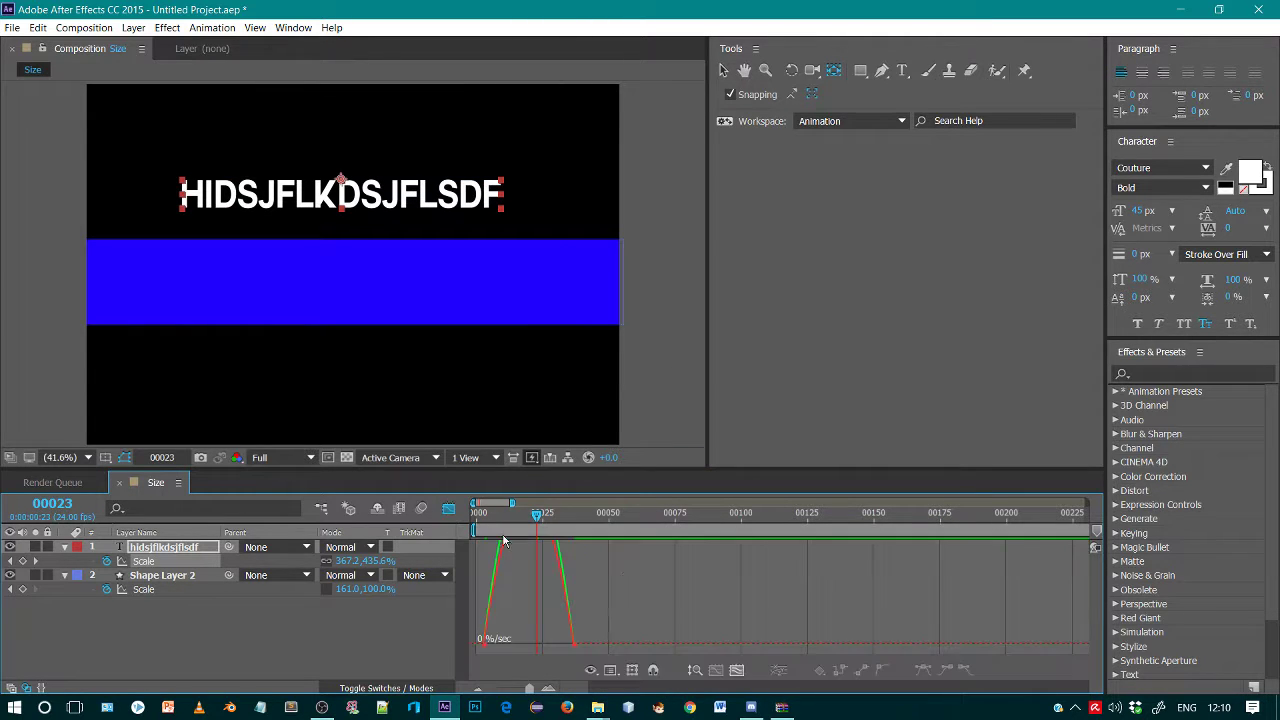
{"action": "left_click", "coordinate": [736, 670]}
{"action": "left_click_drag", "start_coordinate": [575, 648], "coordinate": [778, 651]}
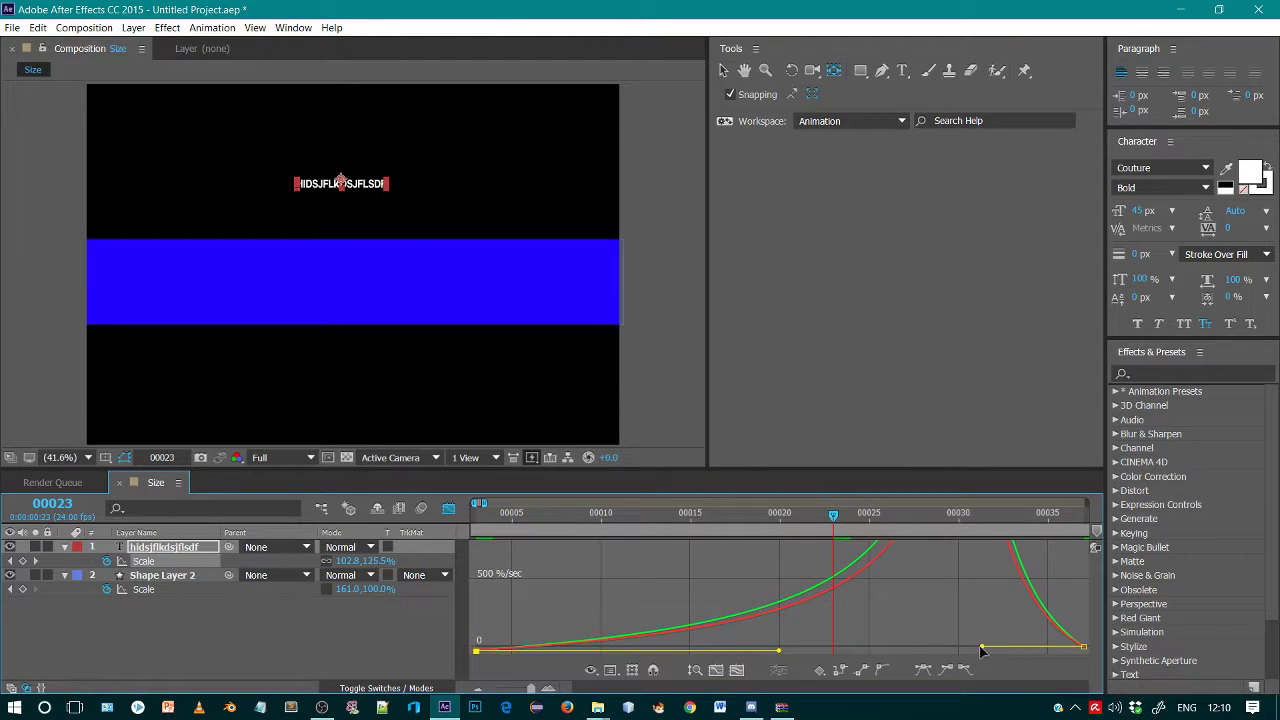
{"action": "left_click_drag", "start_coordinate": [982, 648], "coordinate": [778, 651]}
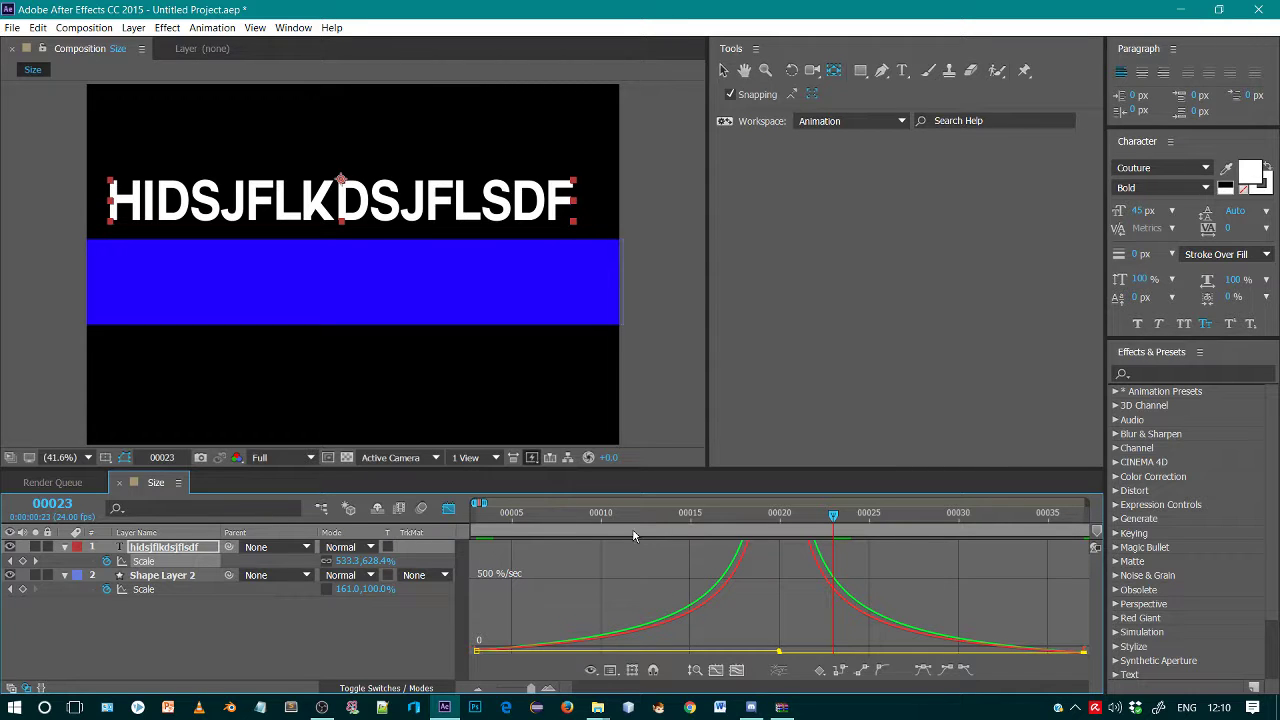
{"action": "key", "text": "space"}
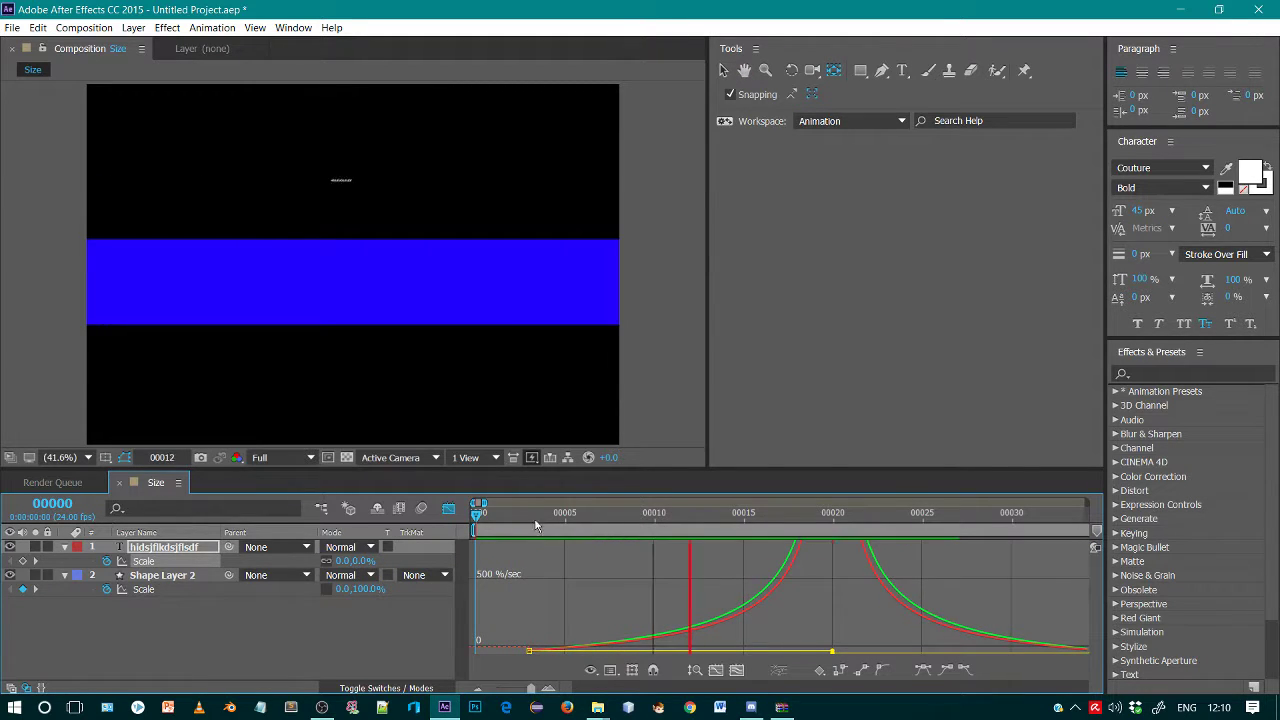
Leave the speed graph and move the text down onto the blue rectangle.
{"action": "key", "text": "shift+F3"}
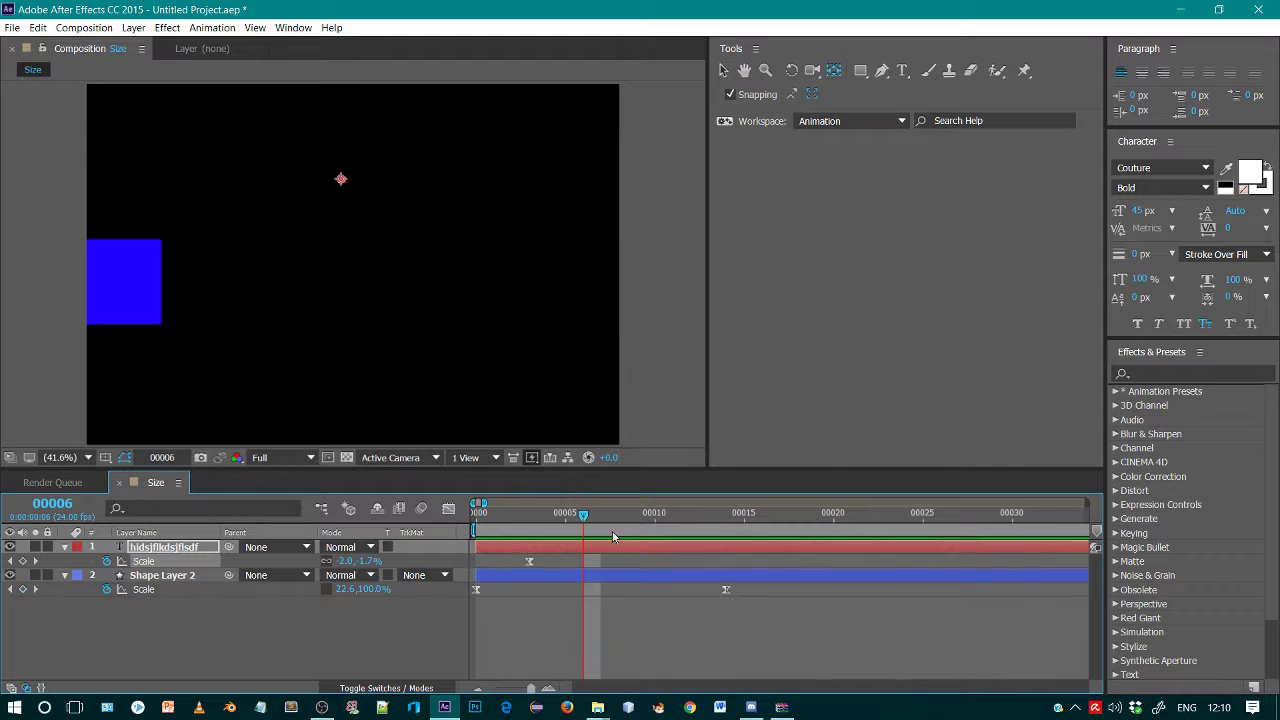
{"action": "left_click", "coordinate": [478, 688]}
{"action": "left_click", "coordinate": [478, 688]}
{"action": "left_click", "coordinate": [478, 688]}
{"action": "left_click", "coordinate": [478, 688]}
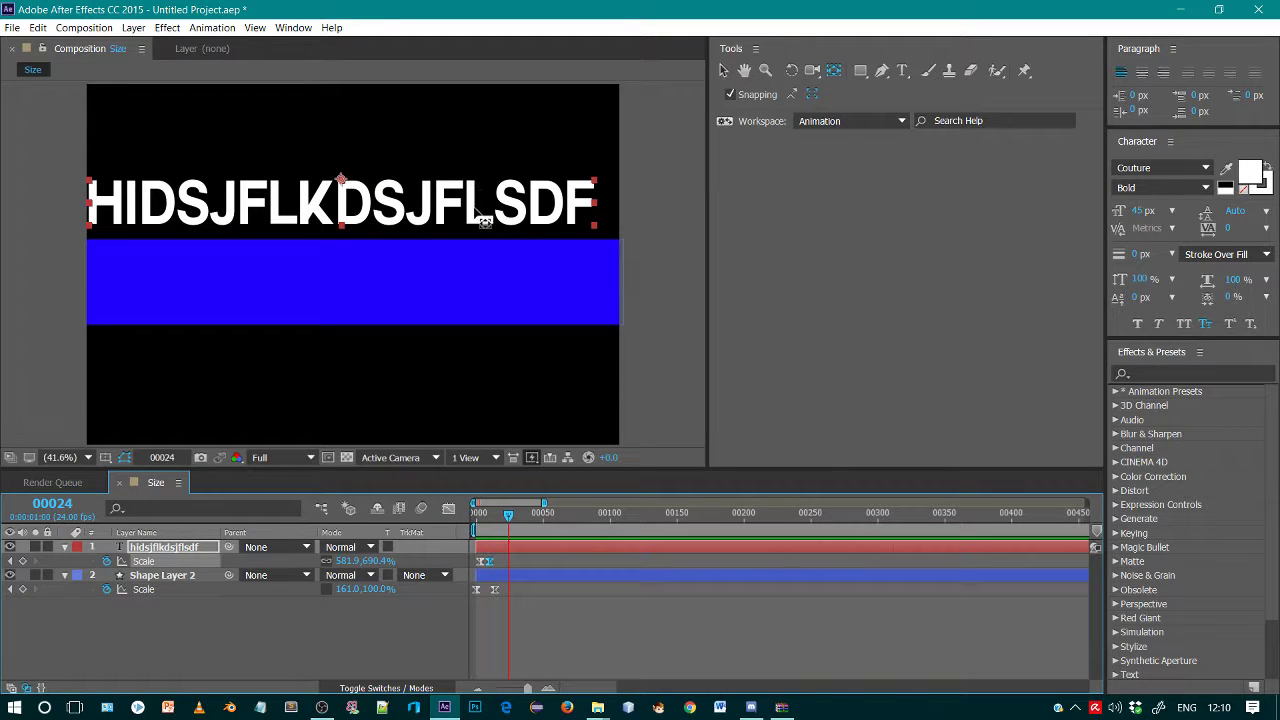
{"action": "key", "text": "v"}
{"action": "left_click_drag", "start_coordinate": [478, 218], "coordinate": [490, 275]}
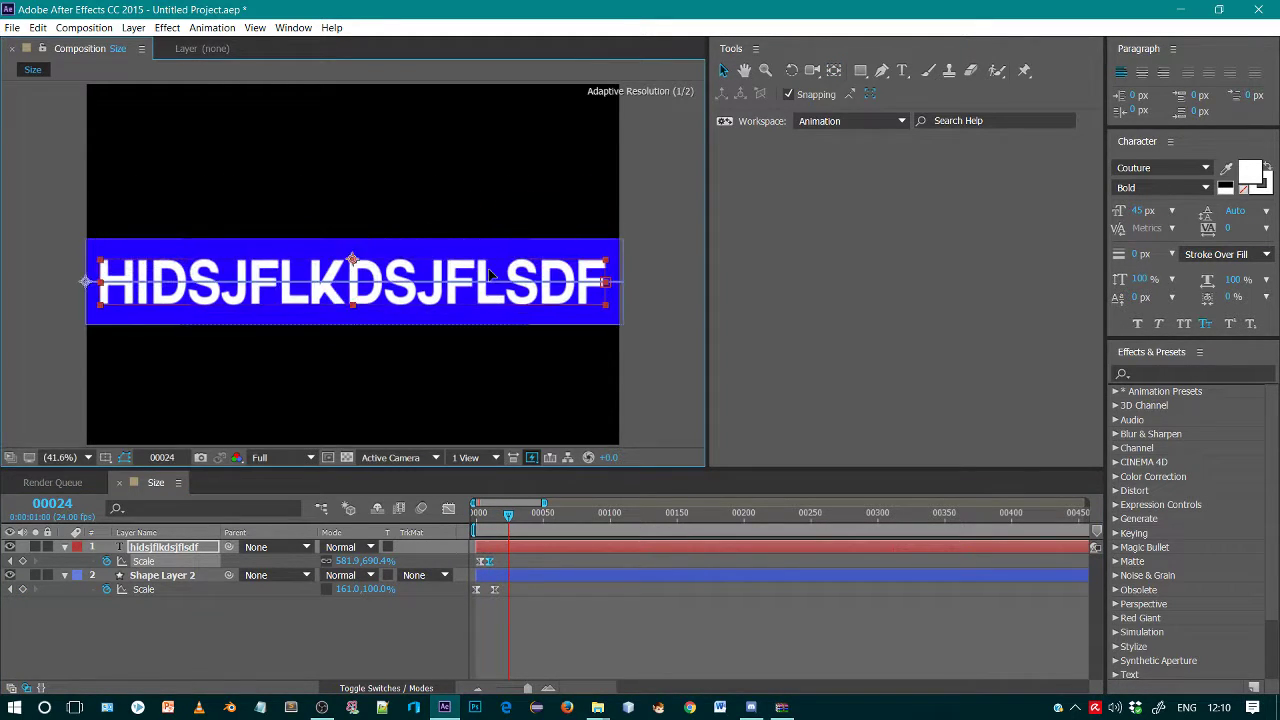
{"action": "left_click", "coordinate": [543, 562]}
Play the animation from frame 0 and scrub through it to review the text scaling up over the rectangle.
{"action": "left_click_drag", "start_coordinate": [508, 514], "coordinate": [462, 524]}
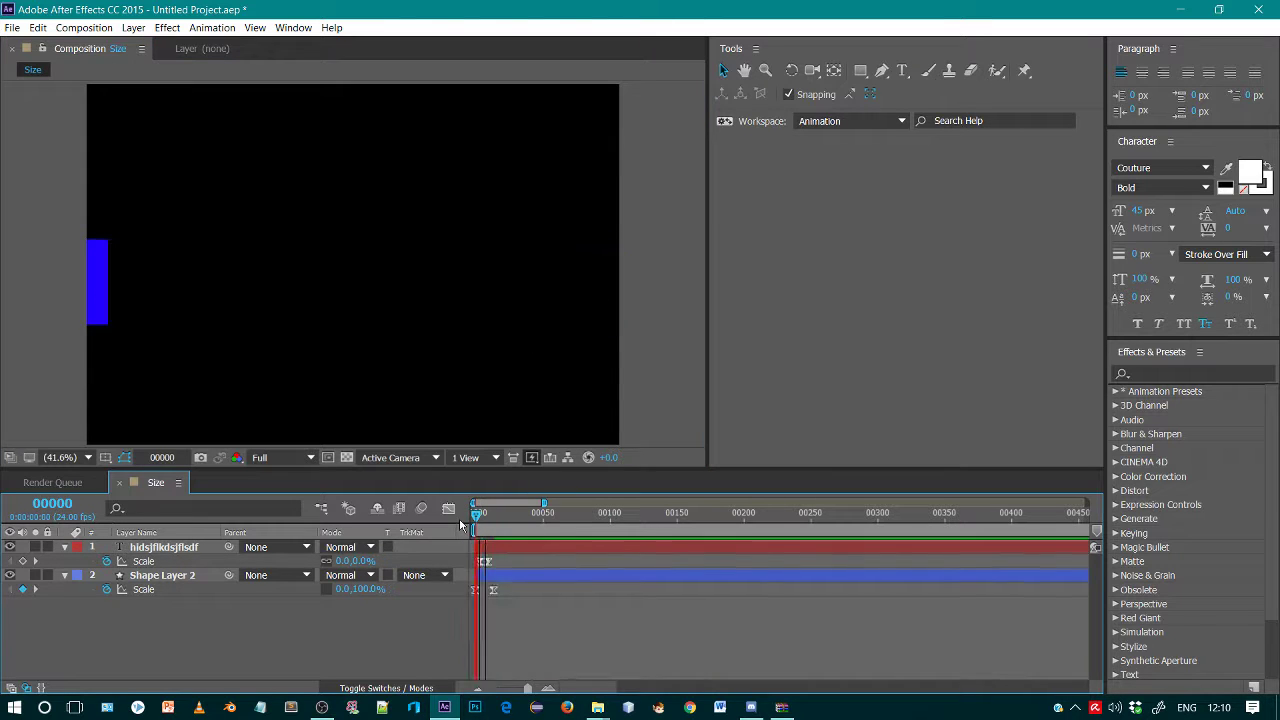
{"action": "key", "text": "space"}
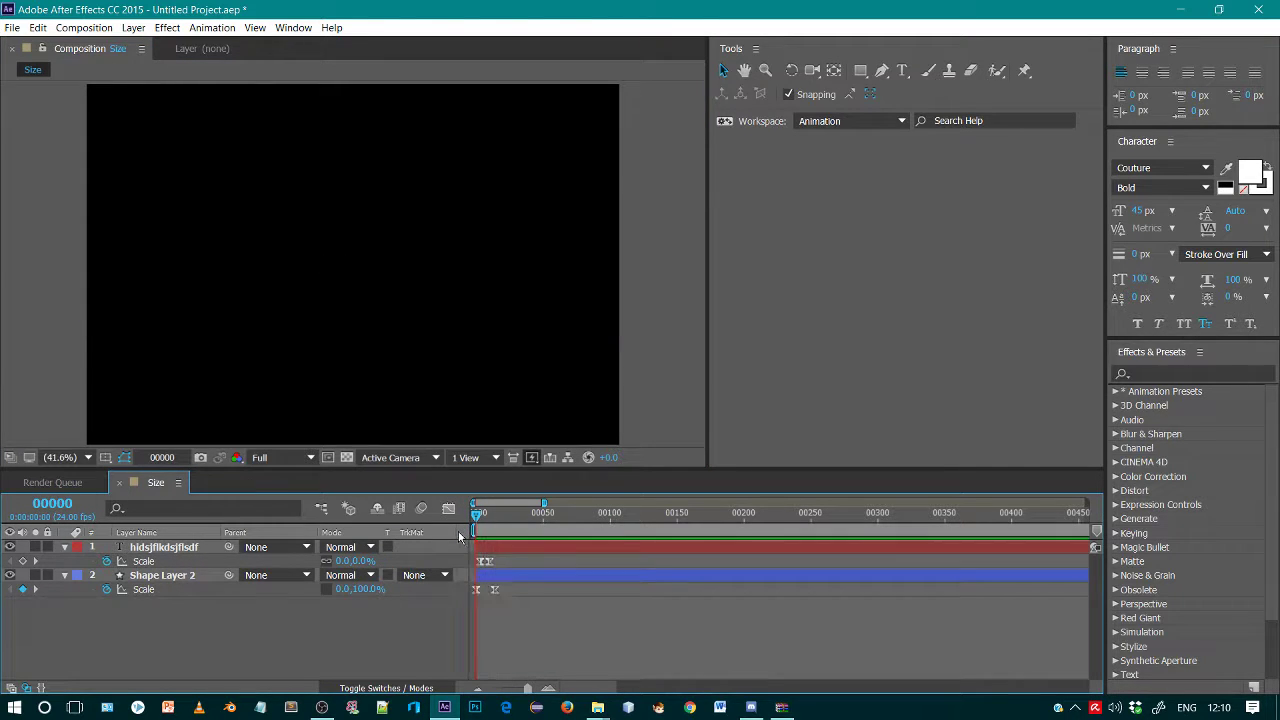
{"action": "left_click", "coordinate": [487, 531]}
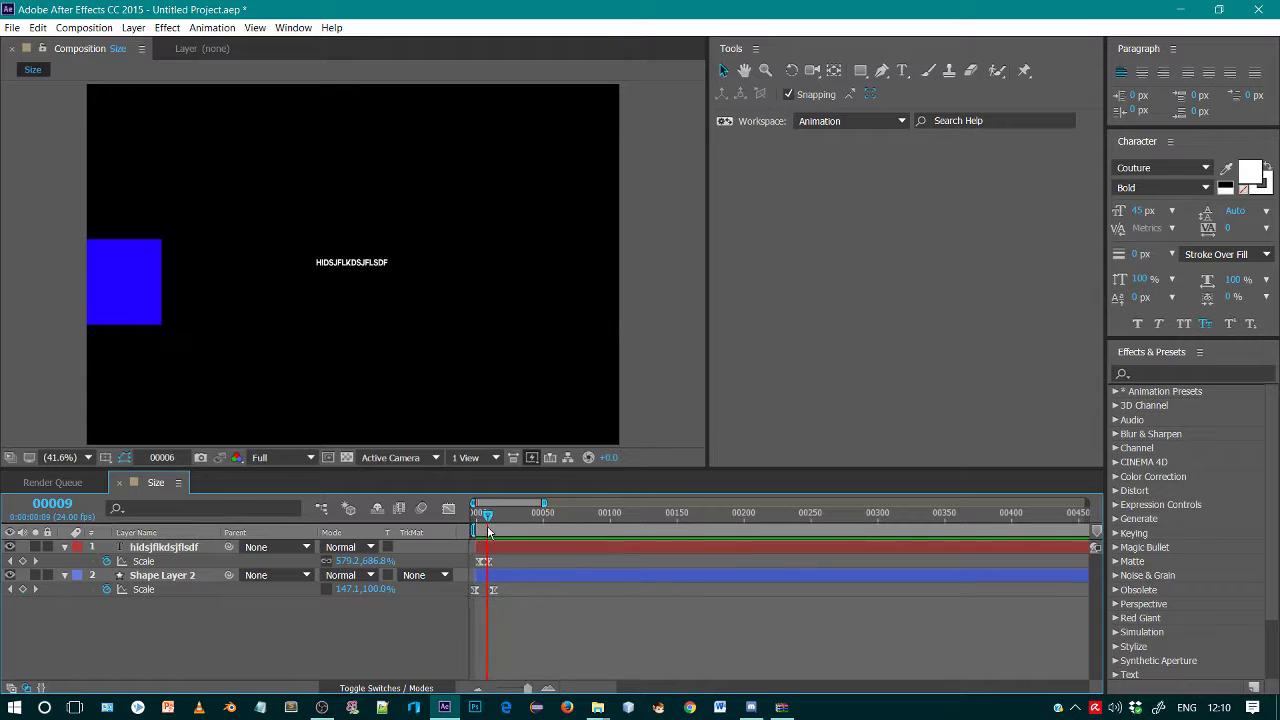
{"action": "left_click_drag", "start_coordinate": [487, 531], "coordinate": [613, 535]}
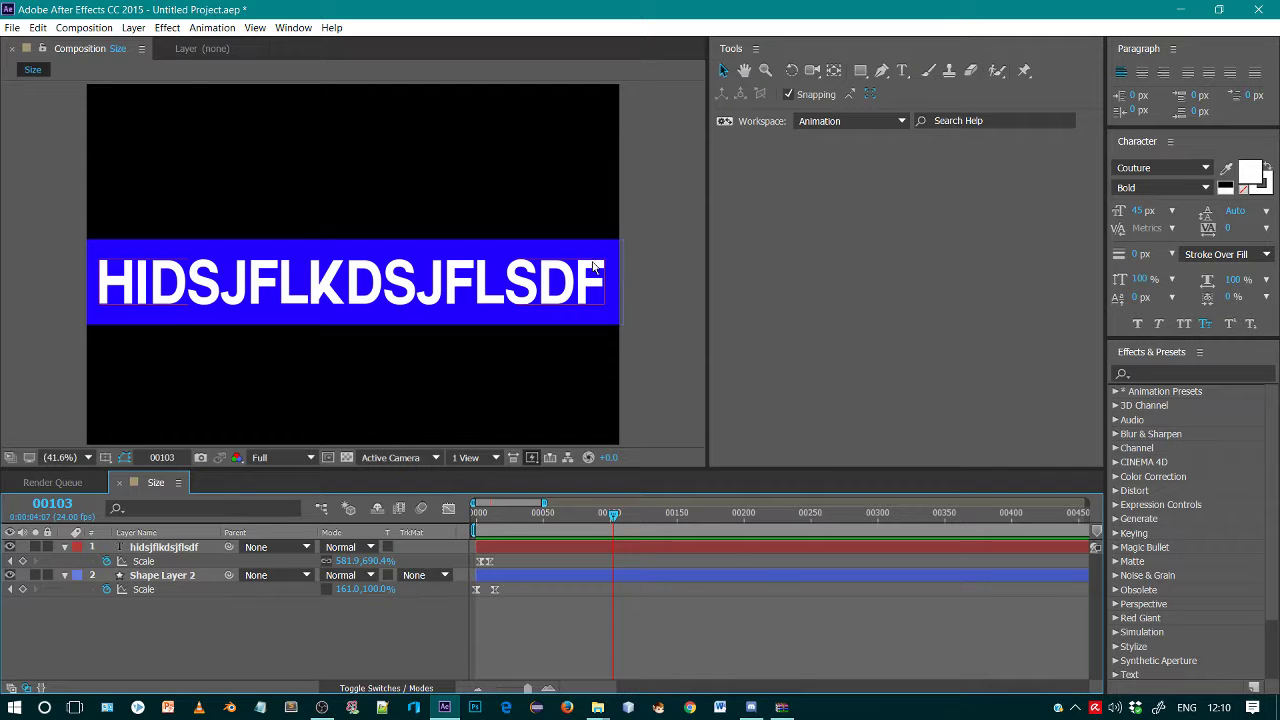
Add a Scale keyframe to the text at frame 20 and another at frame 59 with Scale set to 0%.
{"action": "left_click", "coordinate": [348, 293]}
{"action": "left_click", "coordinate": [531, 522]}
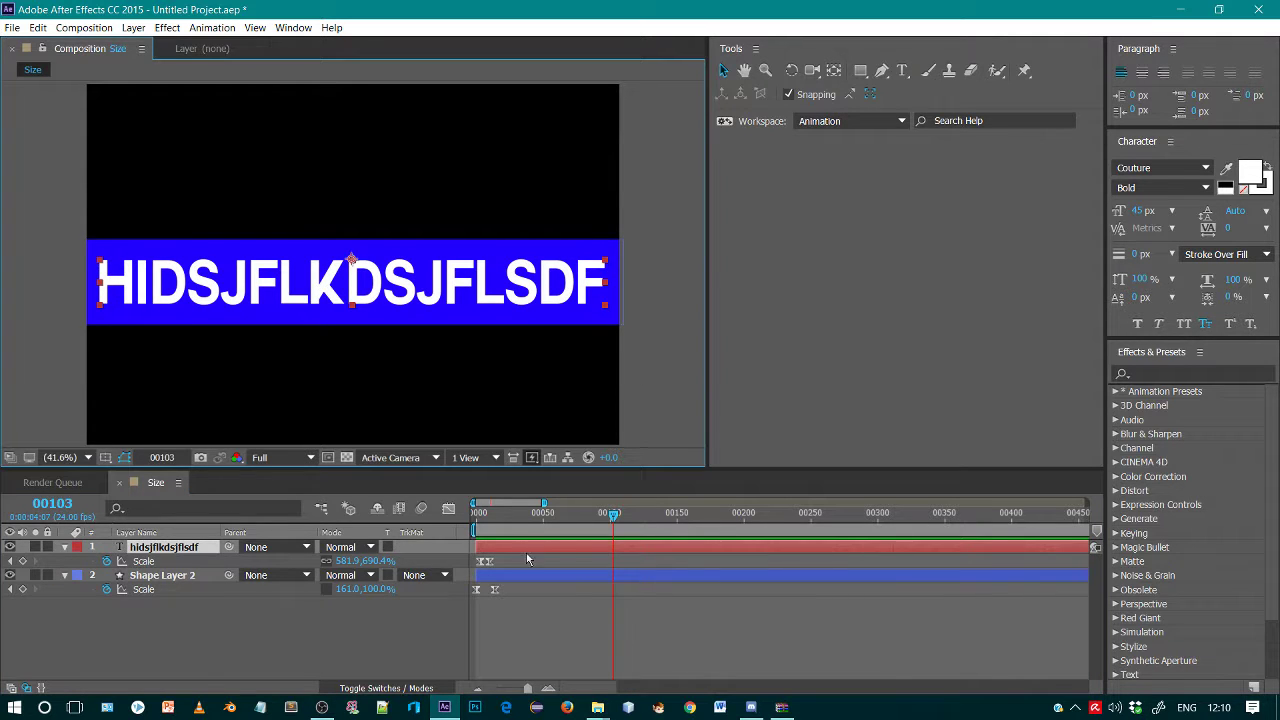
{"action": "left_click_drag", "start_coordinate": [546, 524], "coordinate": [503, 520]}
{"action": "left_click", "coordinate": [22, 561]}
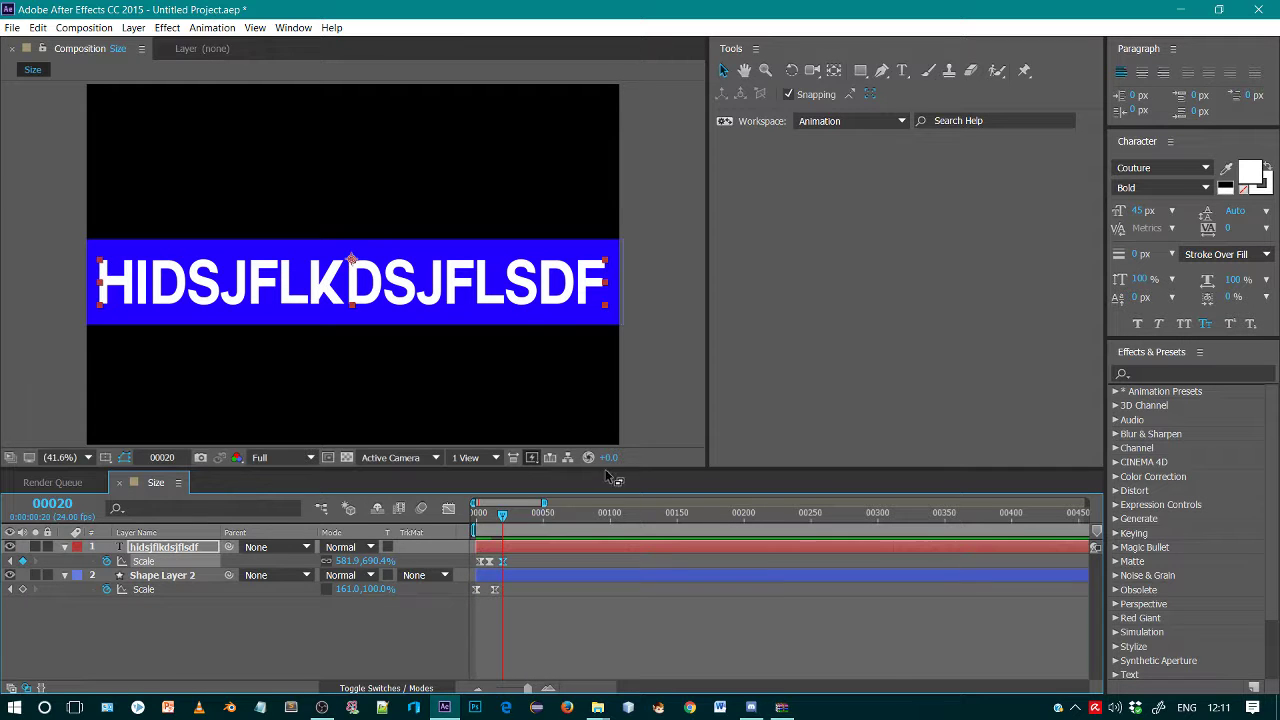
{"action": "left_click", "coordinate": [555, 522]}
{"action": "left_click_drag", "start_coordinate": [345, 561], "coordinate": [300, 561]}
{"action": "left_click", "coordinate": [343, 561]}
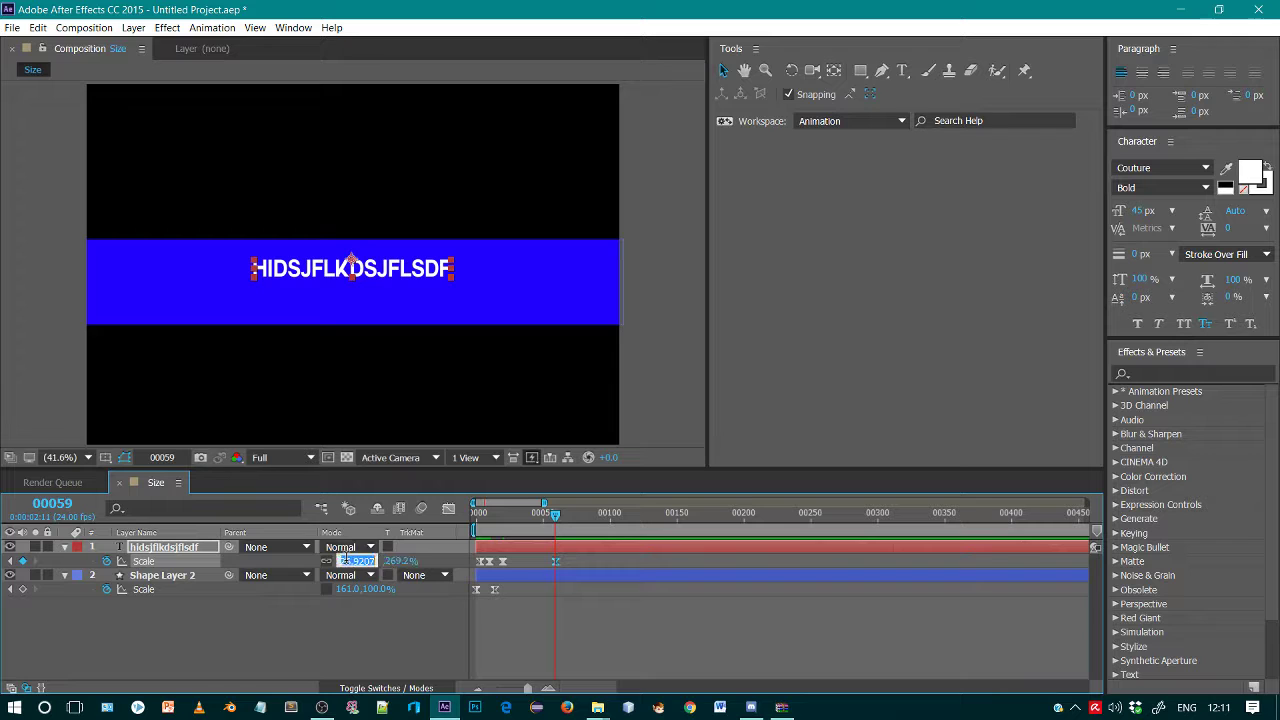
{"action": "type", "text": "0"}
{"action": "key", "text": "Return"}
Move the text's final Scale keyframe to frame 28.
{"action": "left_click_drag", "start_coordinate": [528, 688], "coordinate": [536, 688]}
{"action": "key", "text": "space"}
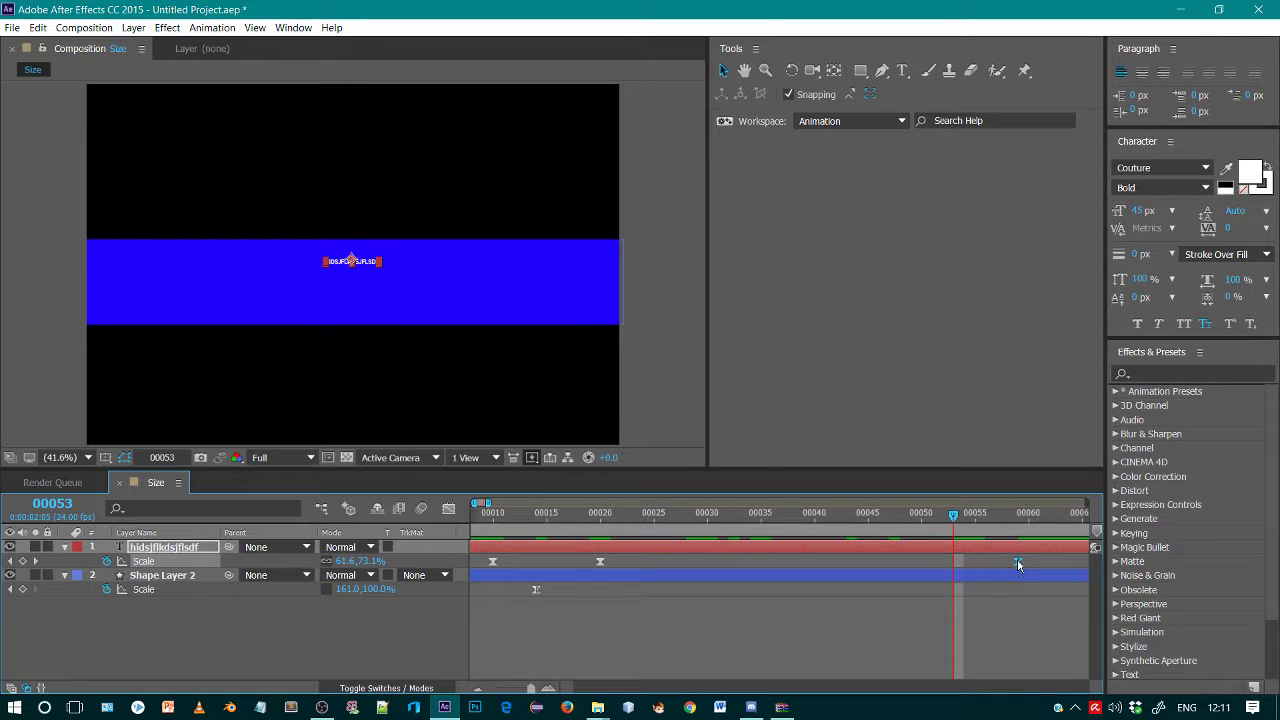
{"action": "left_click_drag", "start_coordinate": [696, 561], "coordinate": [686, 561]}
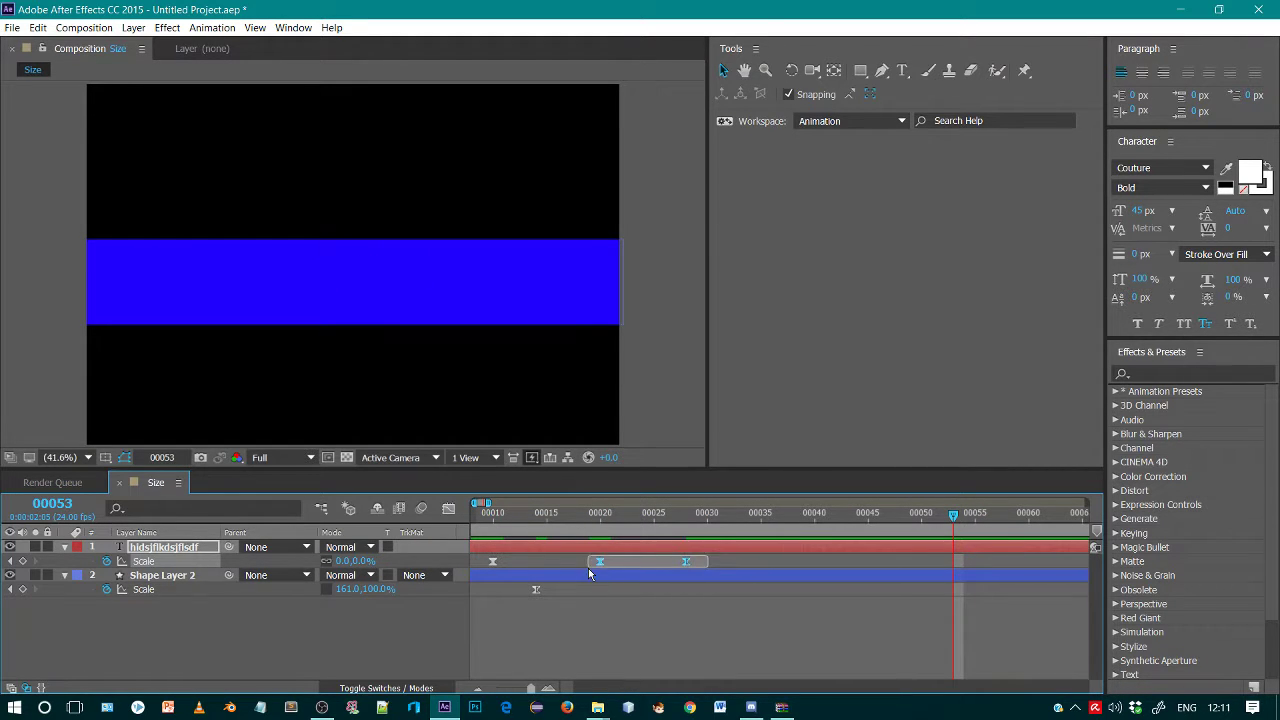
In the text's Scale speed graph, extend the influence handles between the frame 20 and 28 keyframes to frame 24.
{"action": "left_click", "coordinate": [449, 509]}
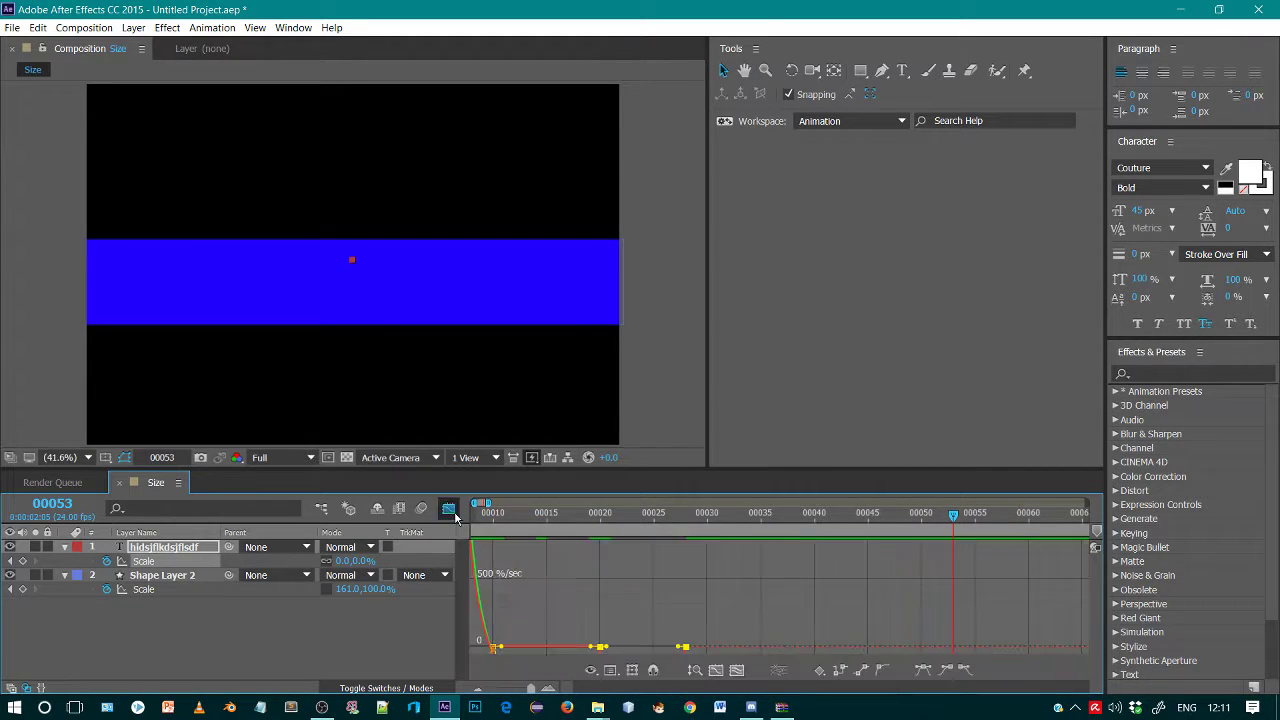
{"action": "left_click", "coordinate": [733, 670]}
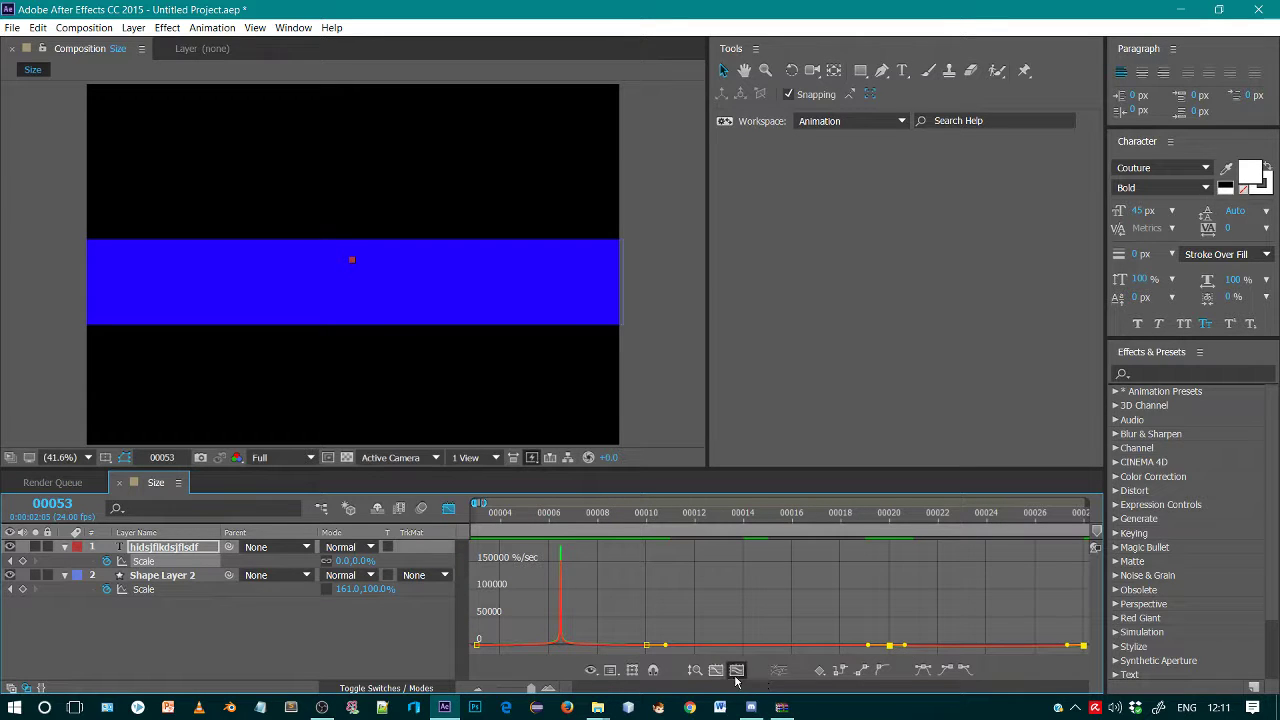
{"action": "left_click_drag", "start_coordinate": [905, 650], "coordinate": [976, 648]}
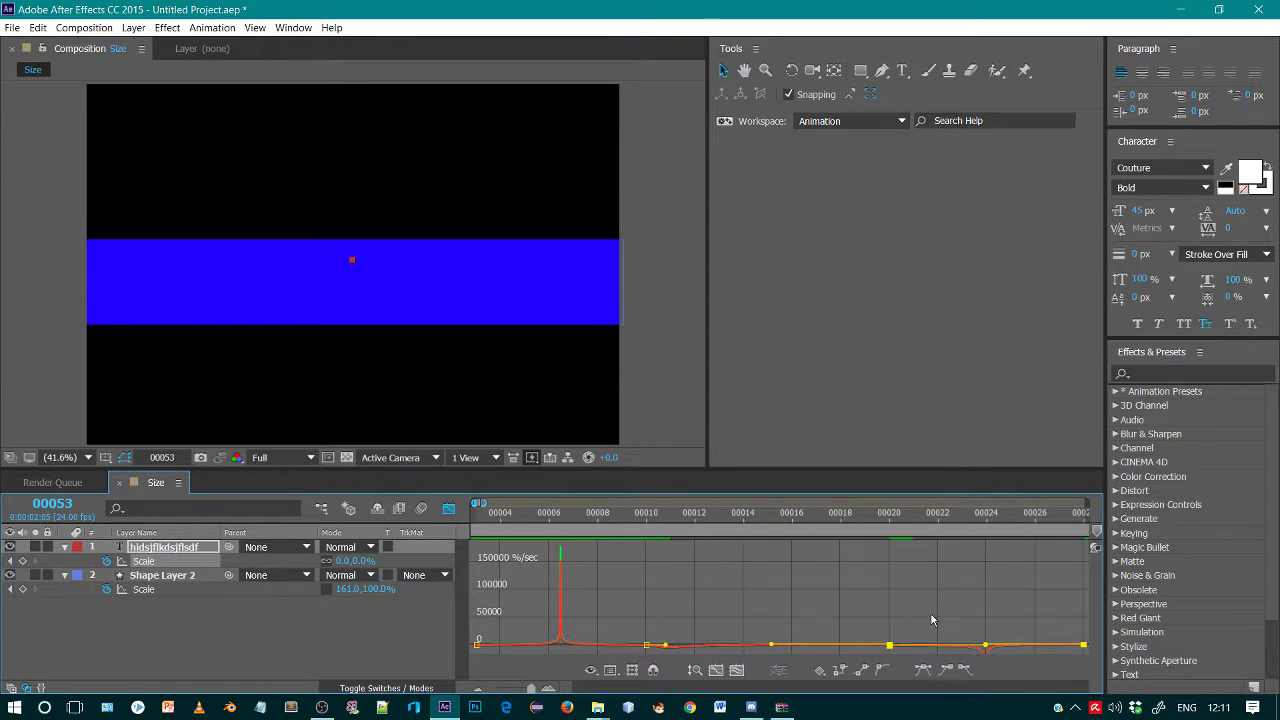
{"action": "left_click", "coordinate": [452, 508]}
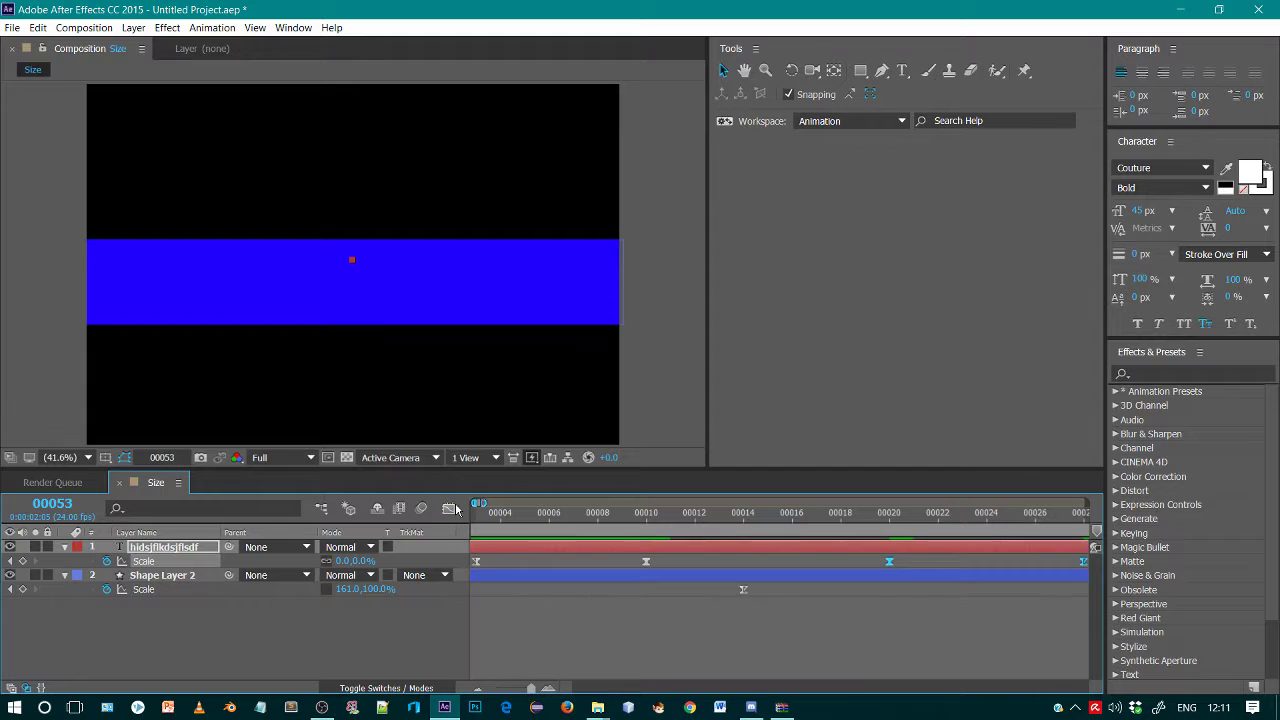
{"action": "left_click", "coordinate": [478, 688]}
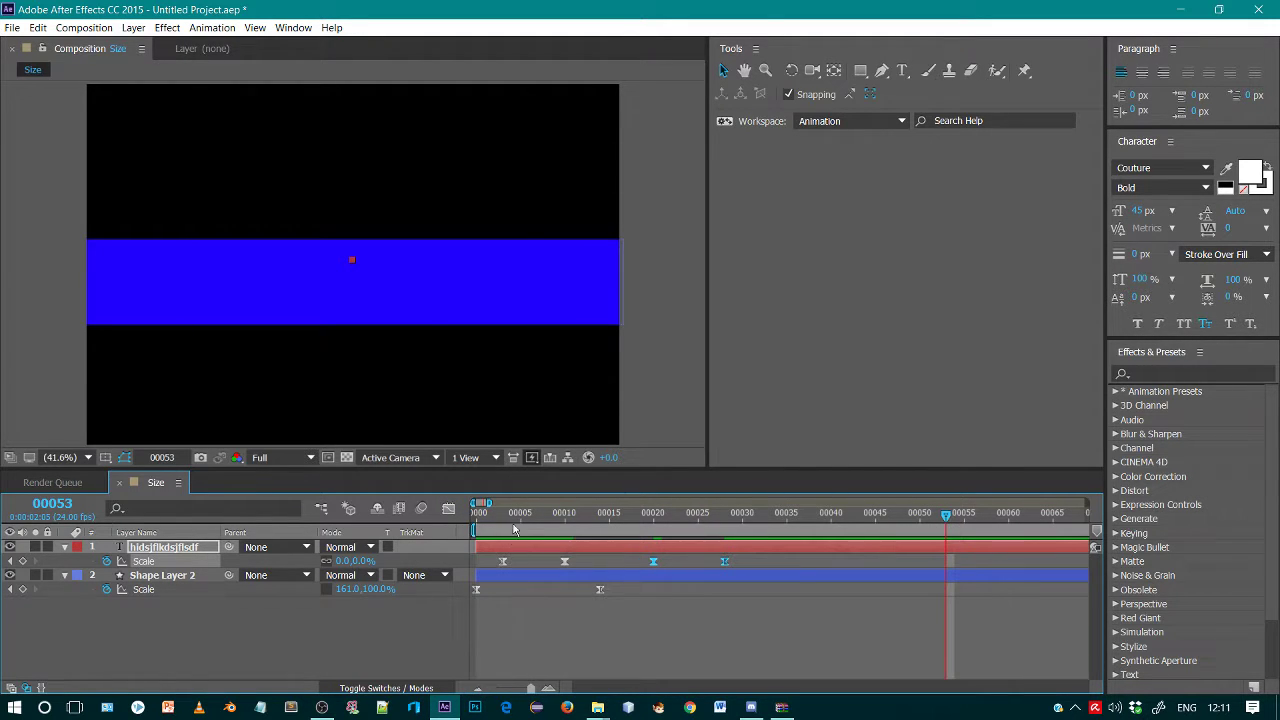
Scrub through the text's shrinking motion and delete its Scale keyframes at frames 20 and 28.
{"action": "left_click_drag", "start_coordinate": [514, 530], "coordinate": [620, 598]}
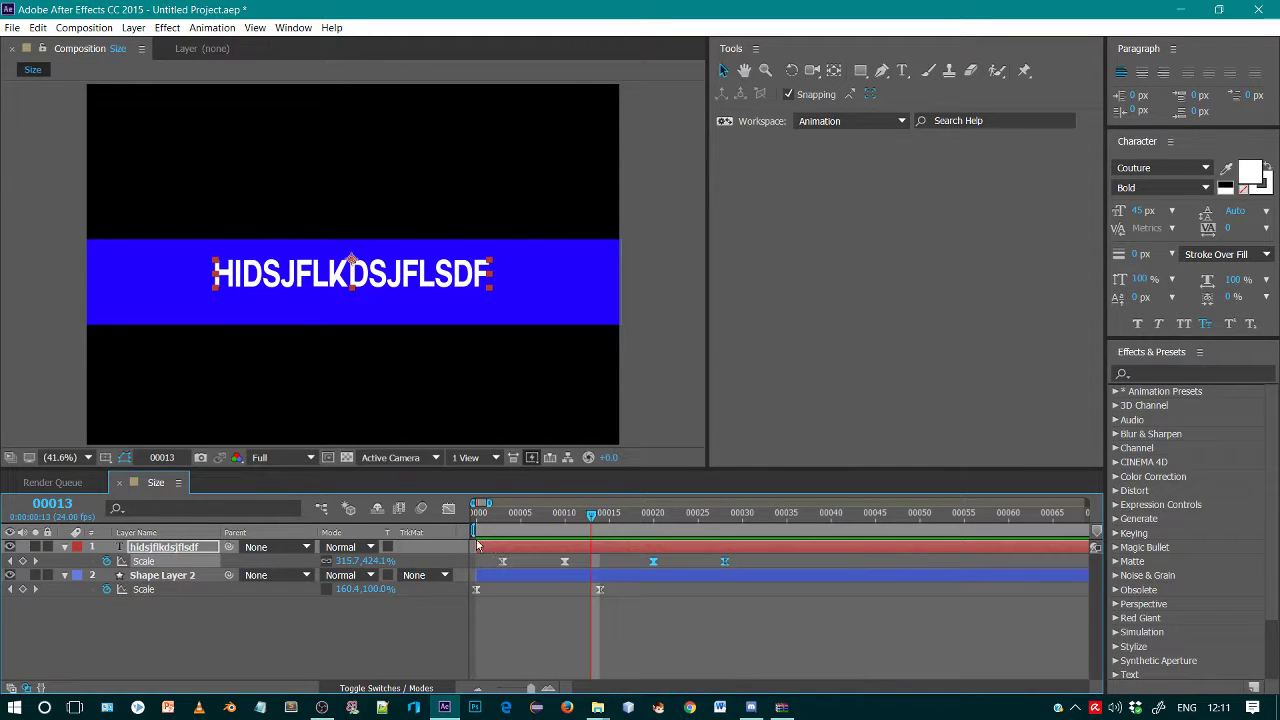
{"action": "left_click_drag", "start_coordinate": [743, 570], "coordinate": [613, 582]}
{"action": "key", "text": "Delete"}
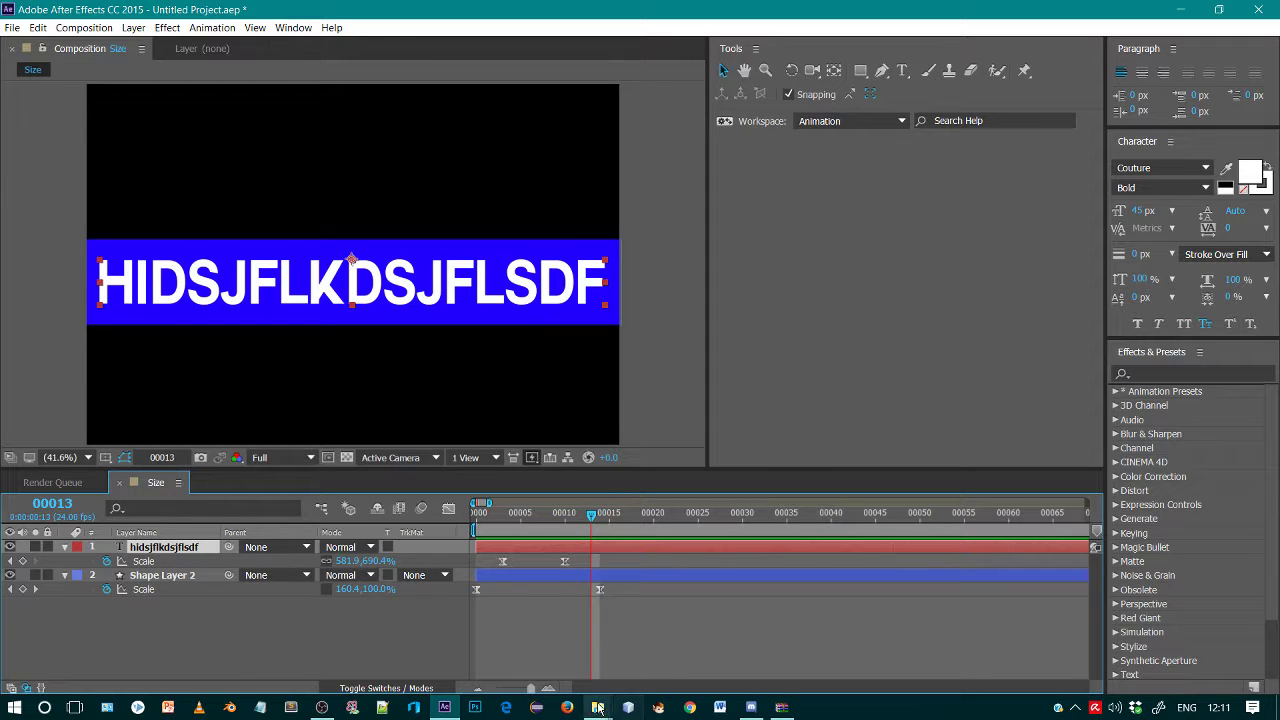
Split the text layer at frame 10 and reveal the new layer's Scale property.
{"action": "left_click_drag", "start_coordinate": [591, 513], "coordinate": [565, 513]}
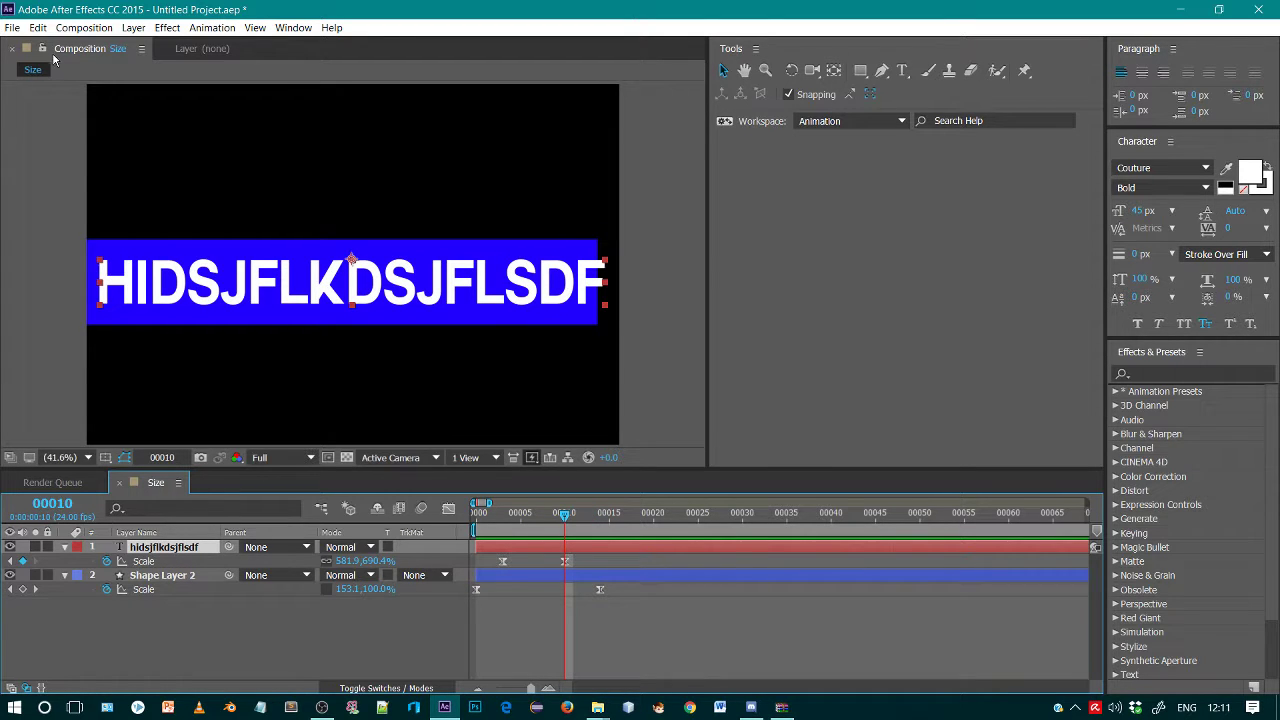
{"action": "left_click", "coordinate": [38, 28]}
{"action": "left_click", "coordinate": [70, 231]}
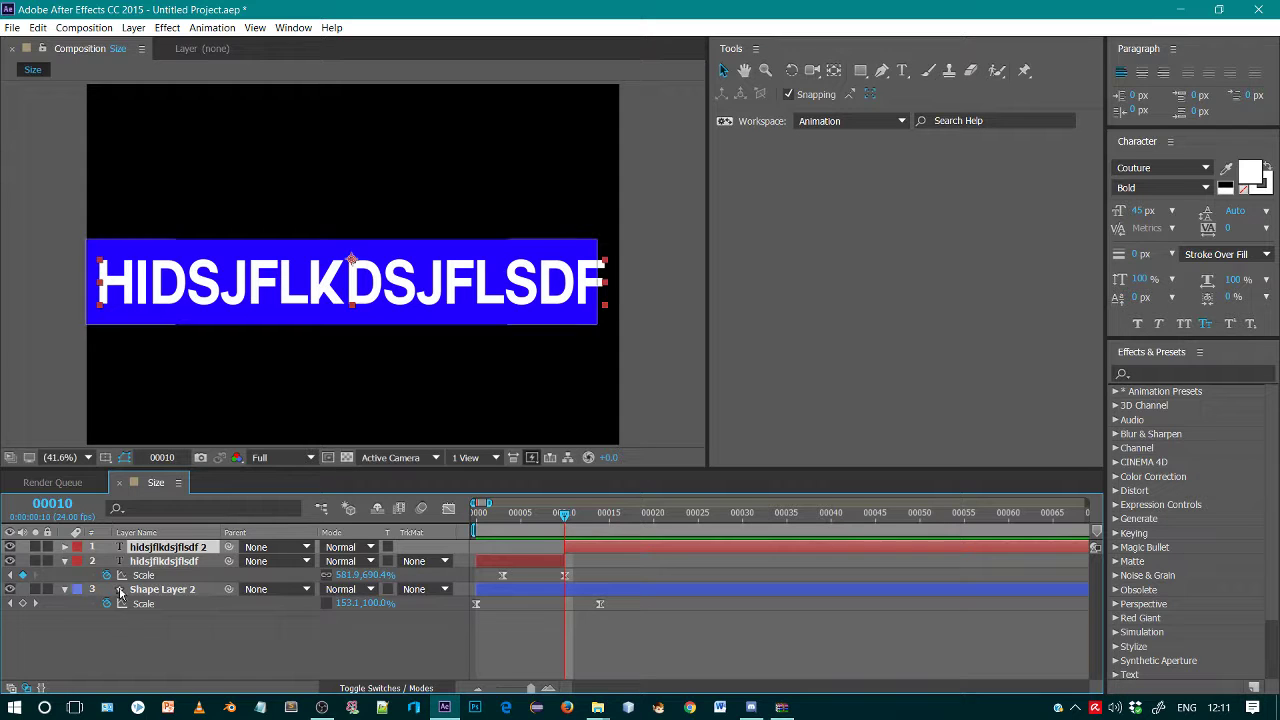
{"action": "key", "text": "s"}
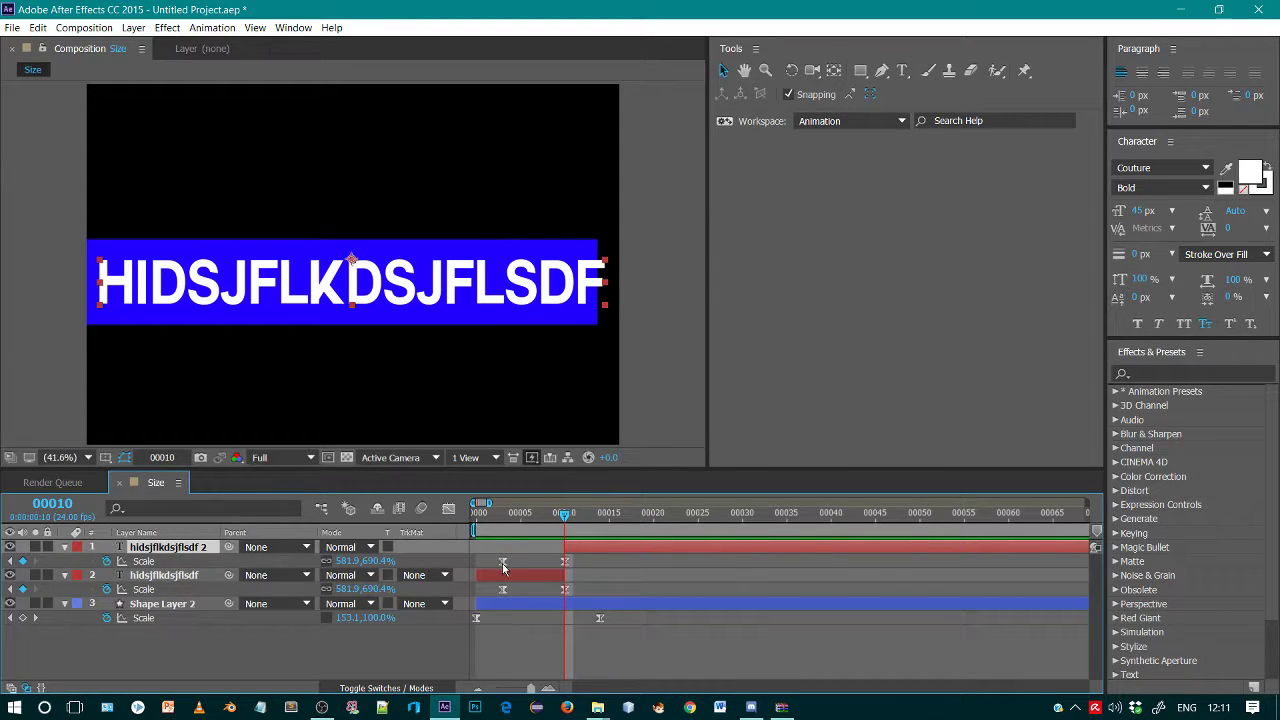
Remove the split-off text layer's frame 3 Scale keyframe and add one at frame 21 with Scale 0%.
{"action": "left_click_drag", "start_coordinate": [565, 536], "coordinate": [660, 540]}
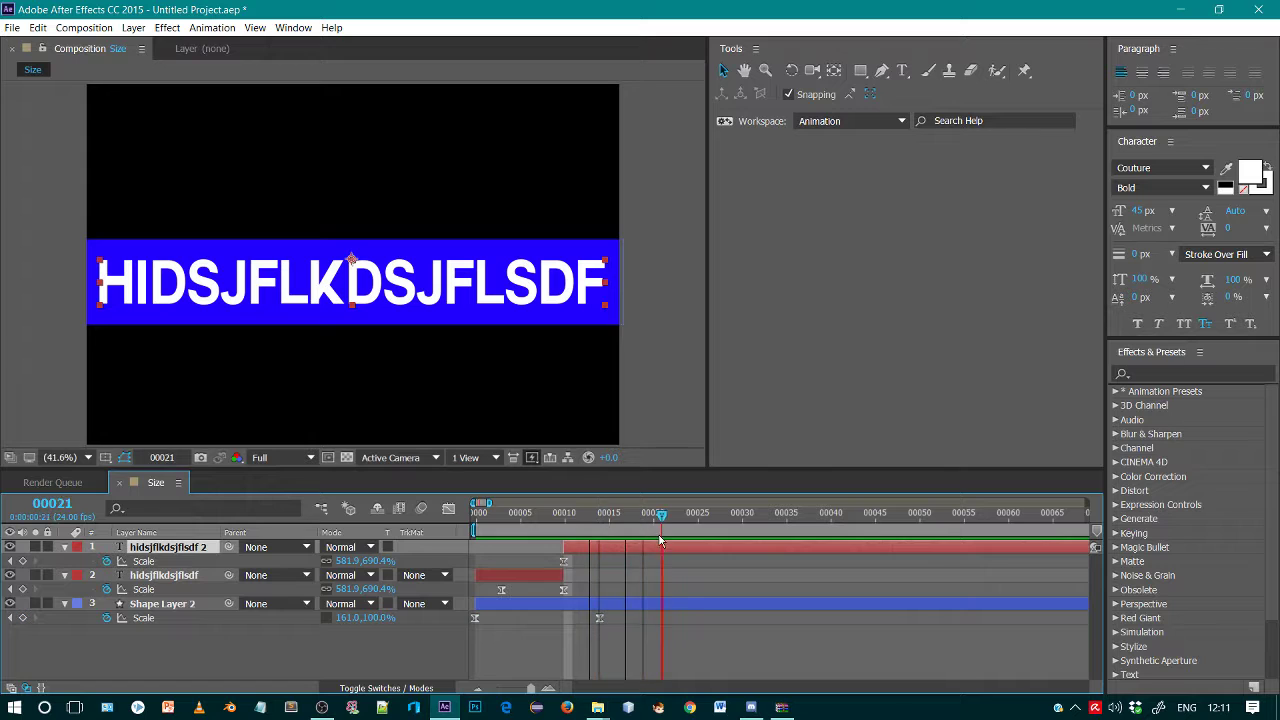
{"action": "left_click_drag", "start_coordinate": [348, 561], "coordinate": [340, 566]}
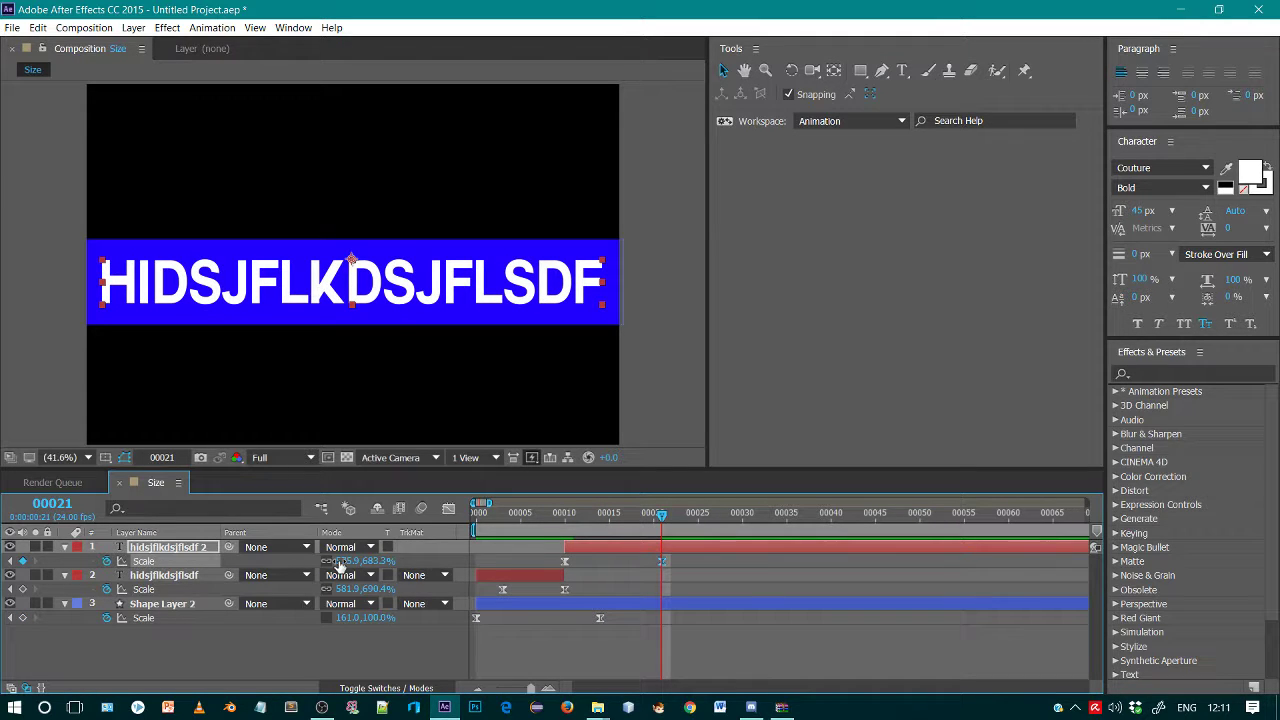
{"action": "left_click", "coordinate": [343, 561]}
{"action": "type", "text": "0"}
{"action": "key", "text": "Return"}
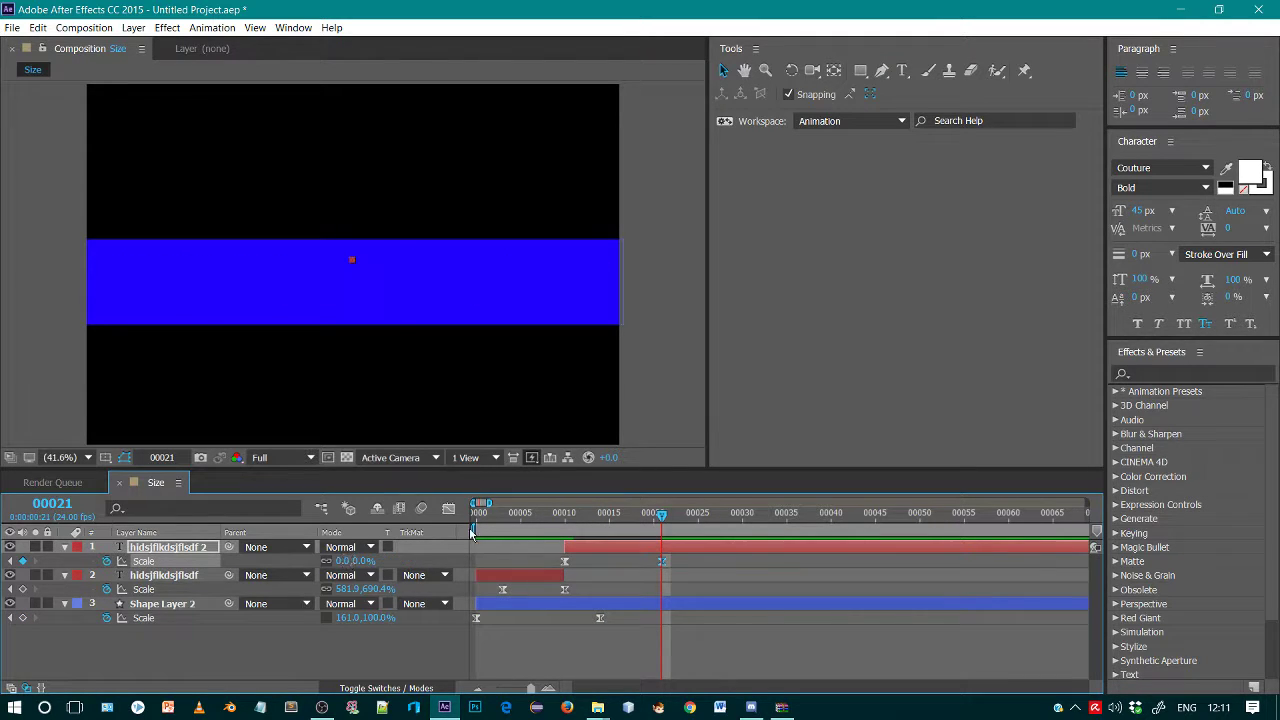
Play the animation from frame 0 to review the text scaling up and shrinking away.
{"action": "key", "text": "Home"}
{"action": "key", "text": "space"}
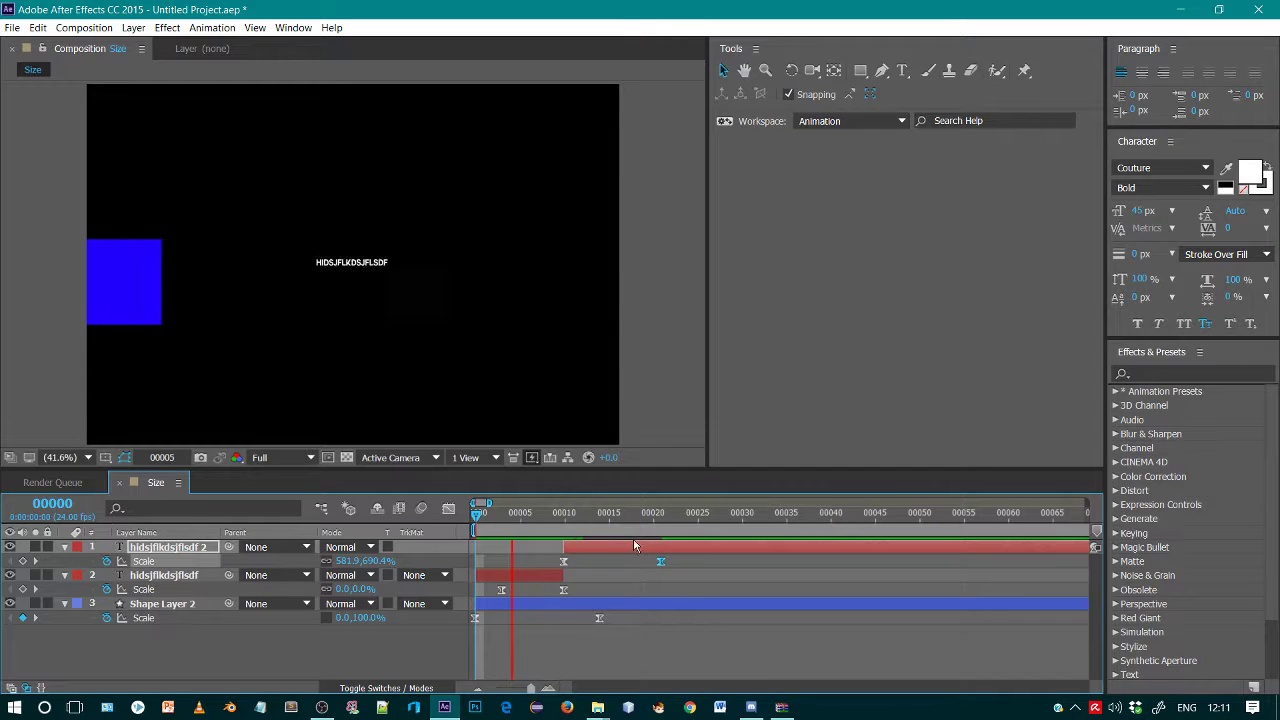
{"action": "left_click", "coordinate": [539, 567]}
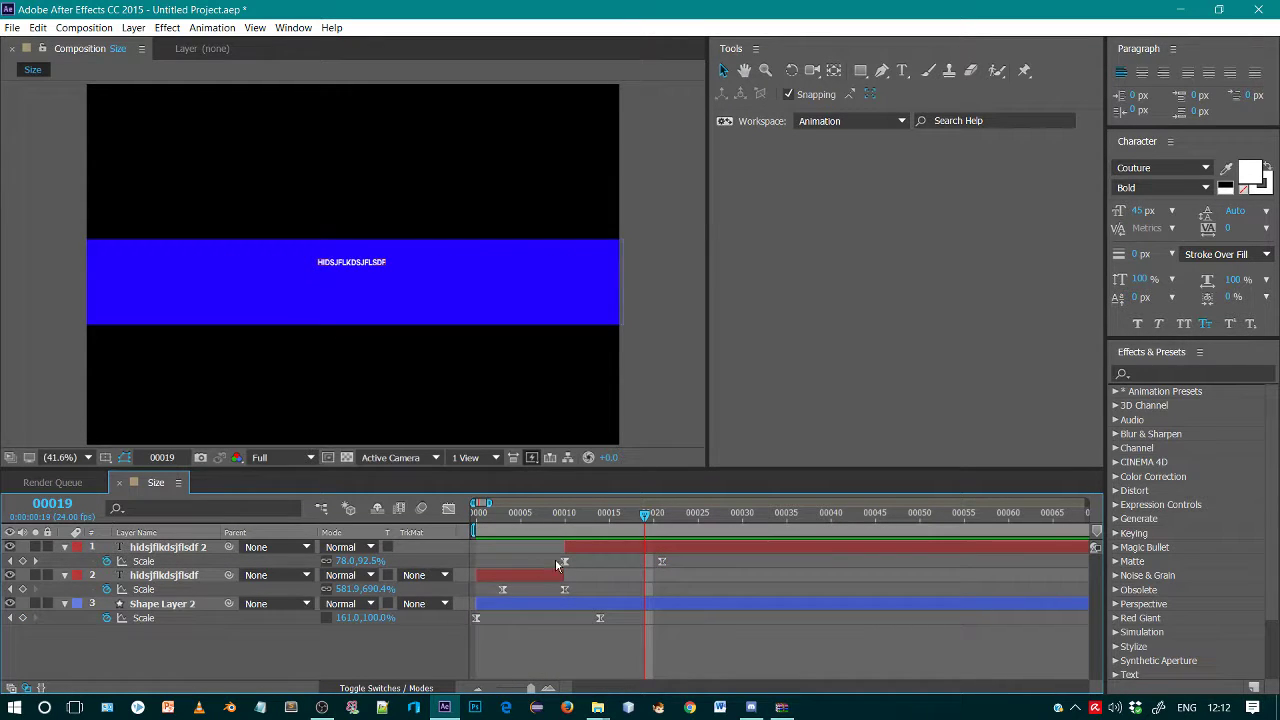
In the split-off text layer's Scale speed graph, extend both keyframes' influence handles to the midpoint between frames 10 and 21.
{"action": "left_click_drag", "start_coordinate": [557, 566], "coordinate": [685, 578]}
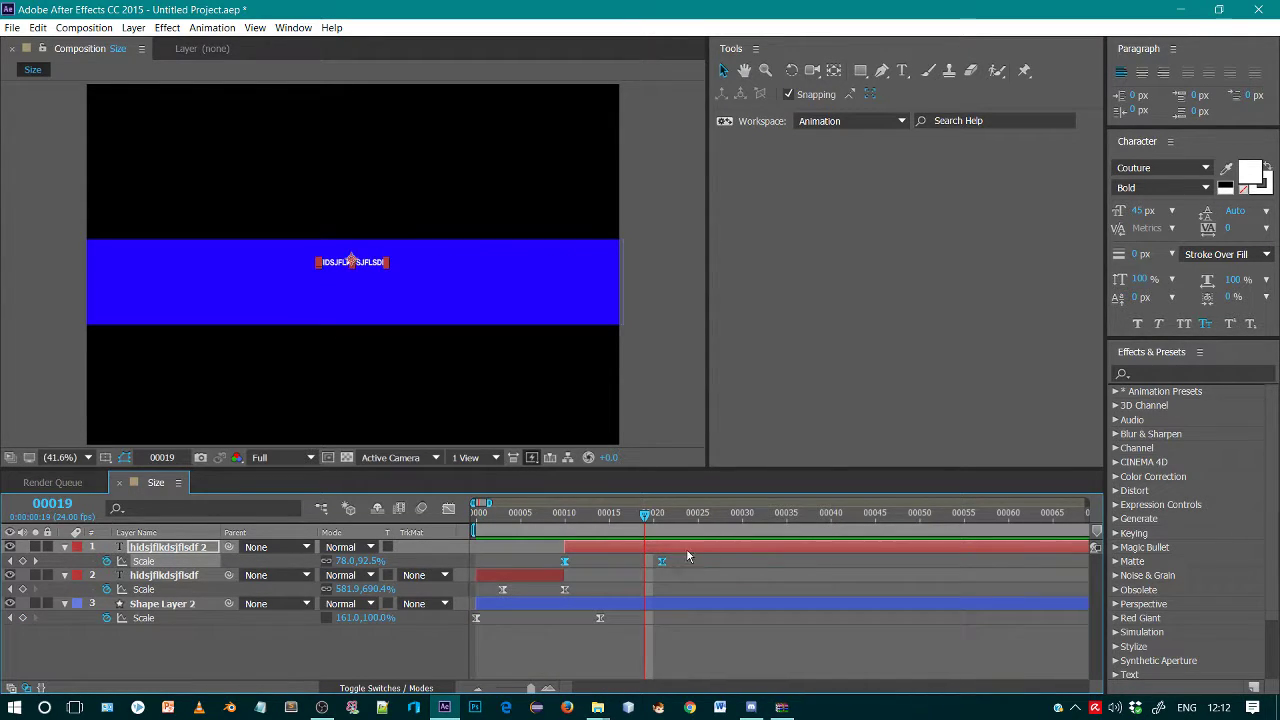
{"action": "left_click", "coordinate": [510, 574]}
{"action": "left_click", "coordinate": [597, 550]}
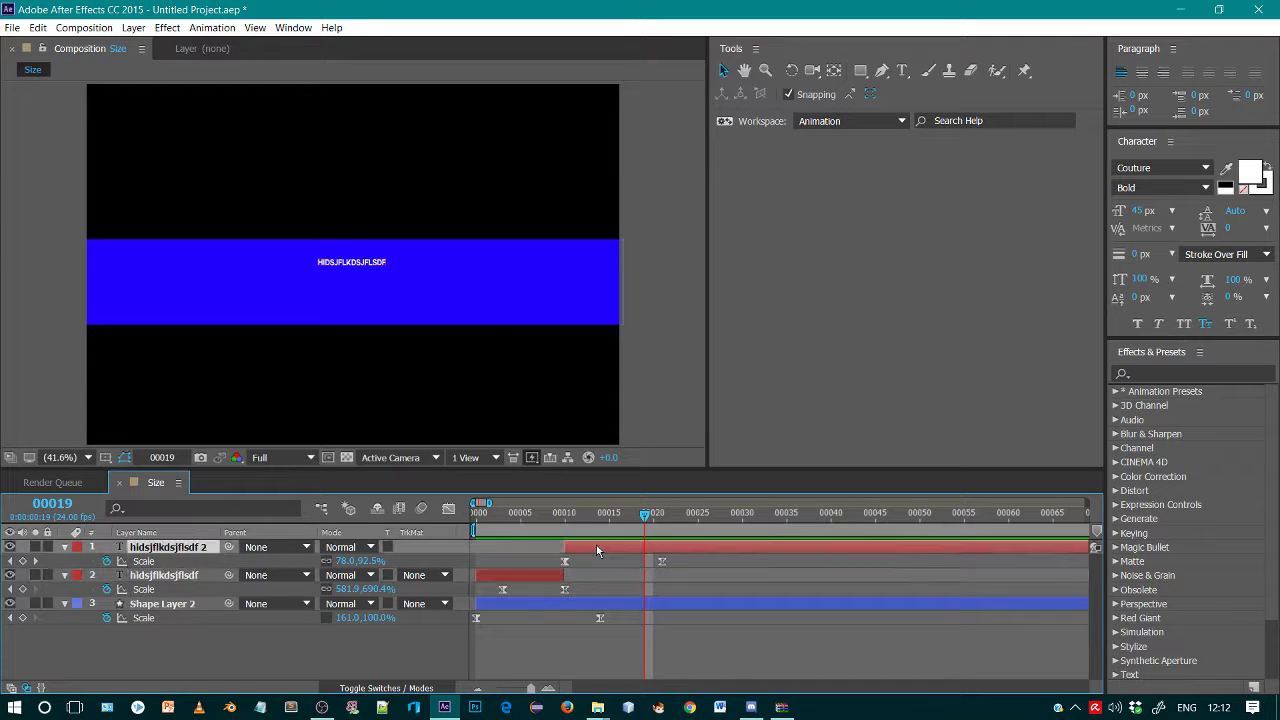
{"action": "left_click", "coordinate": [478, 549]}
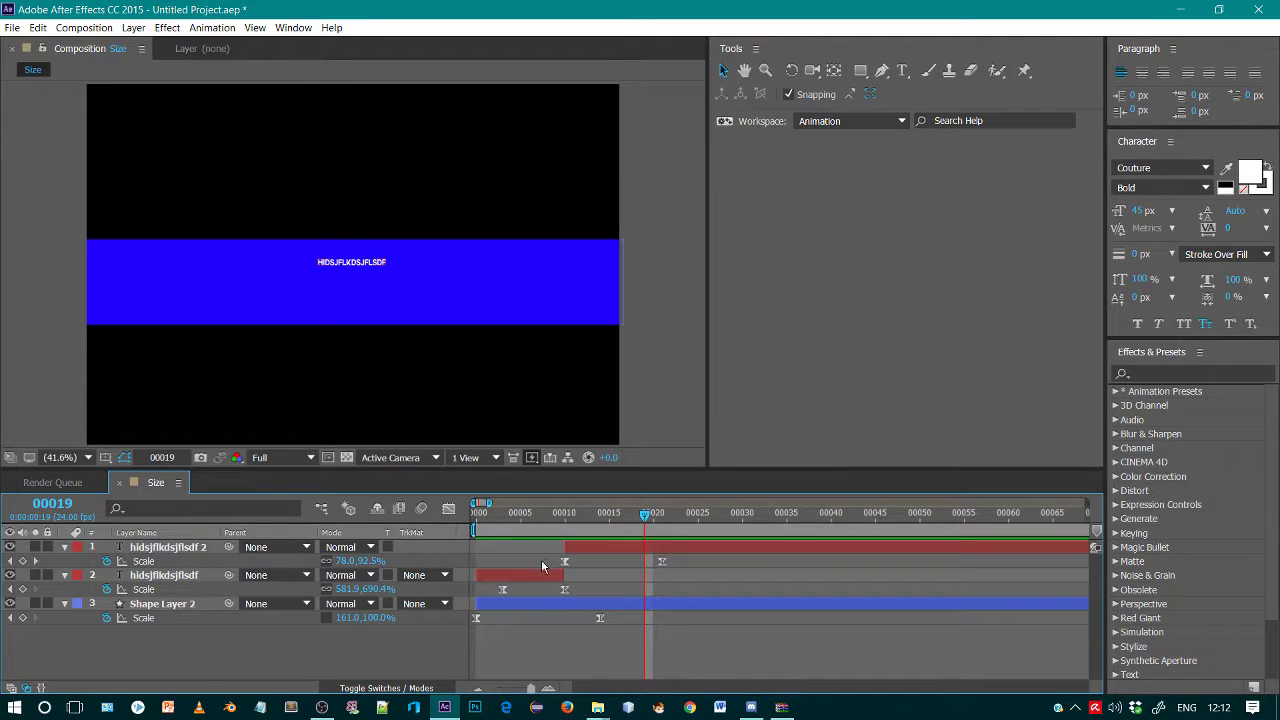
{"action": "left_click_drag", "start_coordinate": [542, 566], "coordinate": [675, 565]}
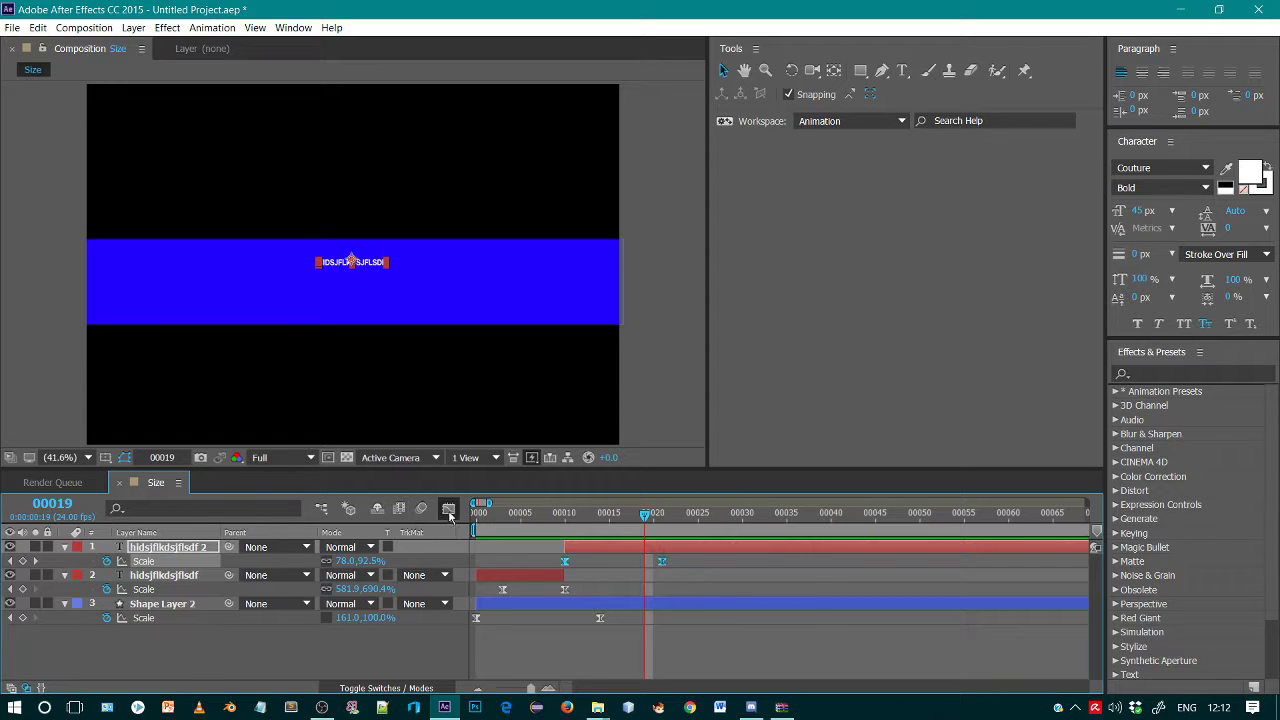
{"action": "left_click", "coordinate": [449, 508]}
{"action": "left_click", "coordinate": [737, 670]}
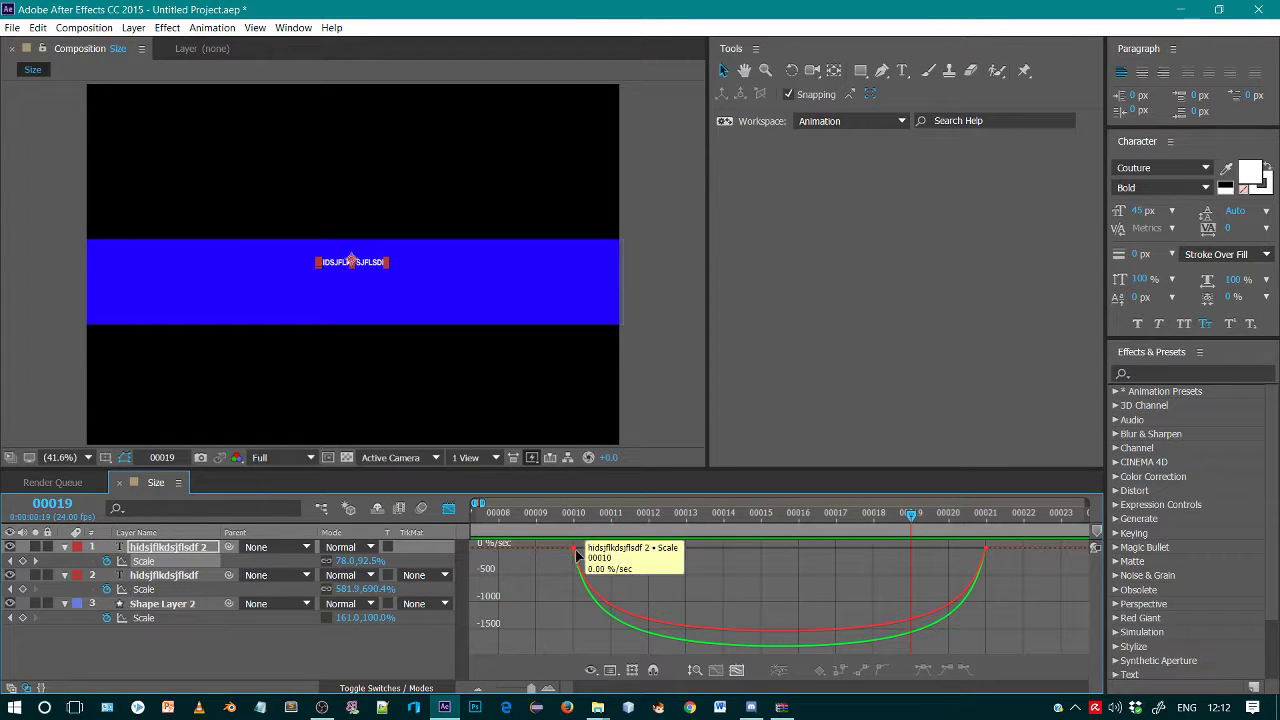
{"action": "left_click_drag", "start_coordinate": [608, 548], "coordinate": [779, 546]}
{"action": "left_click_drag", "start_coordinate": [952, 549], "coordinate": [779, 546]}
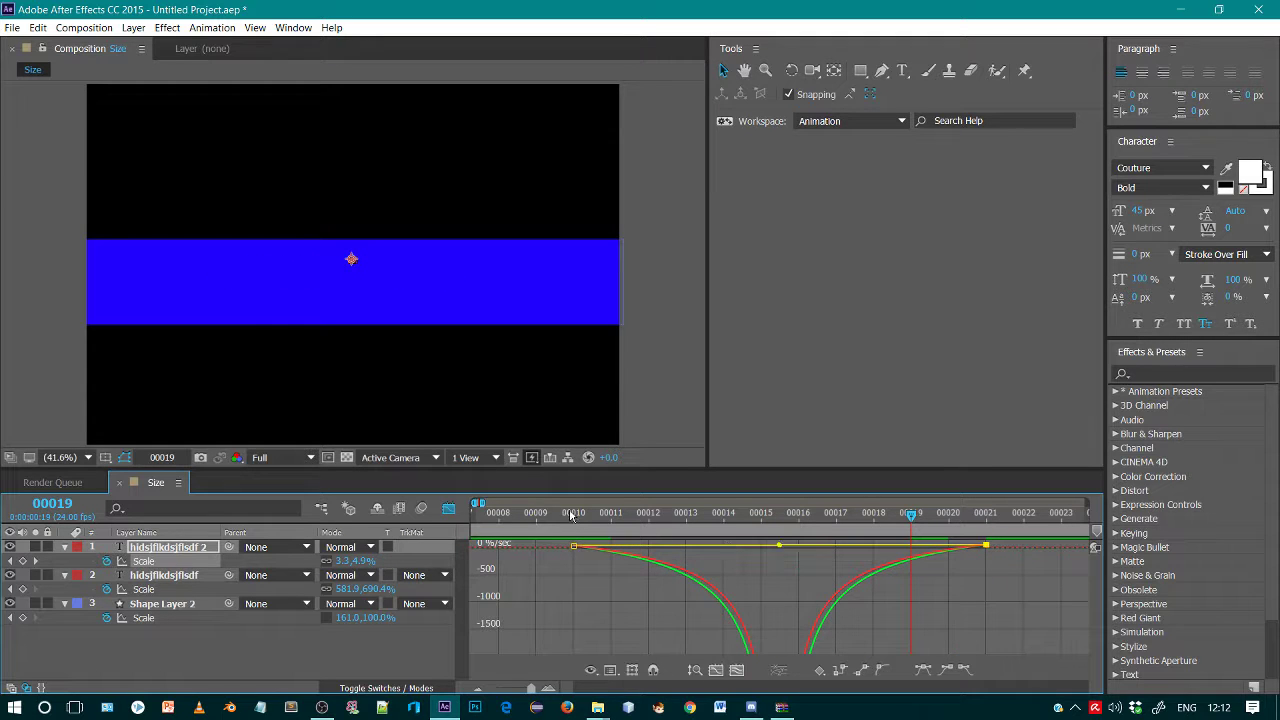
Leave the speed graph and preview the text's shrinking motion from frame 10.
{"action": "left_click", "coordinate": [573, 513]}
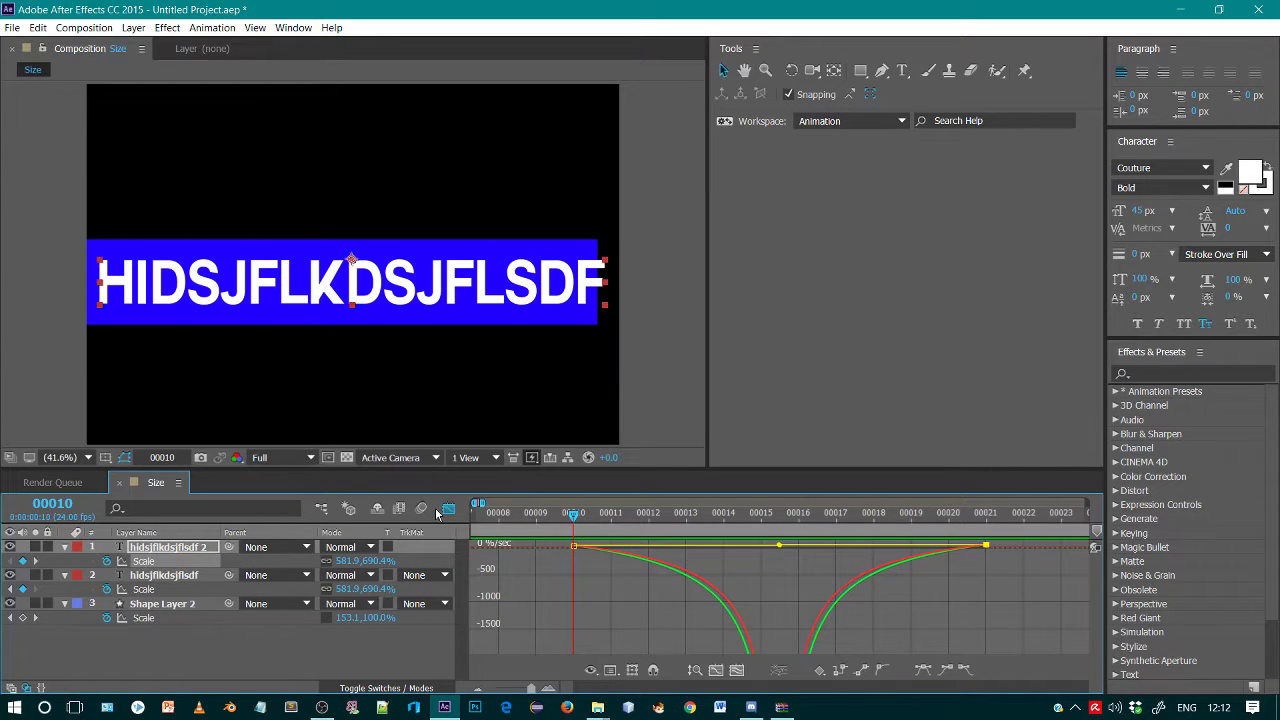
{"action": "left_click", "coordinate": [448, 509]}
{"action": "key", "text": "space"}
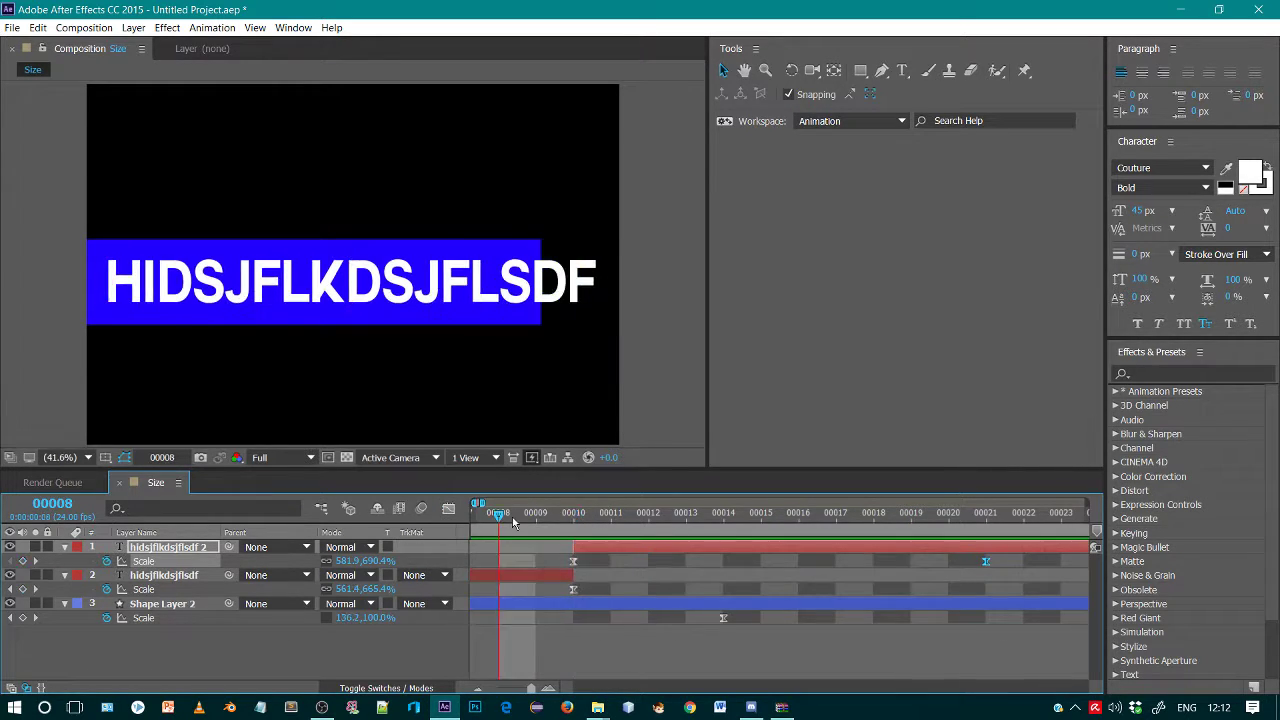
Preview the text and shape animation from frame 3, and finish with the playhead at frame 11.
{"action": "left_click_drag", "start_coordinate": [461, 529], "coordinate": [579, 600]}
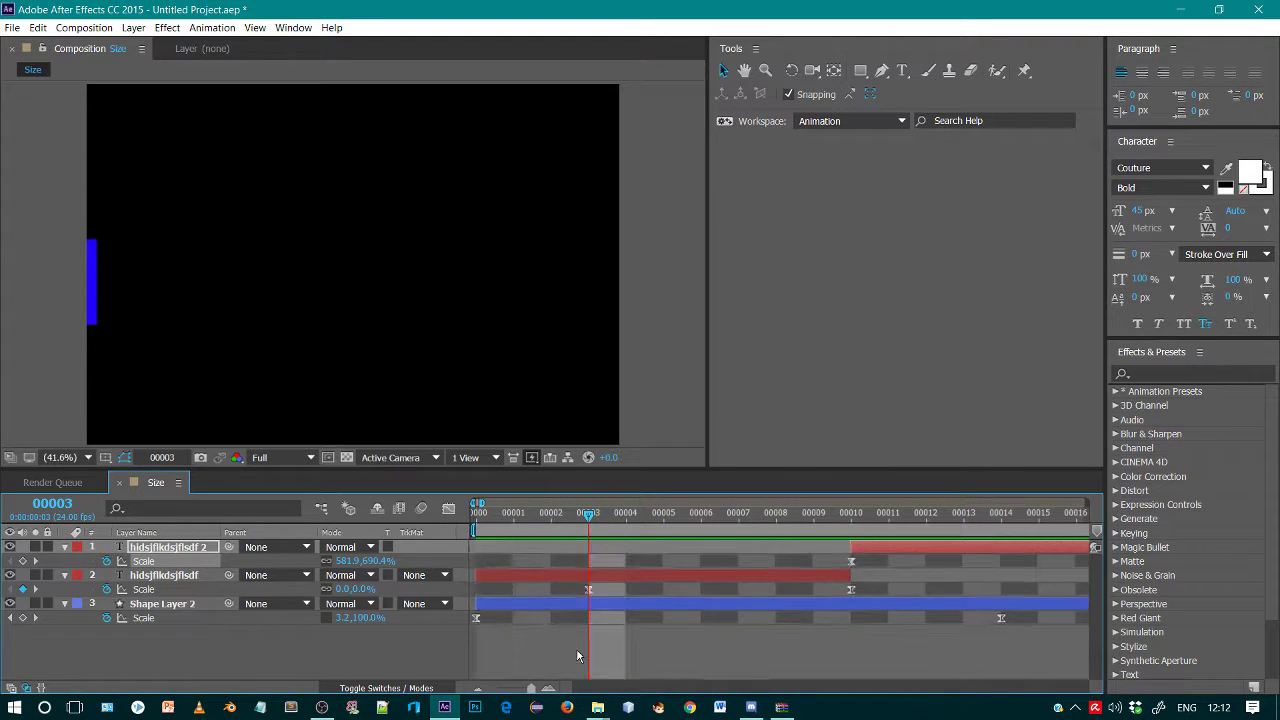
{"action": "left_click", "coordinate": [478, 688]}
{"action": "left_click", "coordinate": [478, 688]}
{"action": "left_click", "coordinate": [478, 688]}
{"action": "key", "text": "space"}
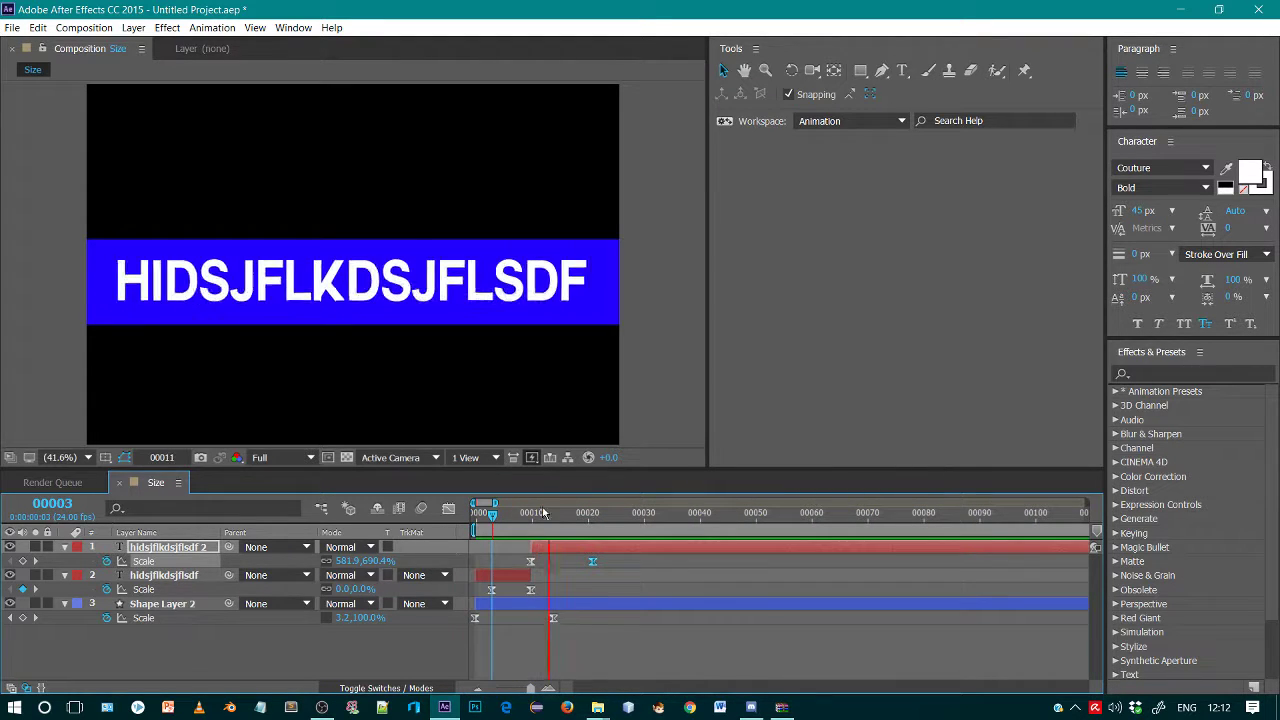
{"action": "left_click", "coordinate": [536, 515]}
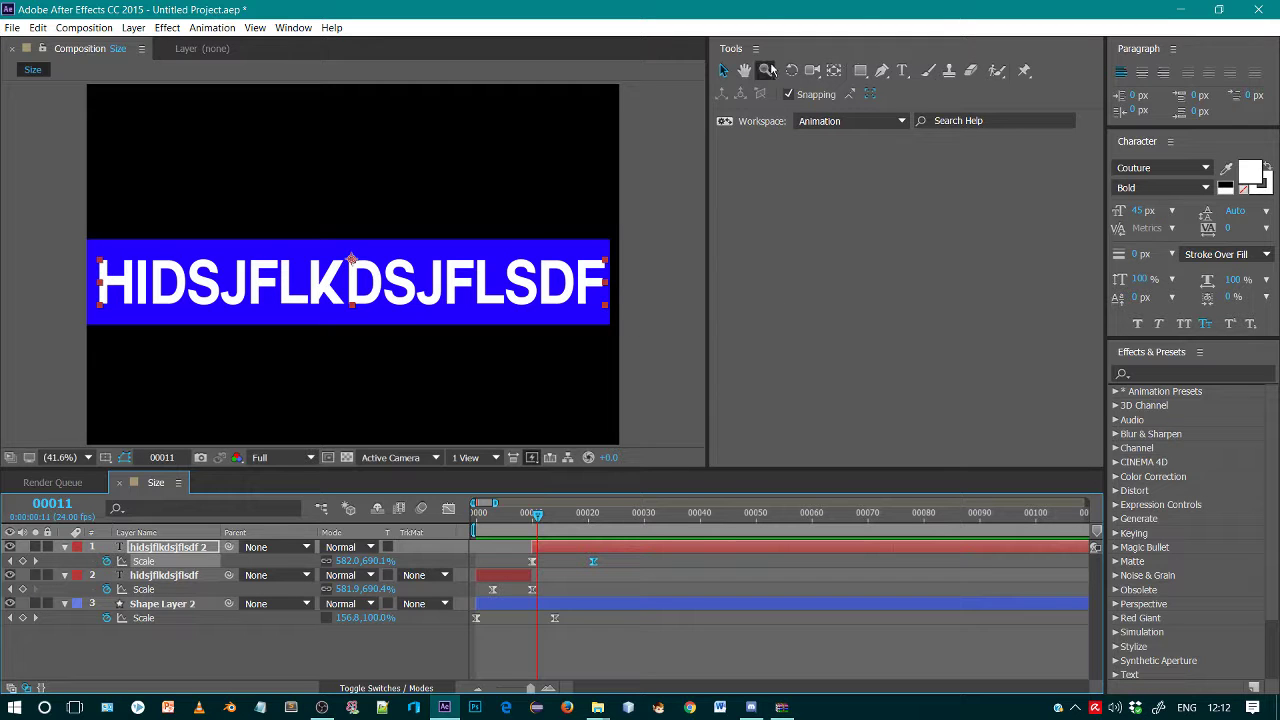
Activate the Pan Behind tool, reveal the split-off text layer's Transform properties, and move the playhead to frame 9.
{"action": "left_click", "coordinate": [831, 71]}
{"action": "left_click", "coordinate": [184, 555]}
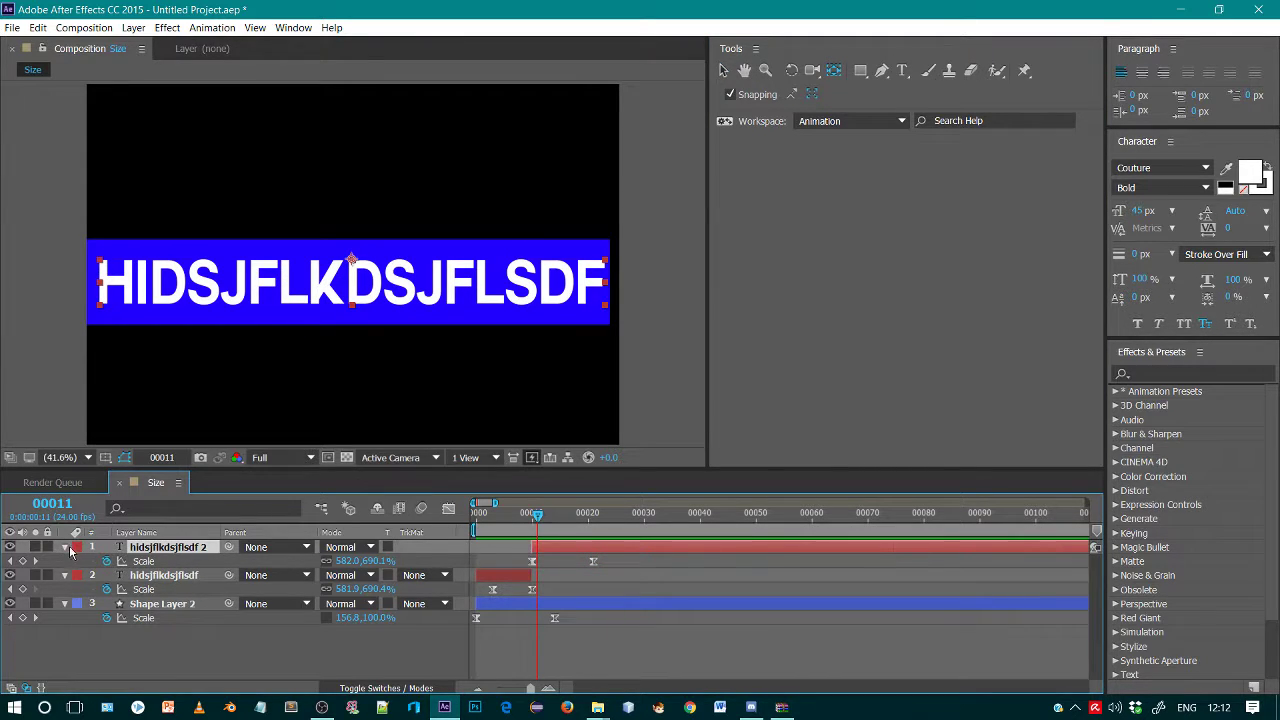
{"action": "left_click", "coordinate": [64, 548]}
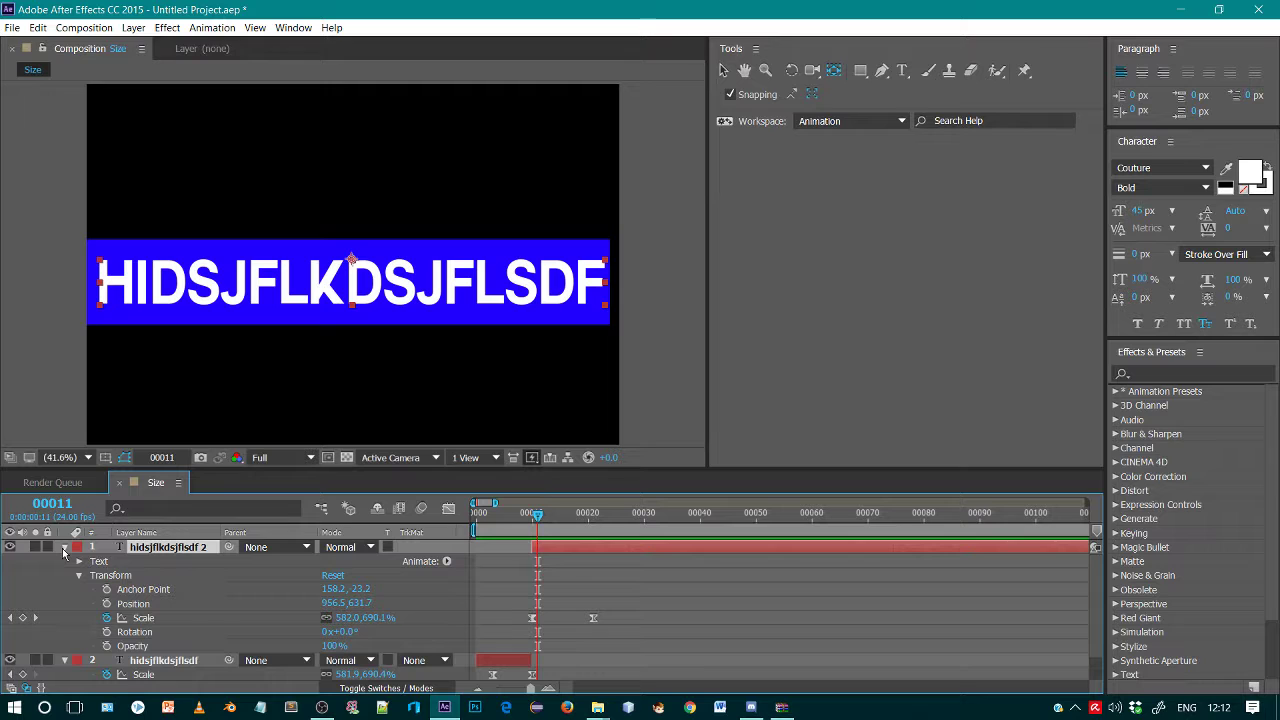
{"action": "key", "text": "Return"}
{"action": "left_click_drag", "start_coordinate": [536, 524], "coordinate": [527, 527]}
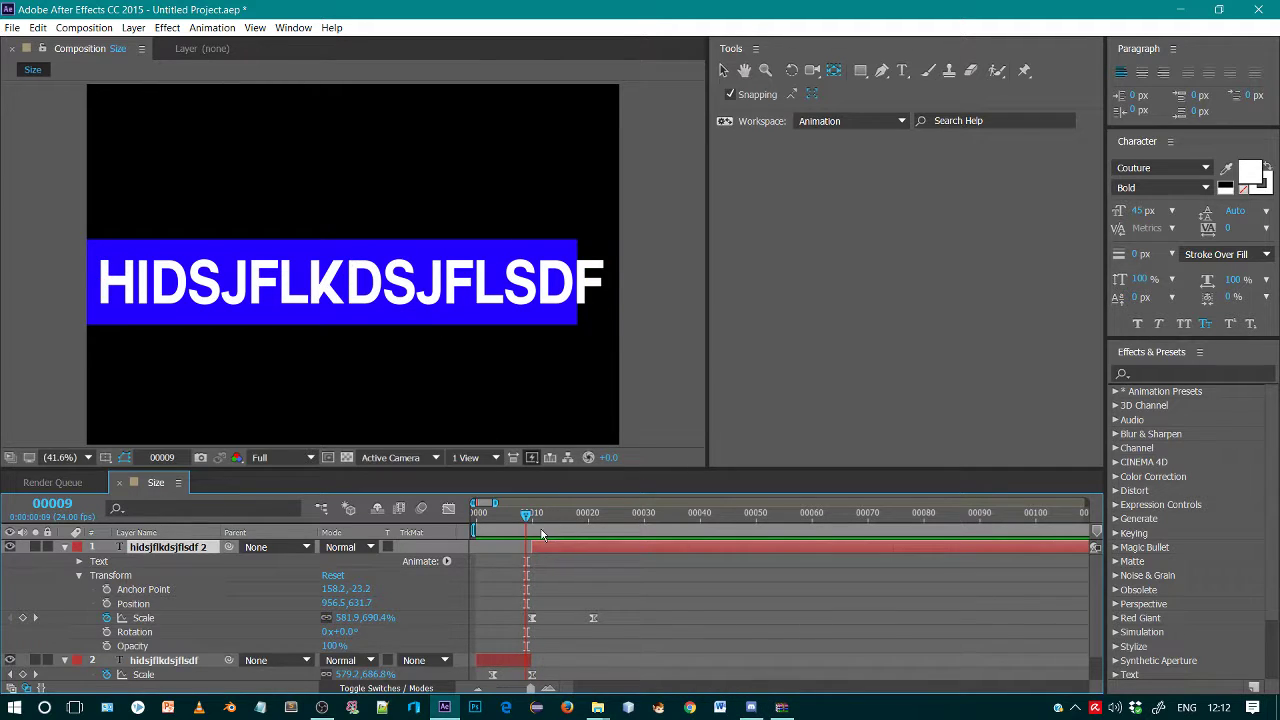
{"action": "left_click", "coordinate": [322, 707]}
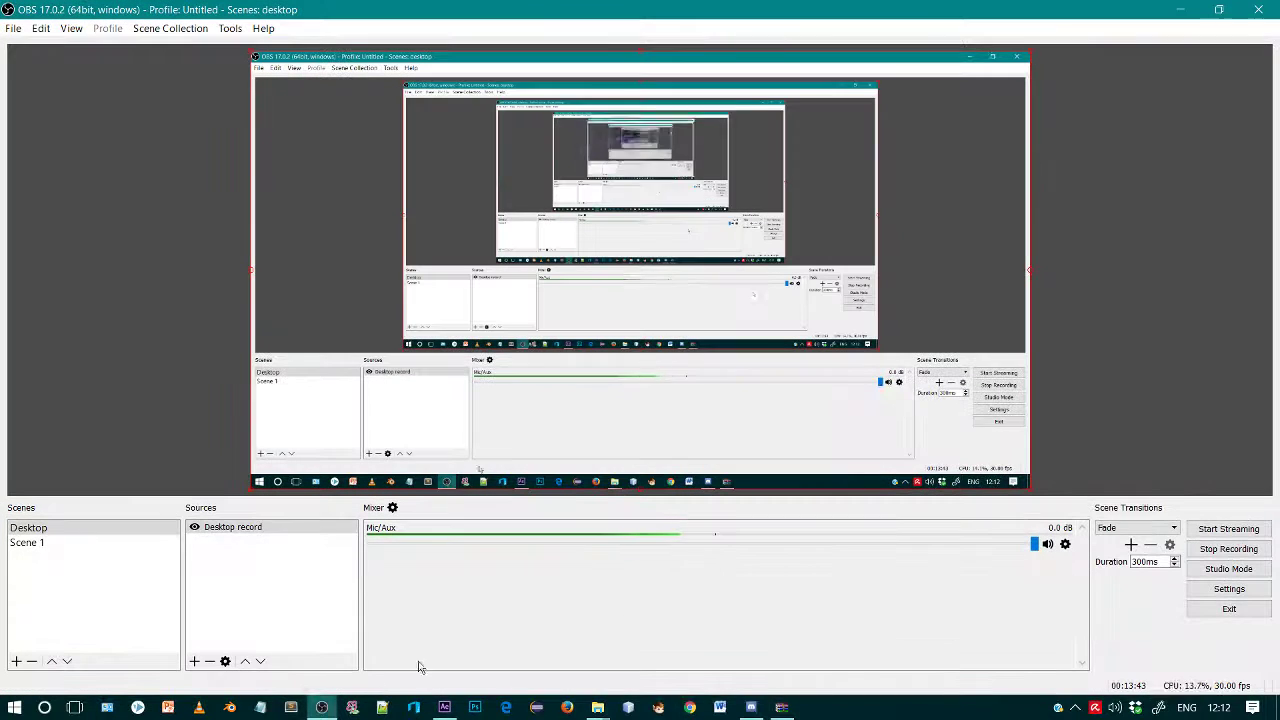